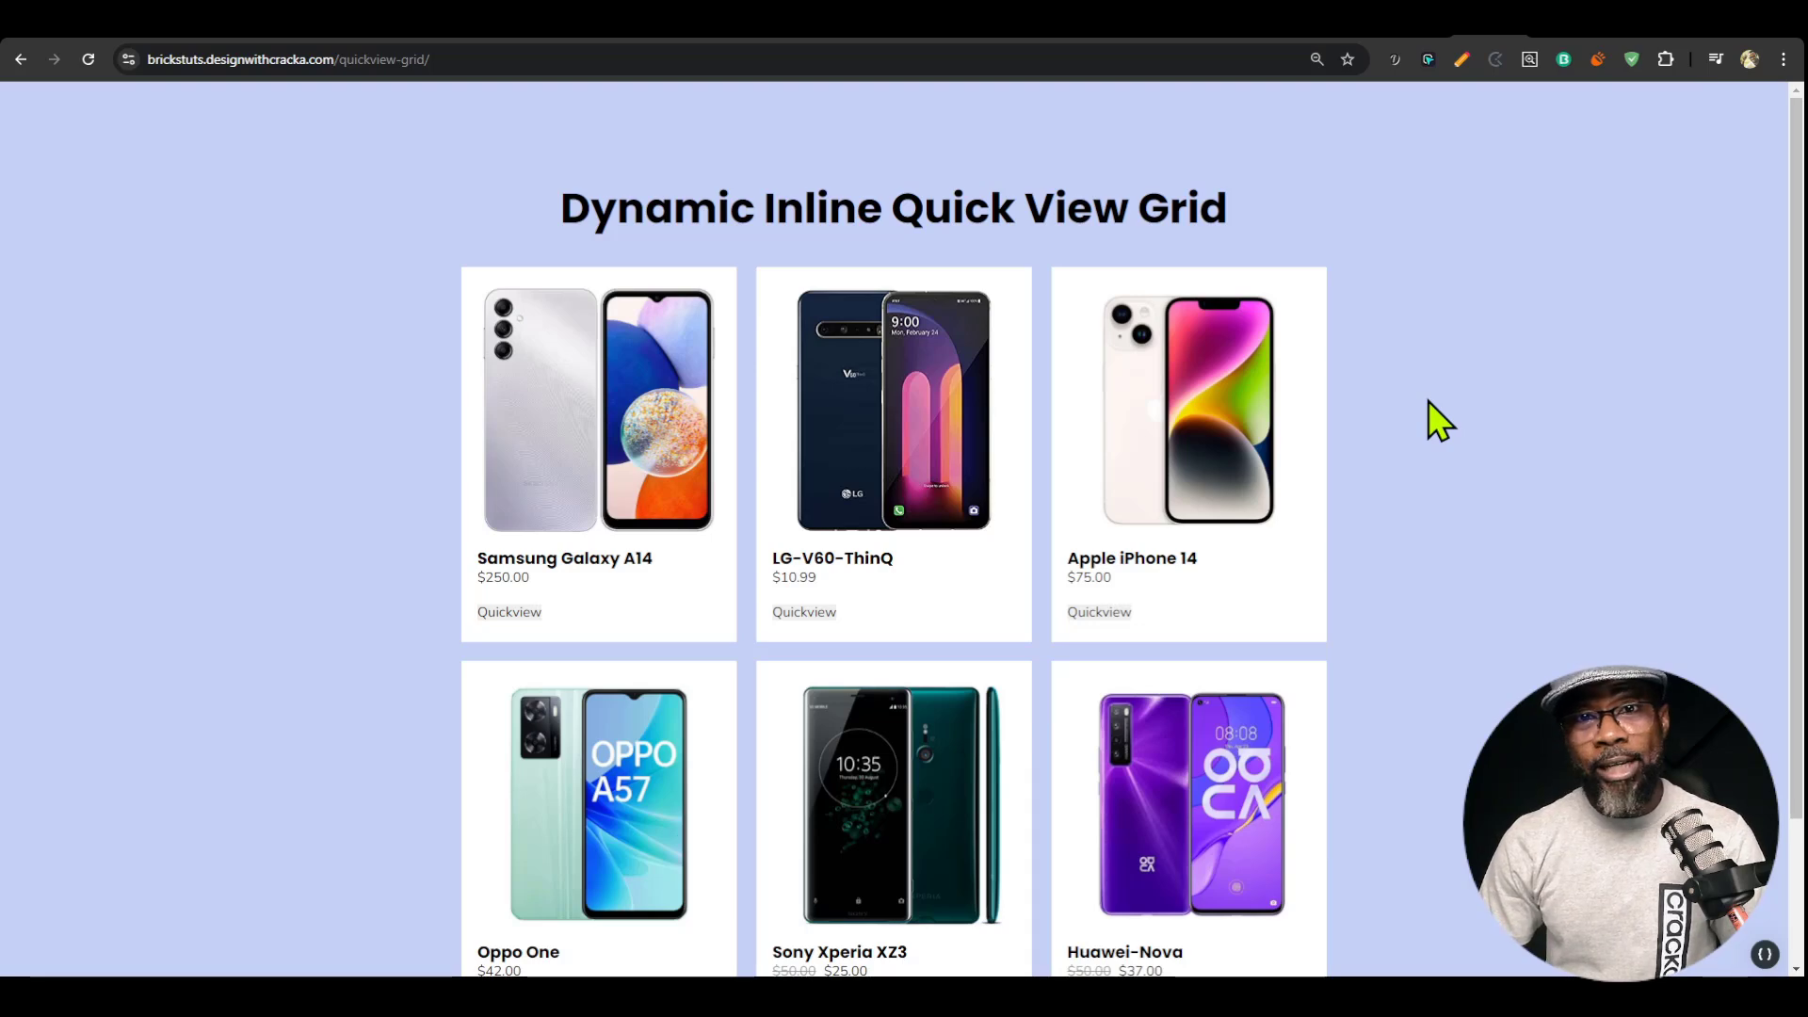
Switch to the shop page's product grid with price, category, disk-space and rating filters.
click(1545, 37)
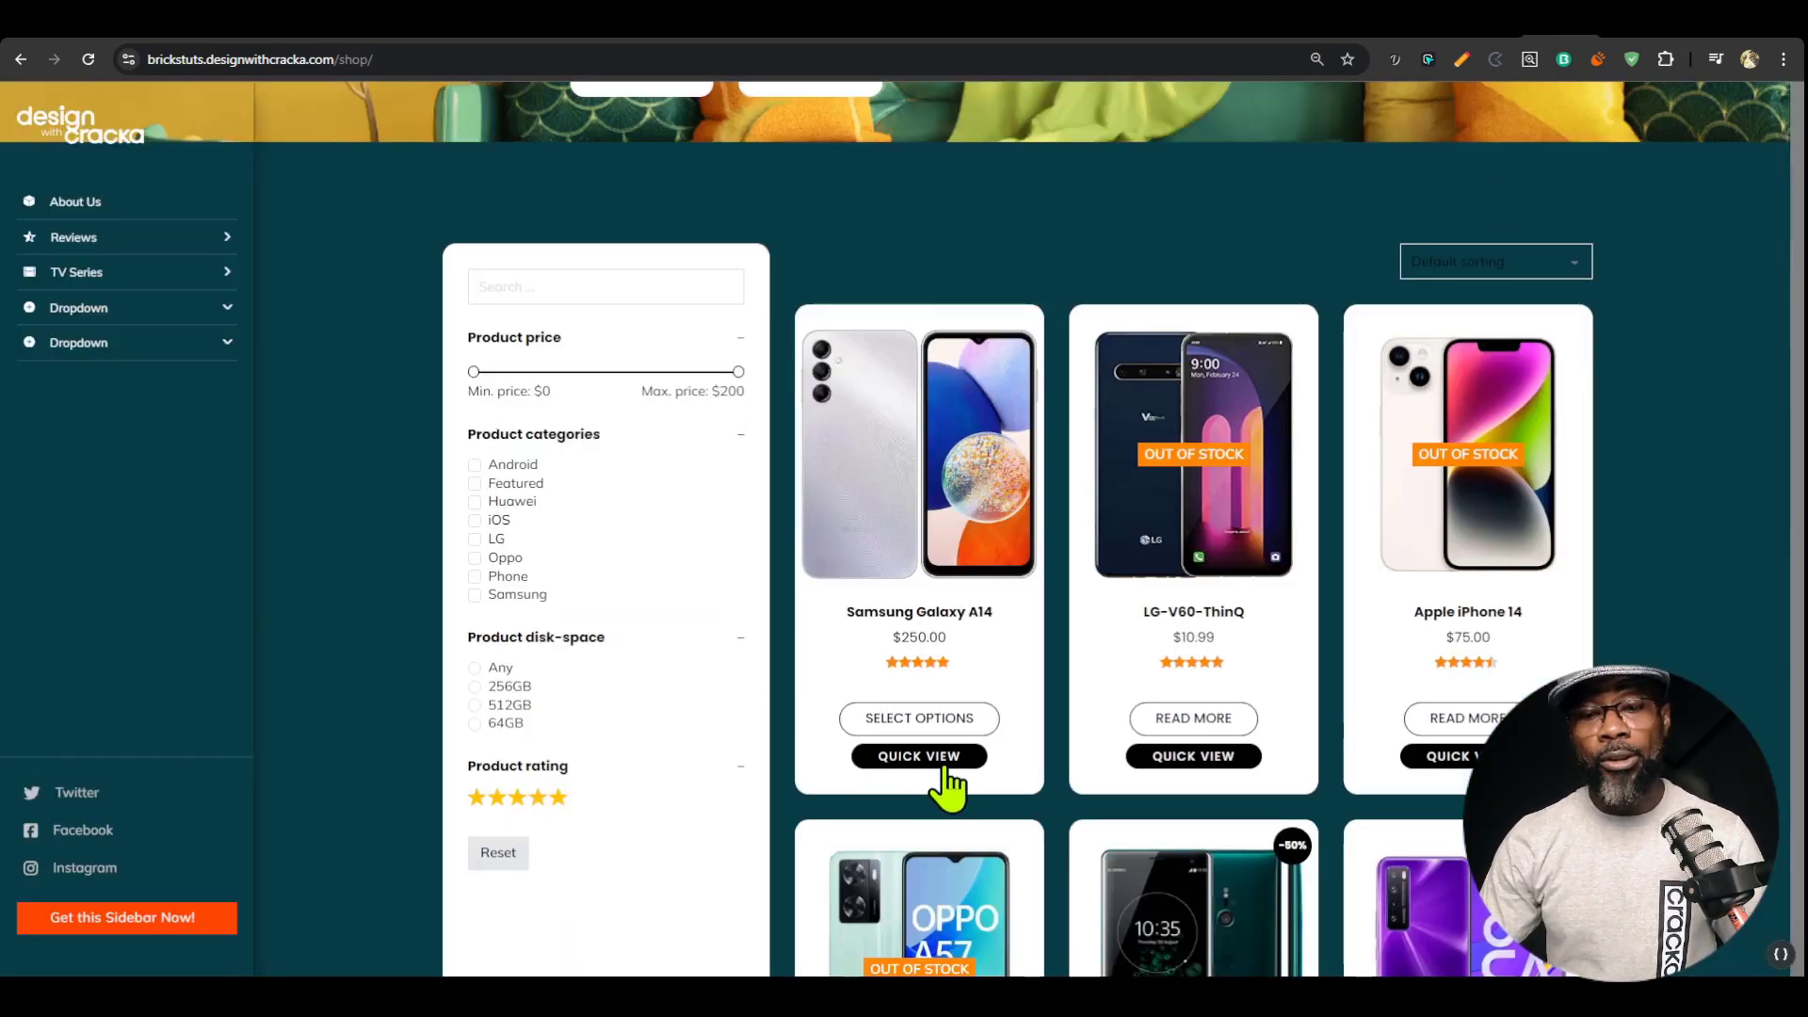
Preview the Samsung Galaxy A14 quick view, step to LG-V60-ThinQ, and try right, left and centred layouts.
click(919, 756)
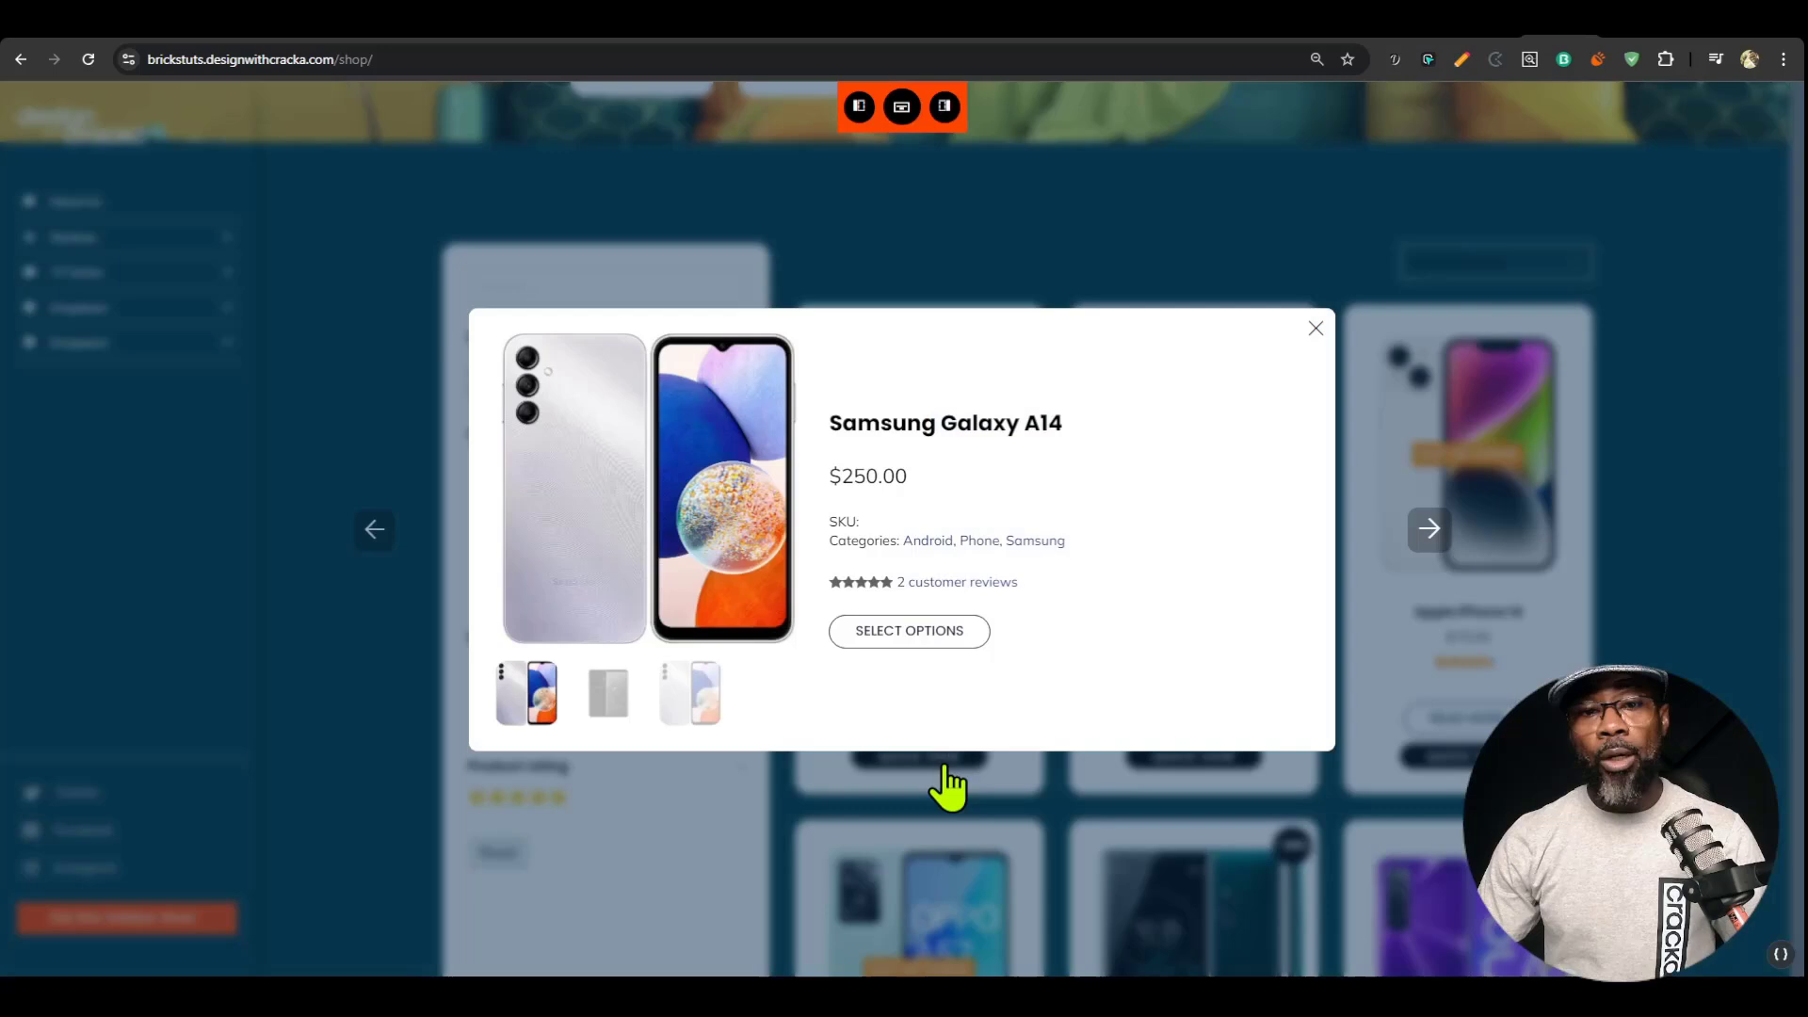
click(1429, 529)
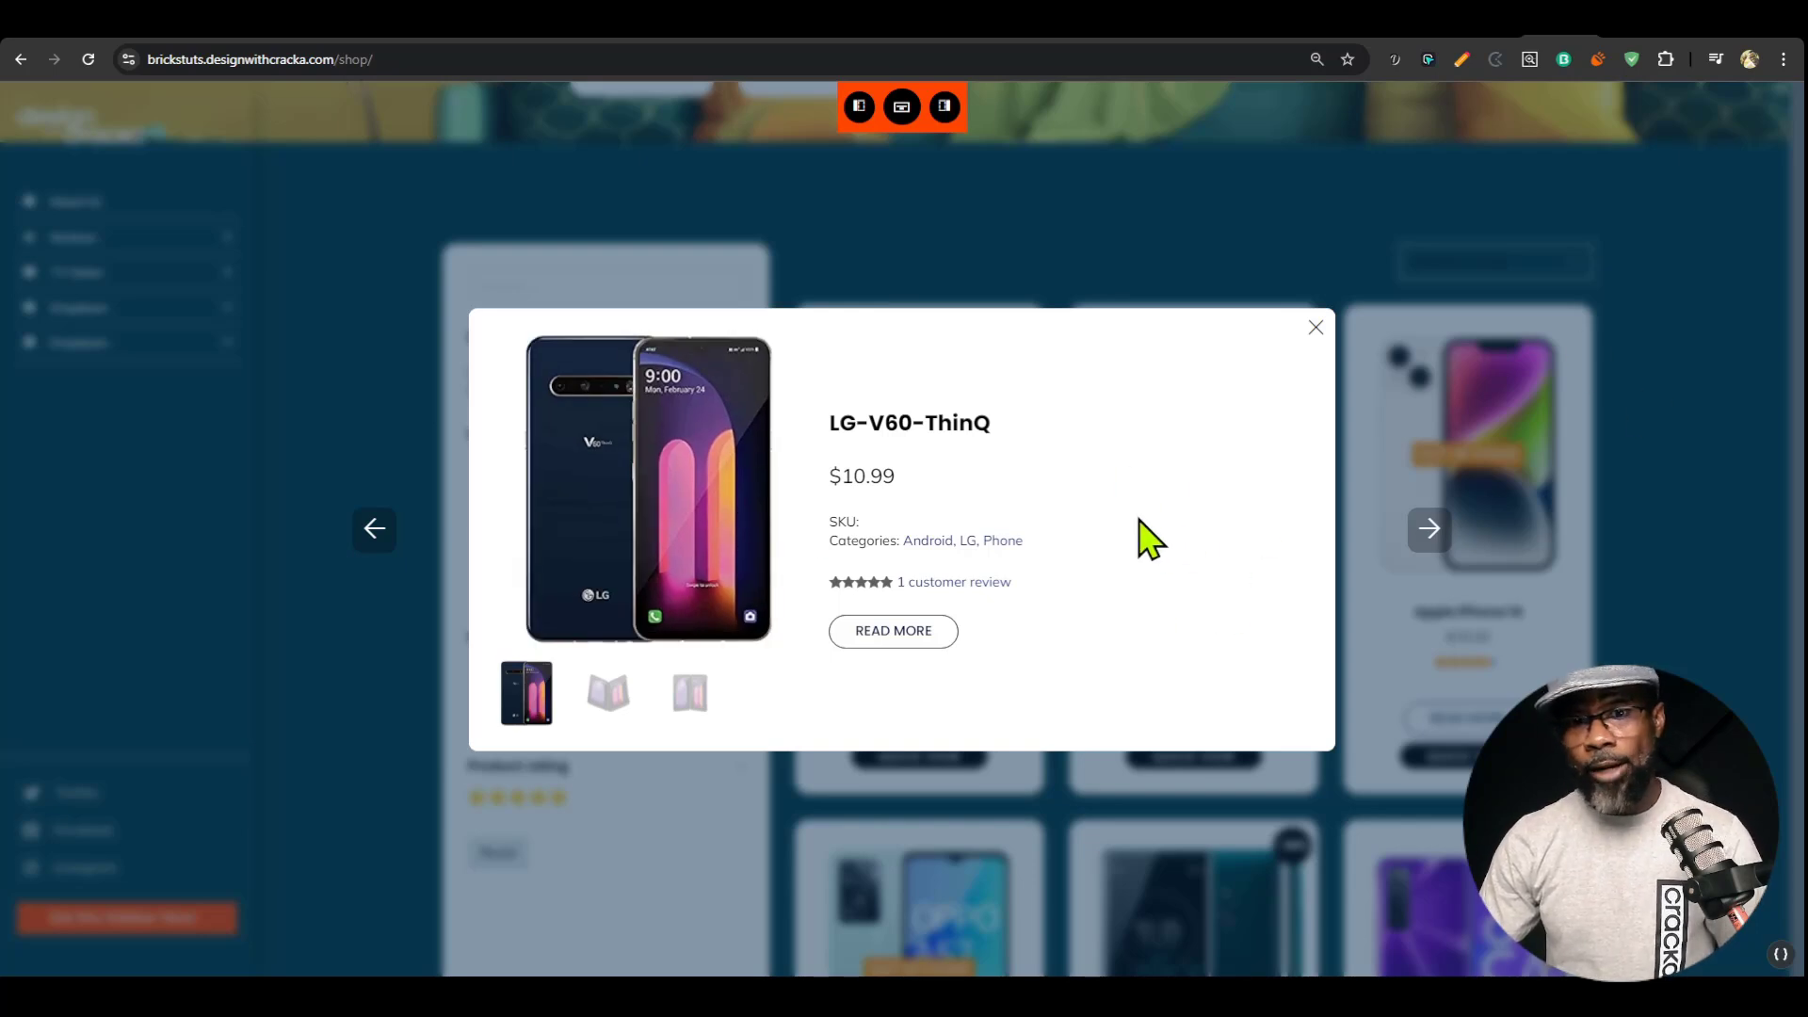
click(945, 106)
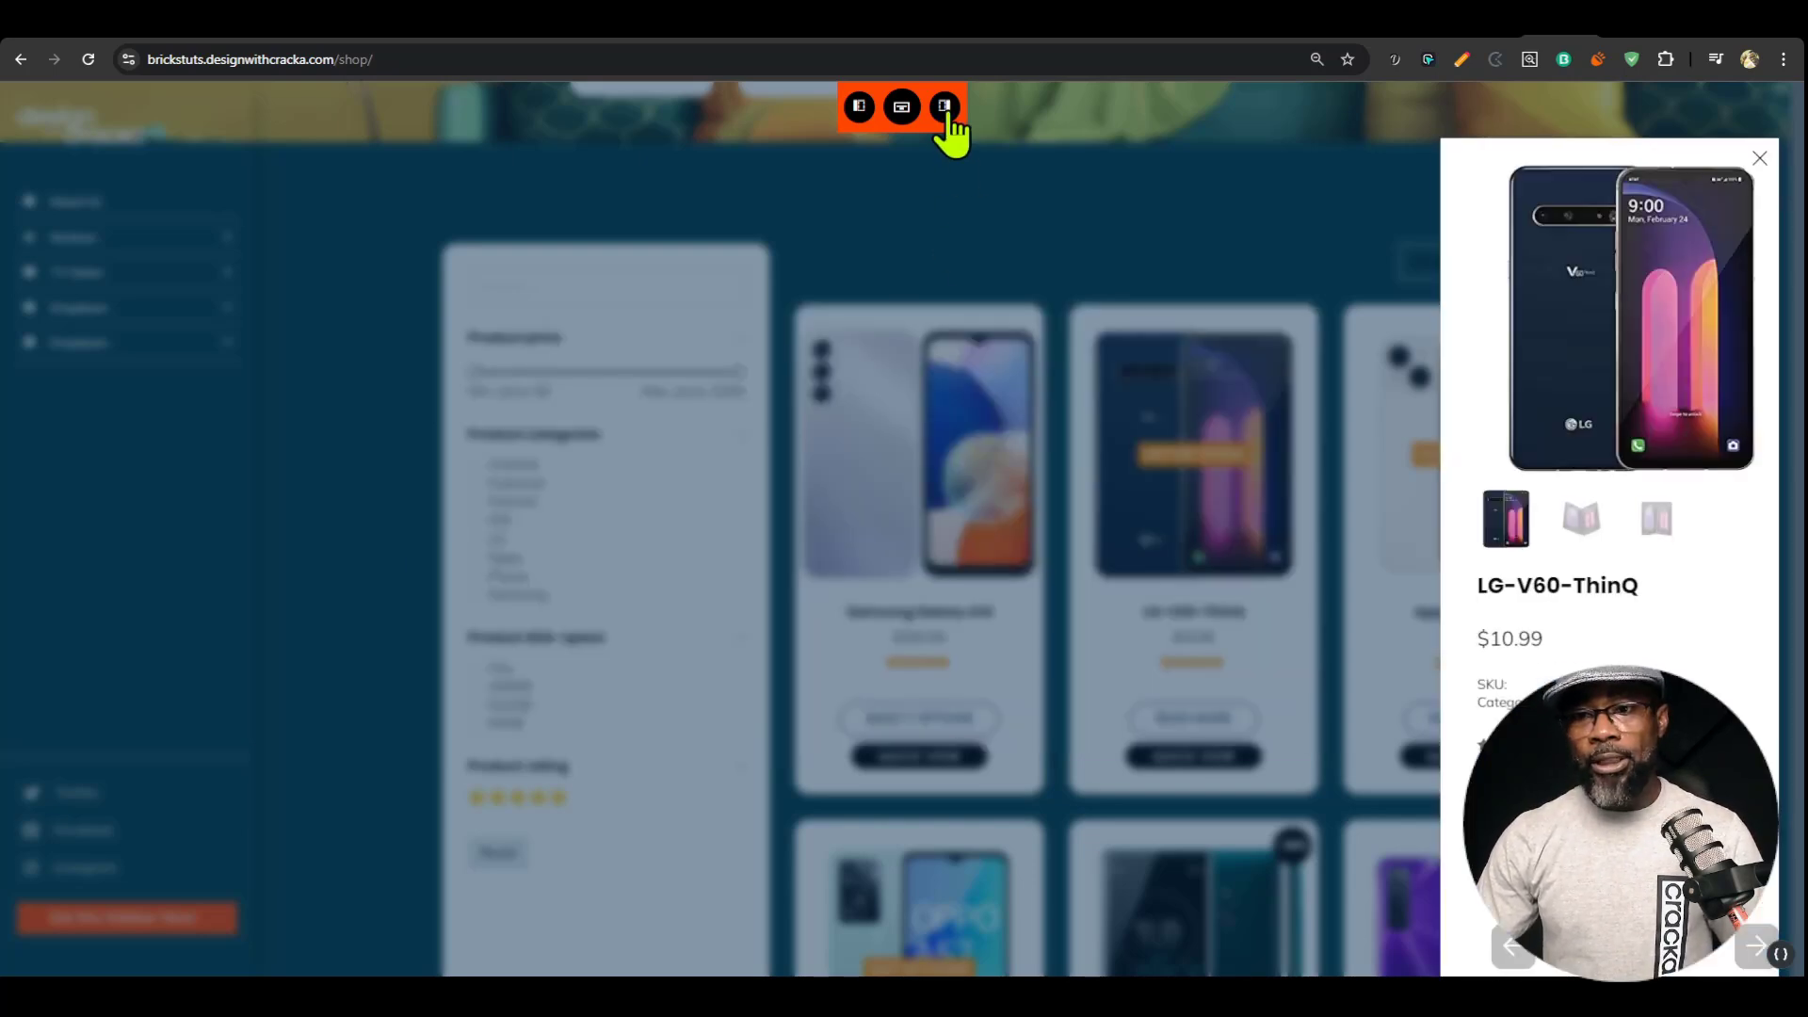
click(859, 108)
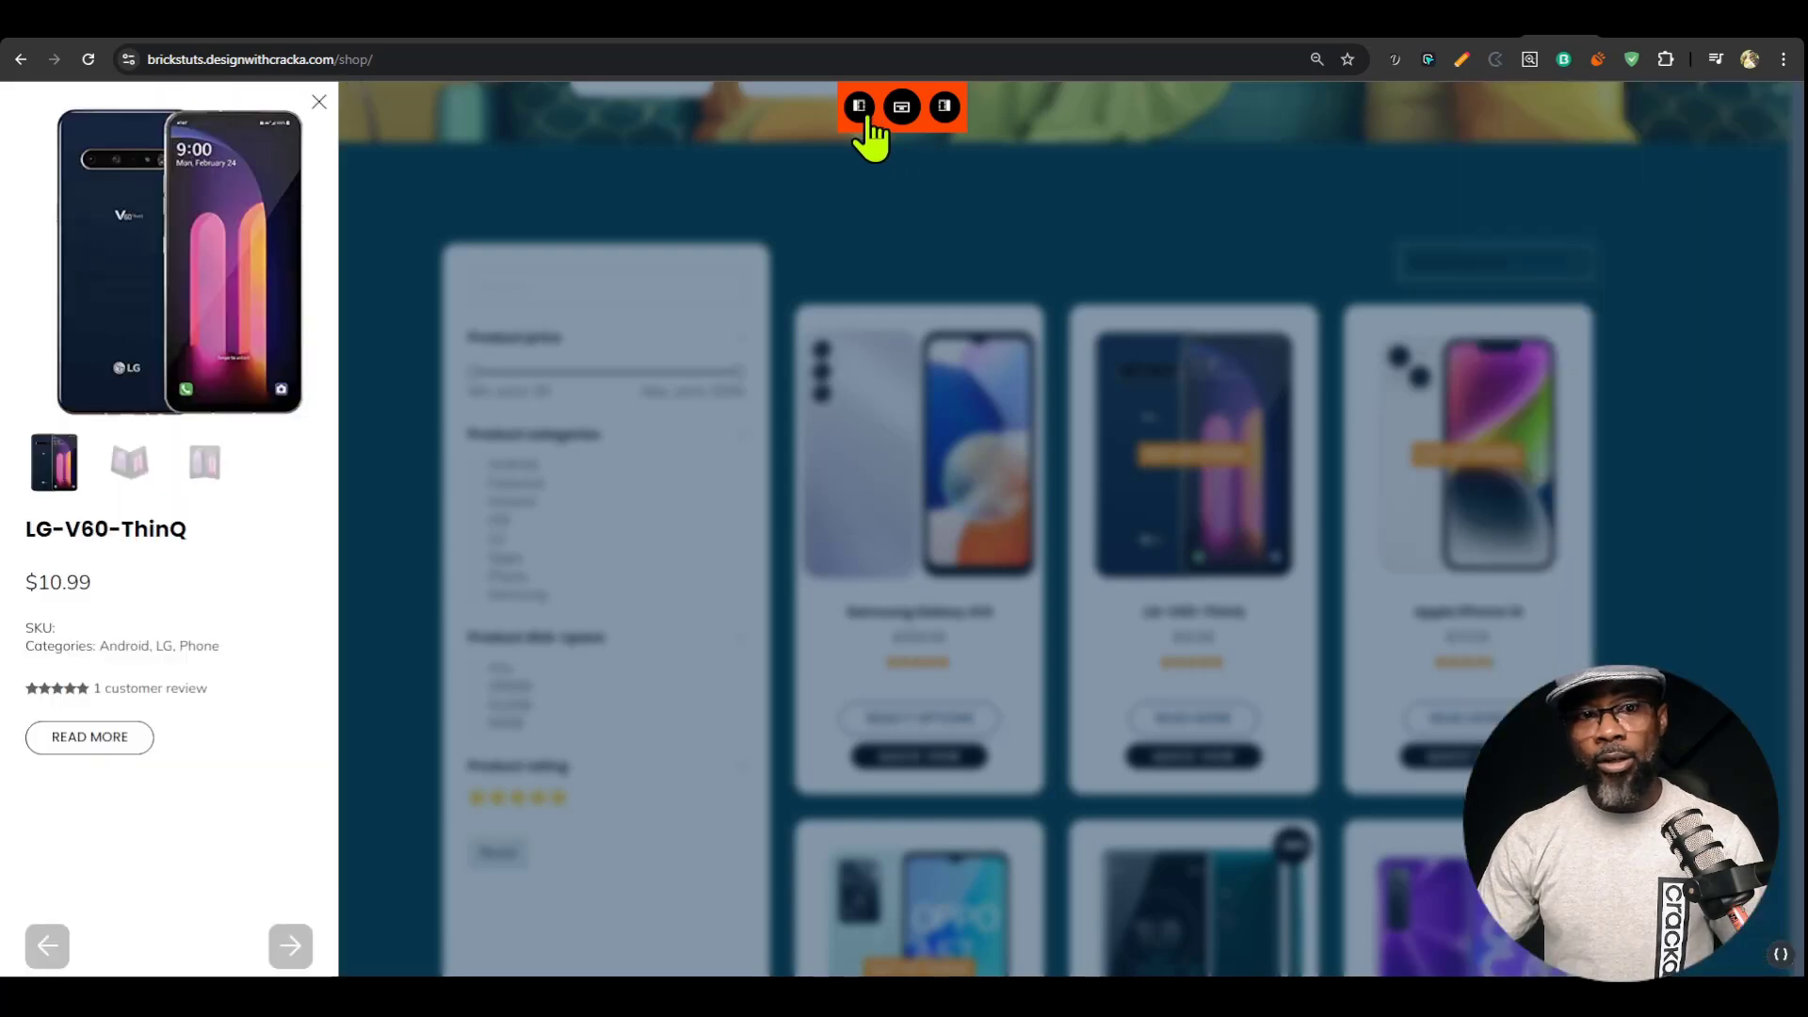
click(900, 111)
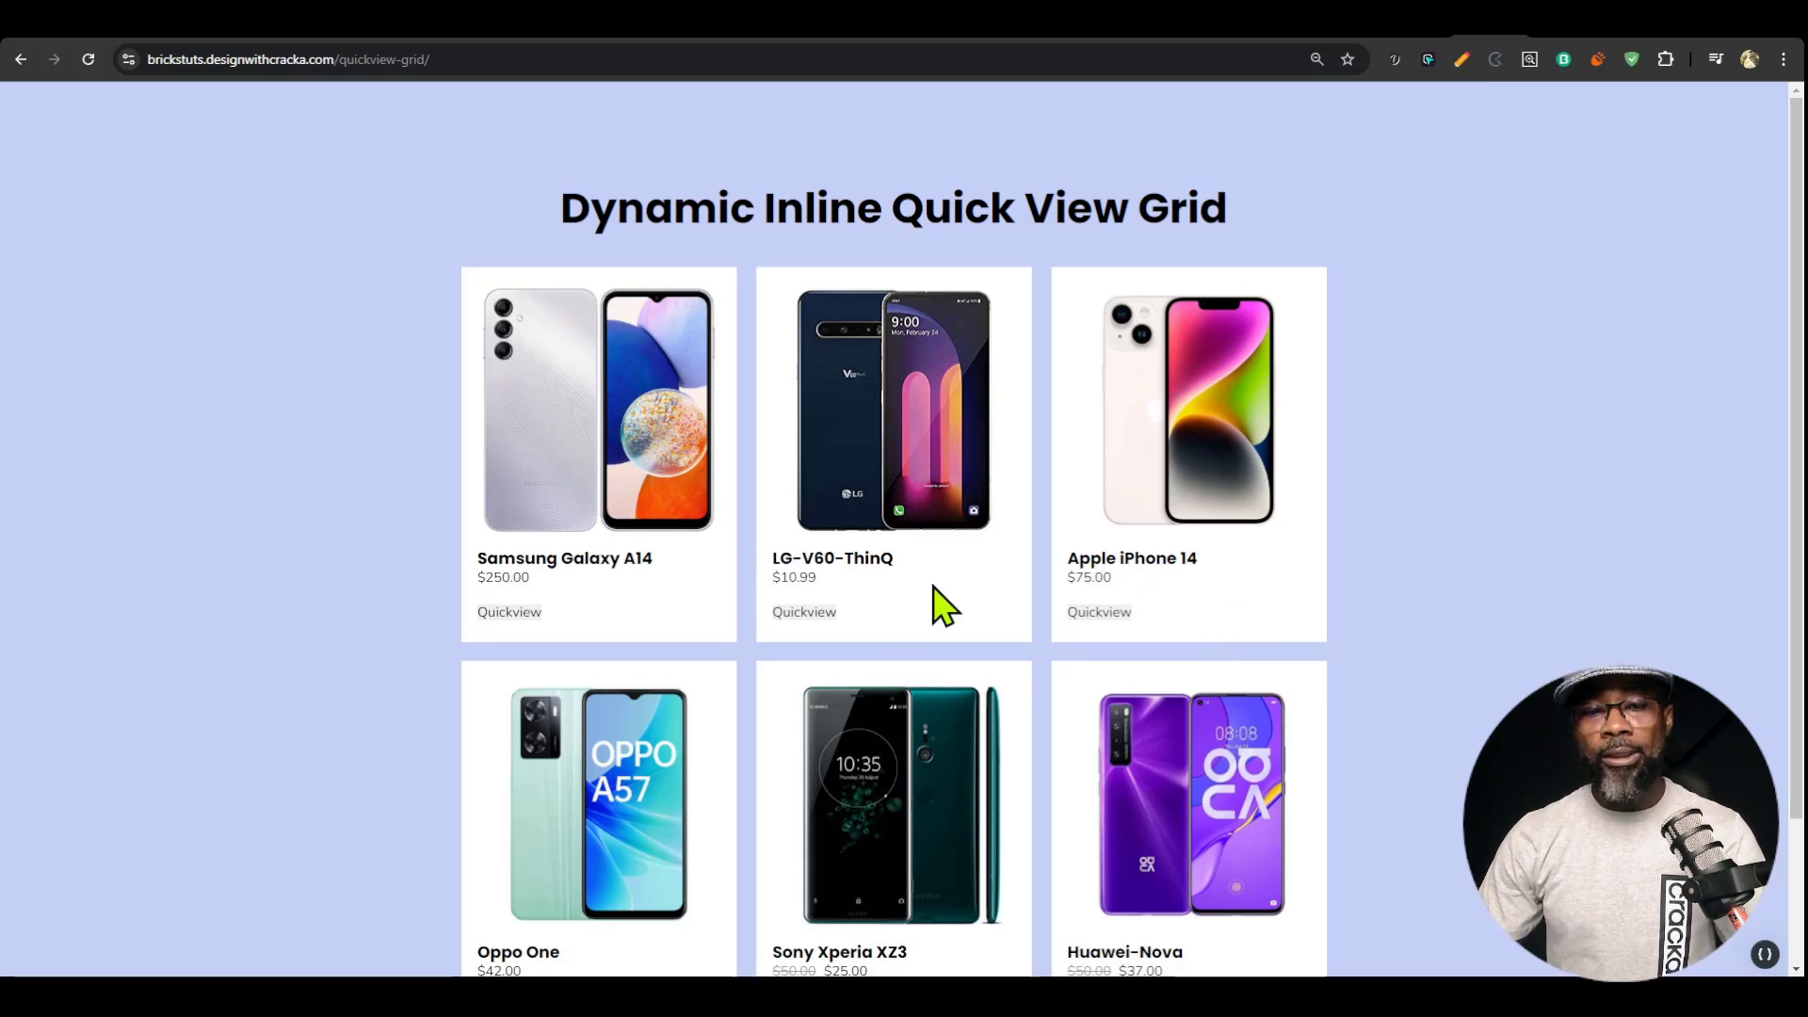
click(812, 612)
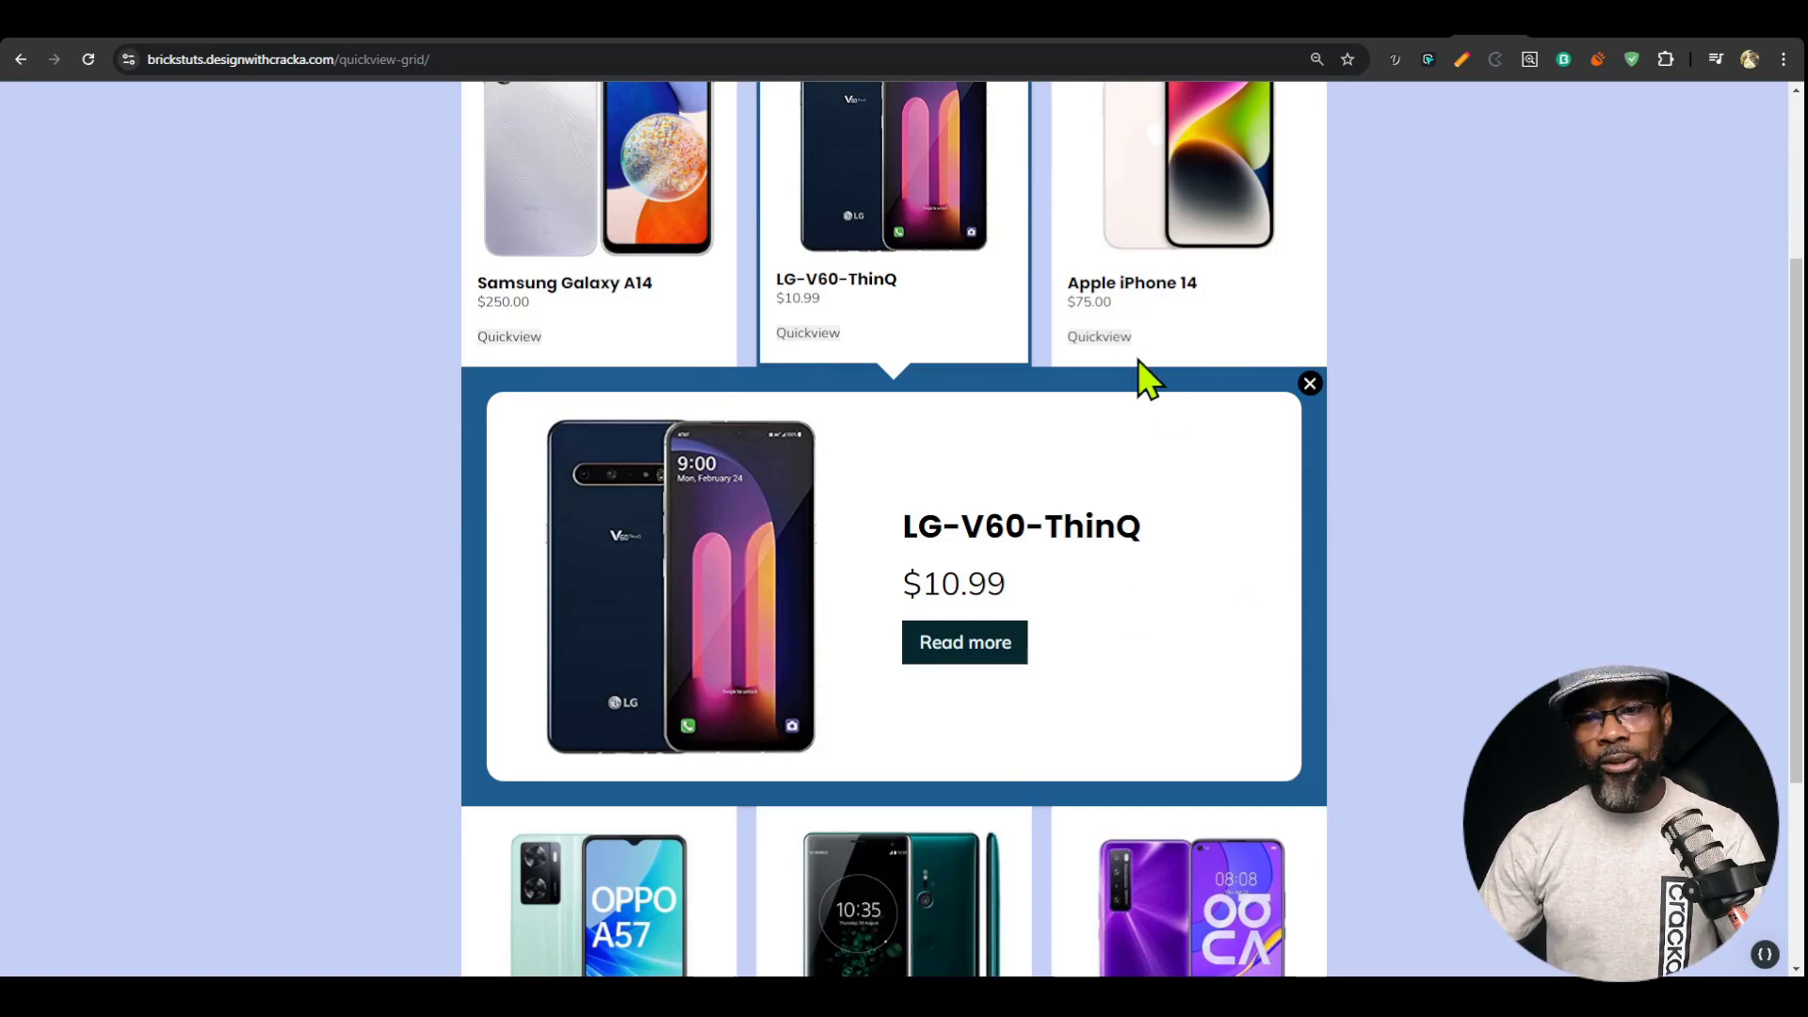
click(1097, 336)
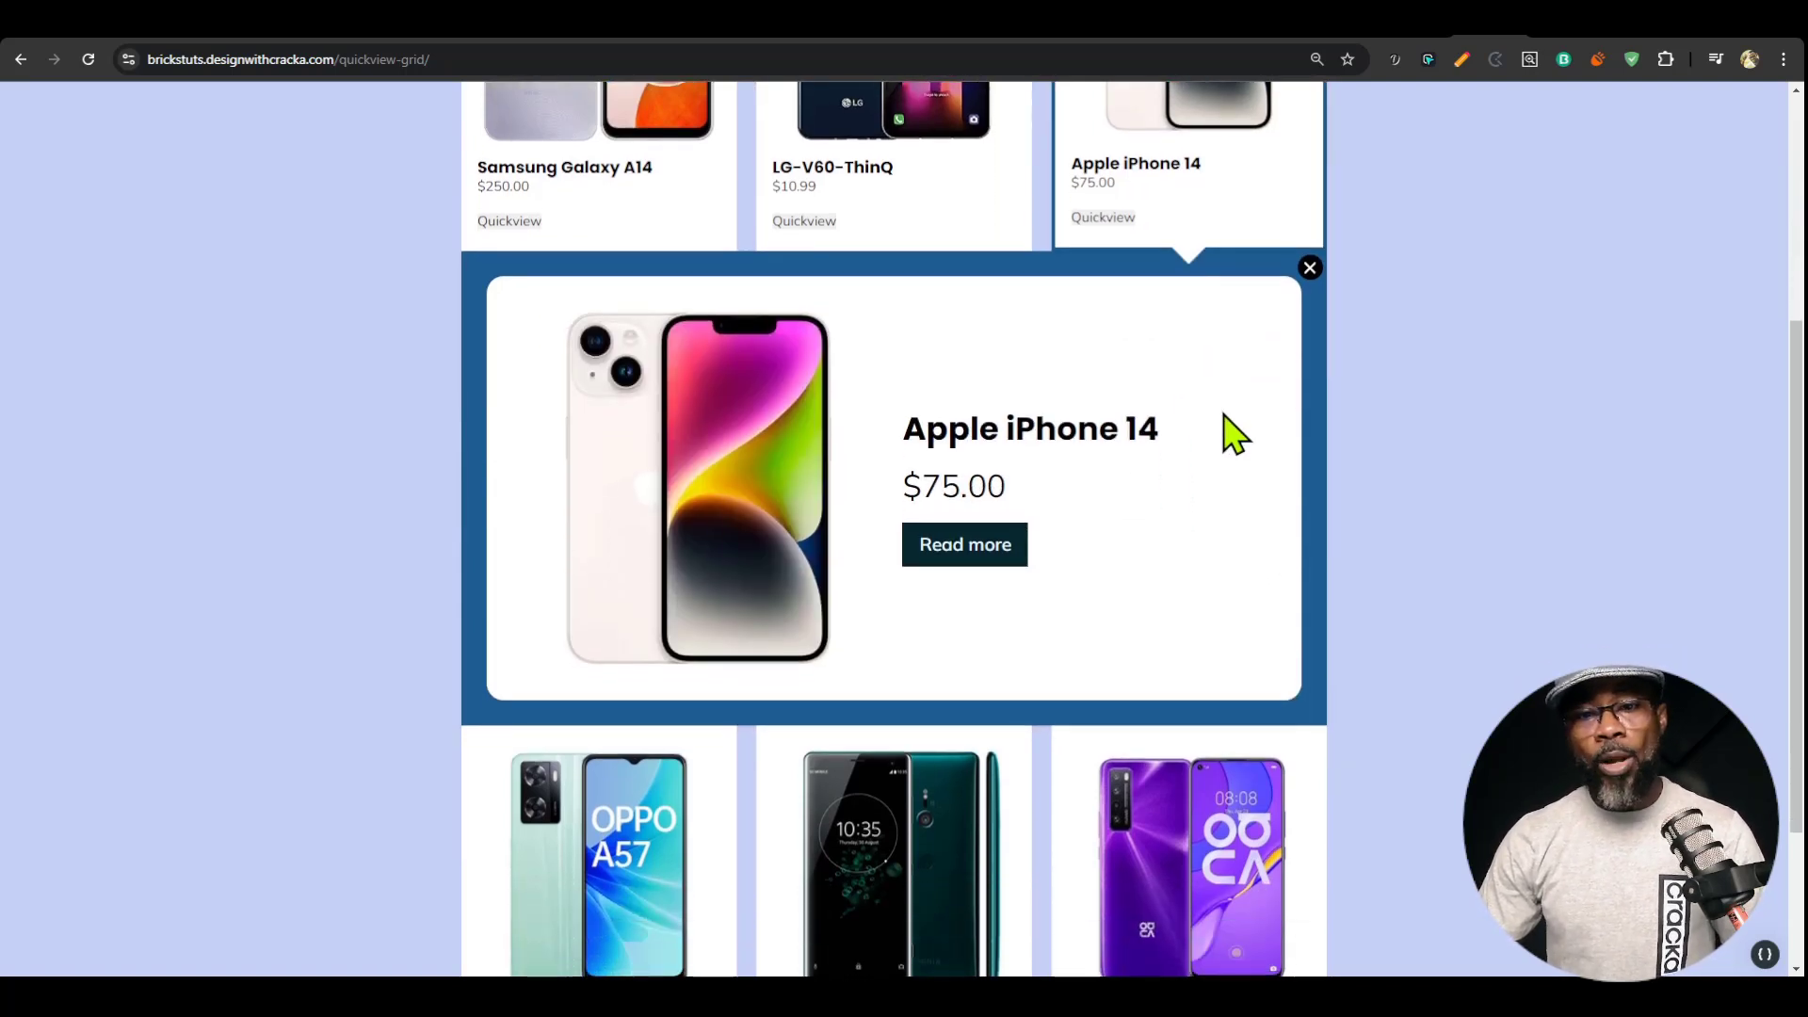
scroll(1223, 465, up, 4)
scroll(1224, 465, down, 6)
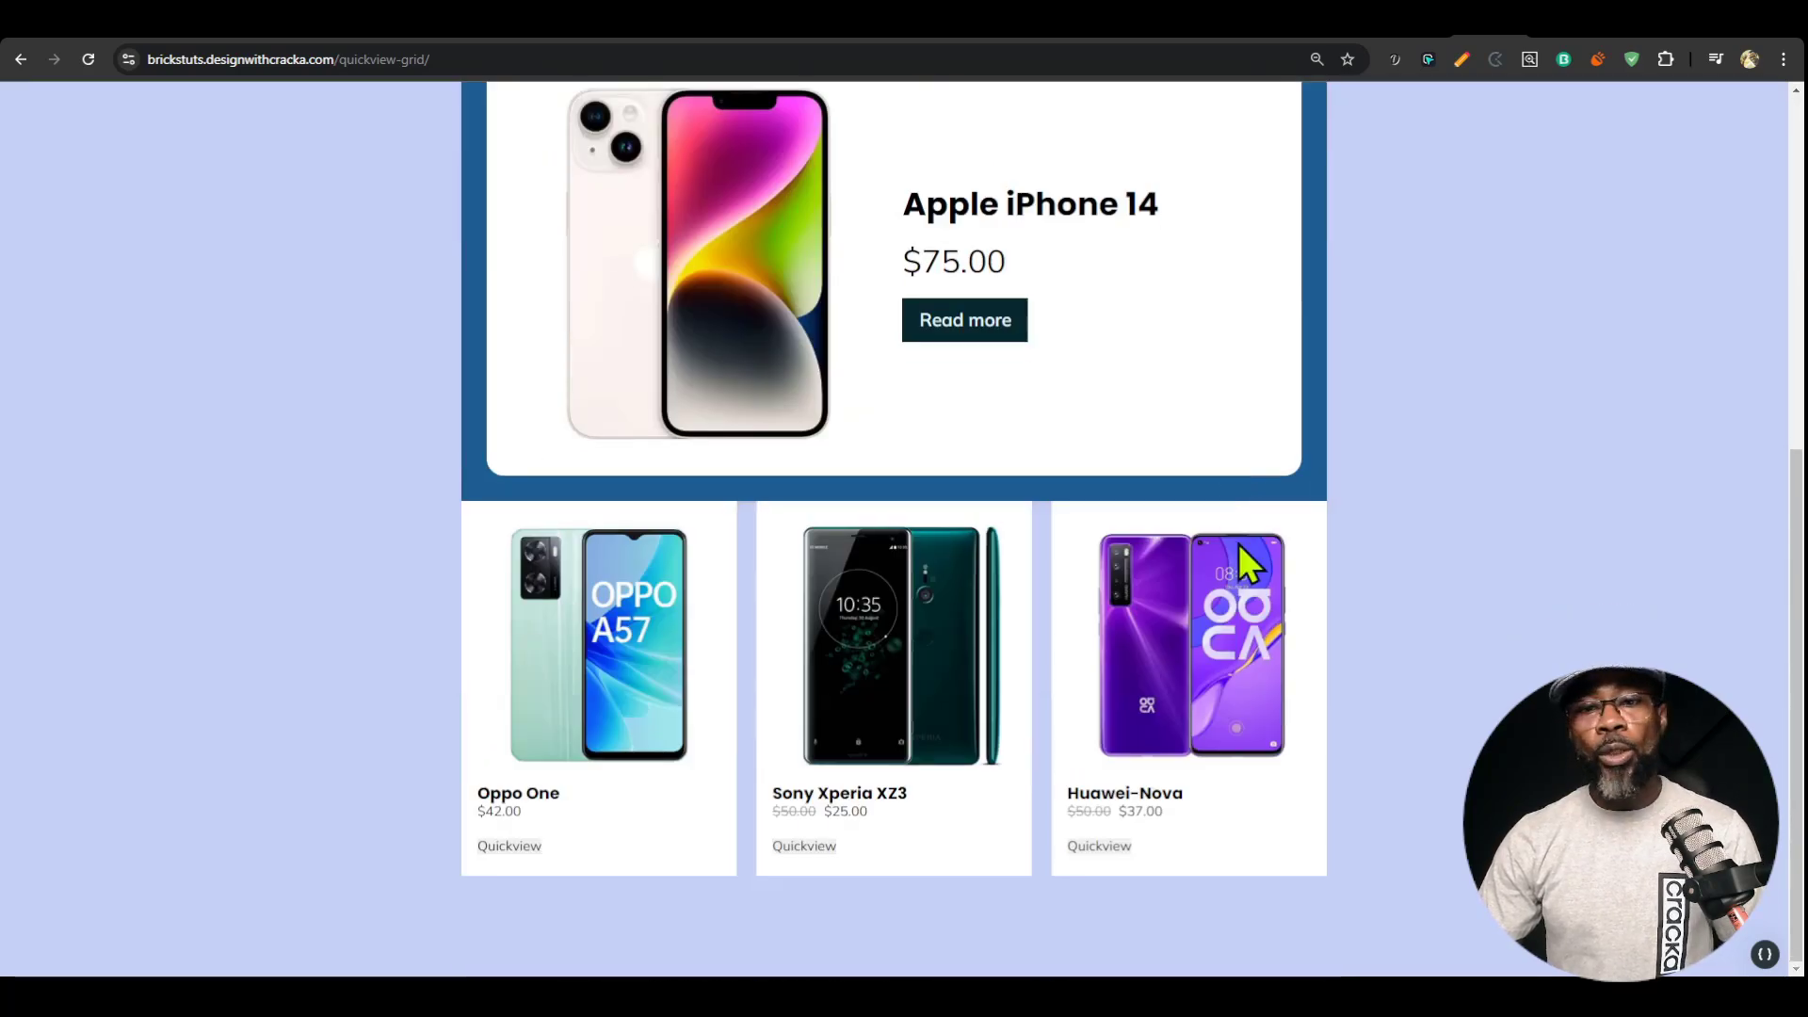
scroll(1573, 395, up, 5)
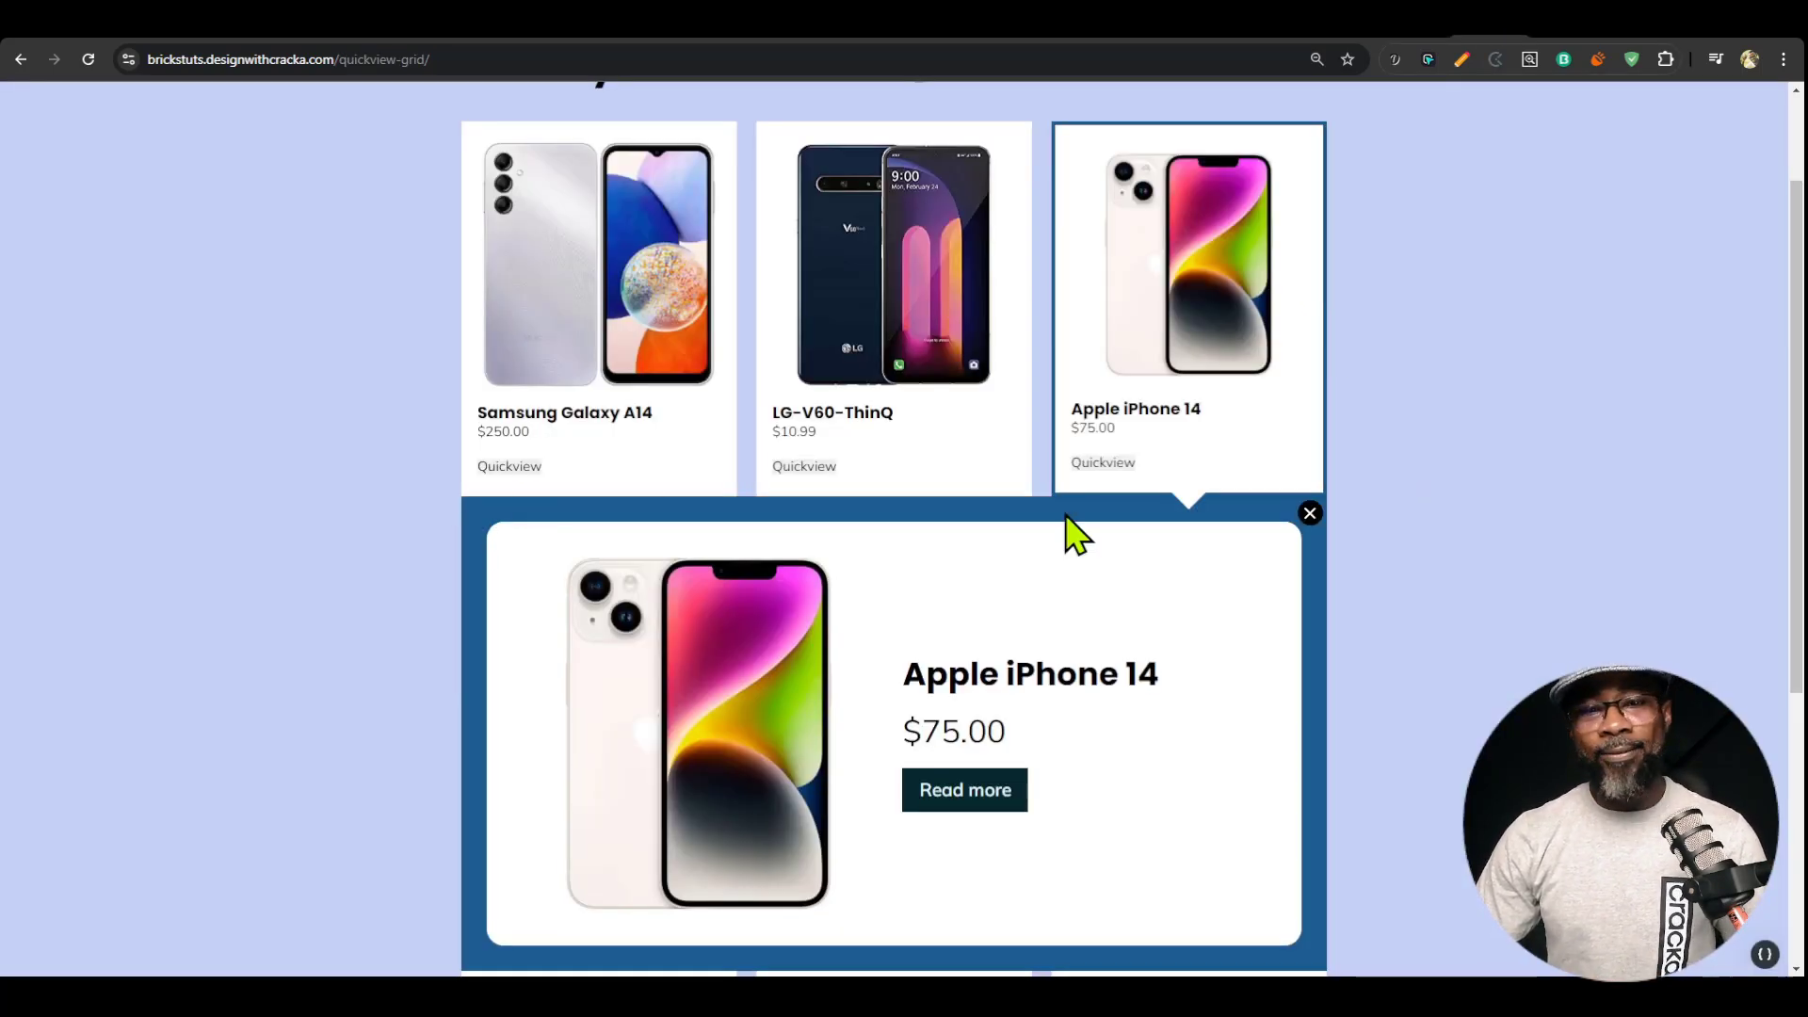
click(828, 471)
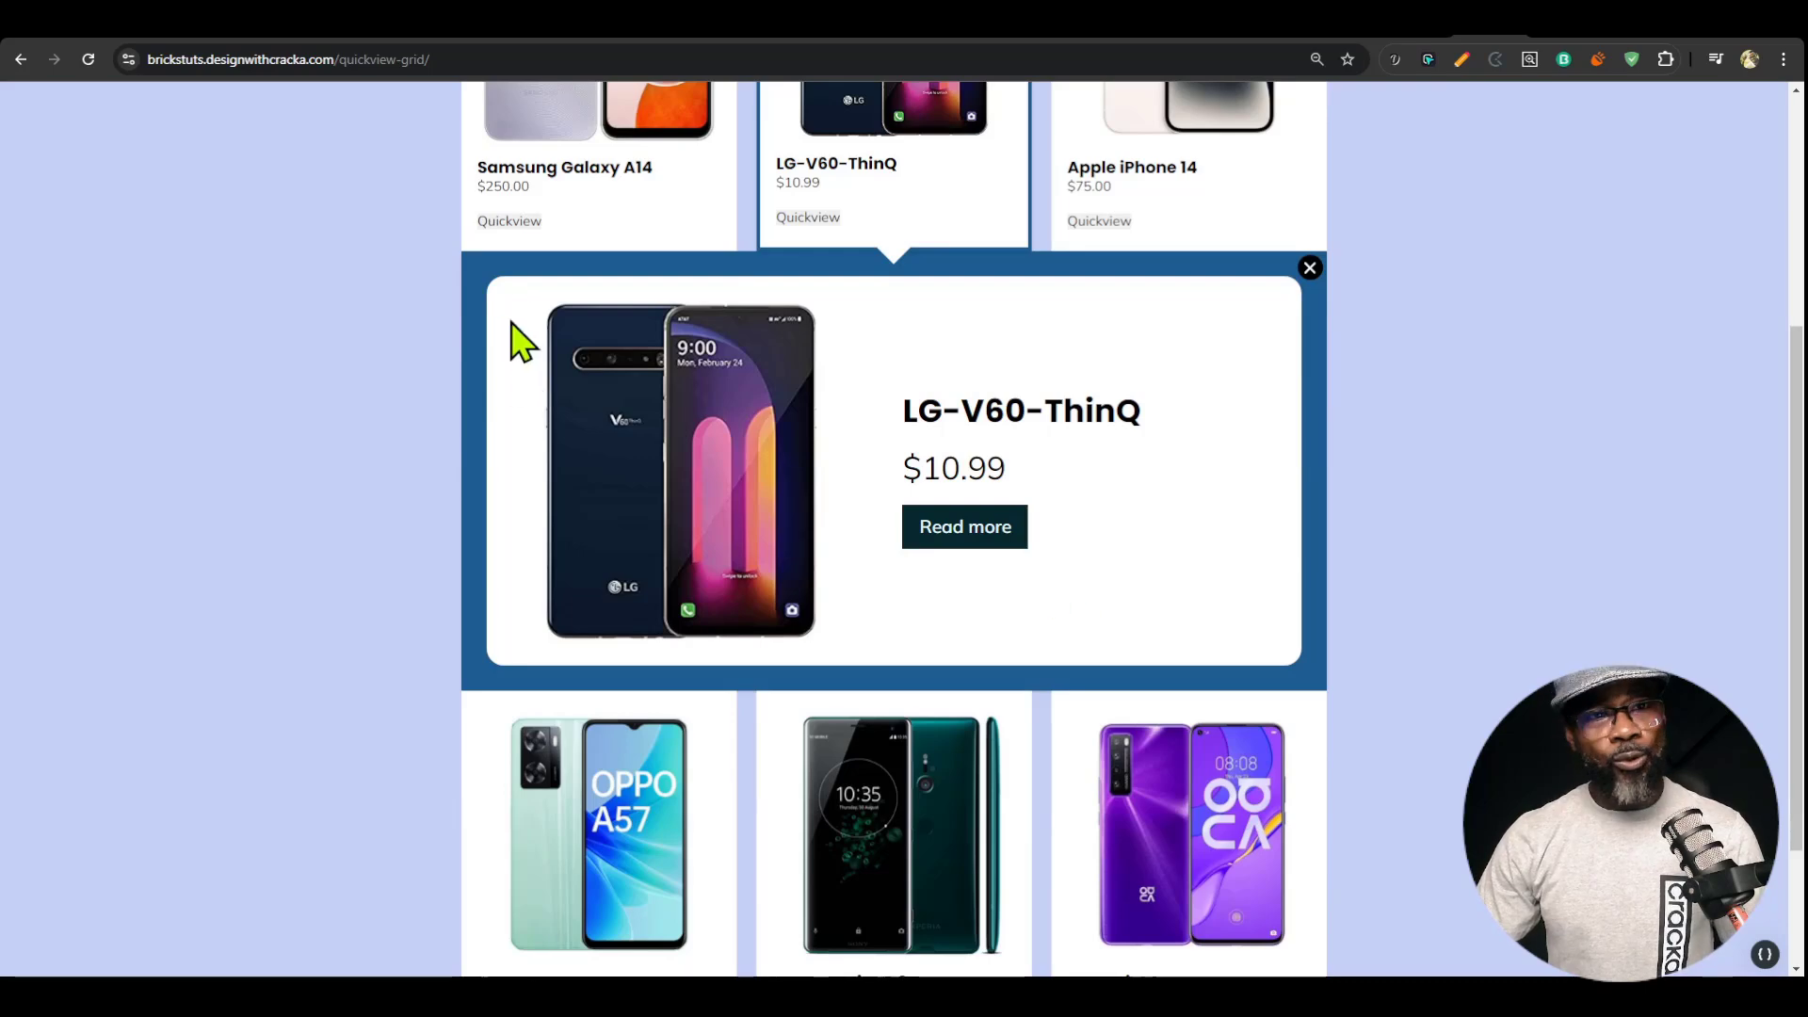
click(518, 222)
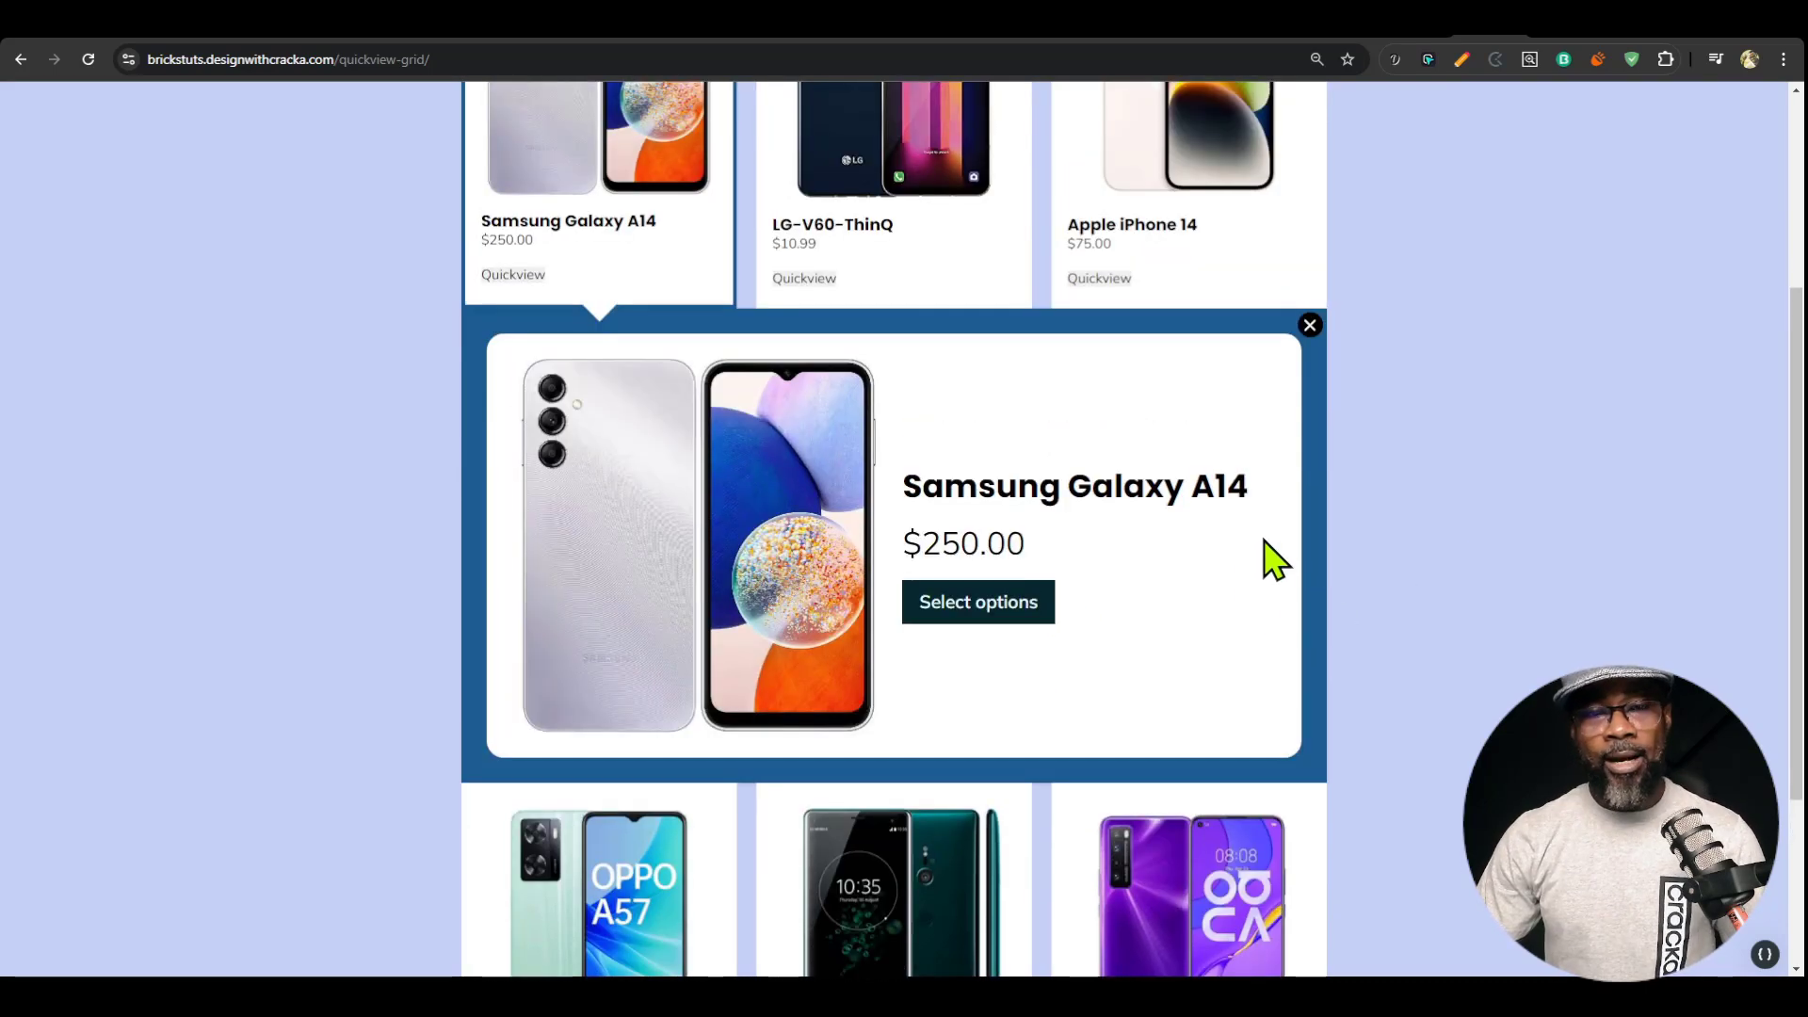
scroll(754, 535, up, 2)
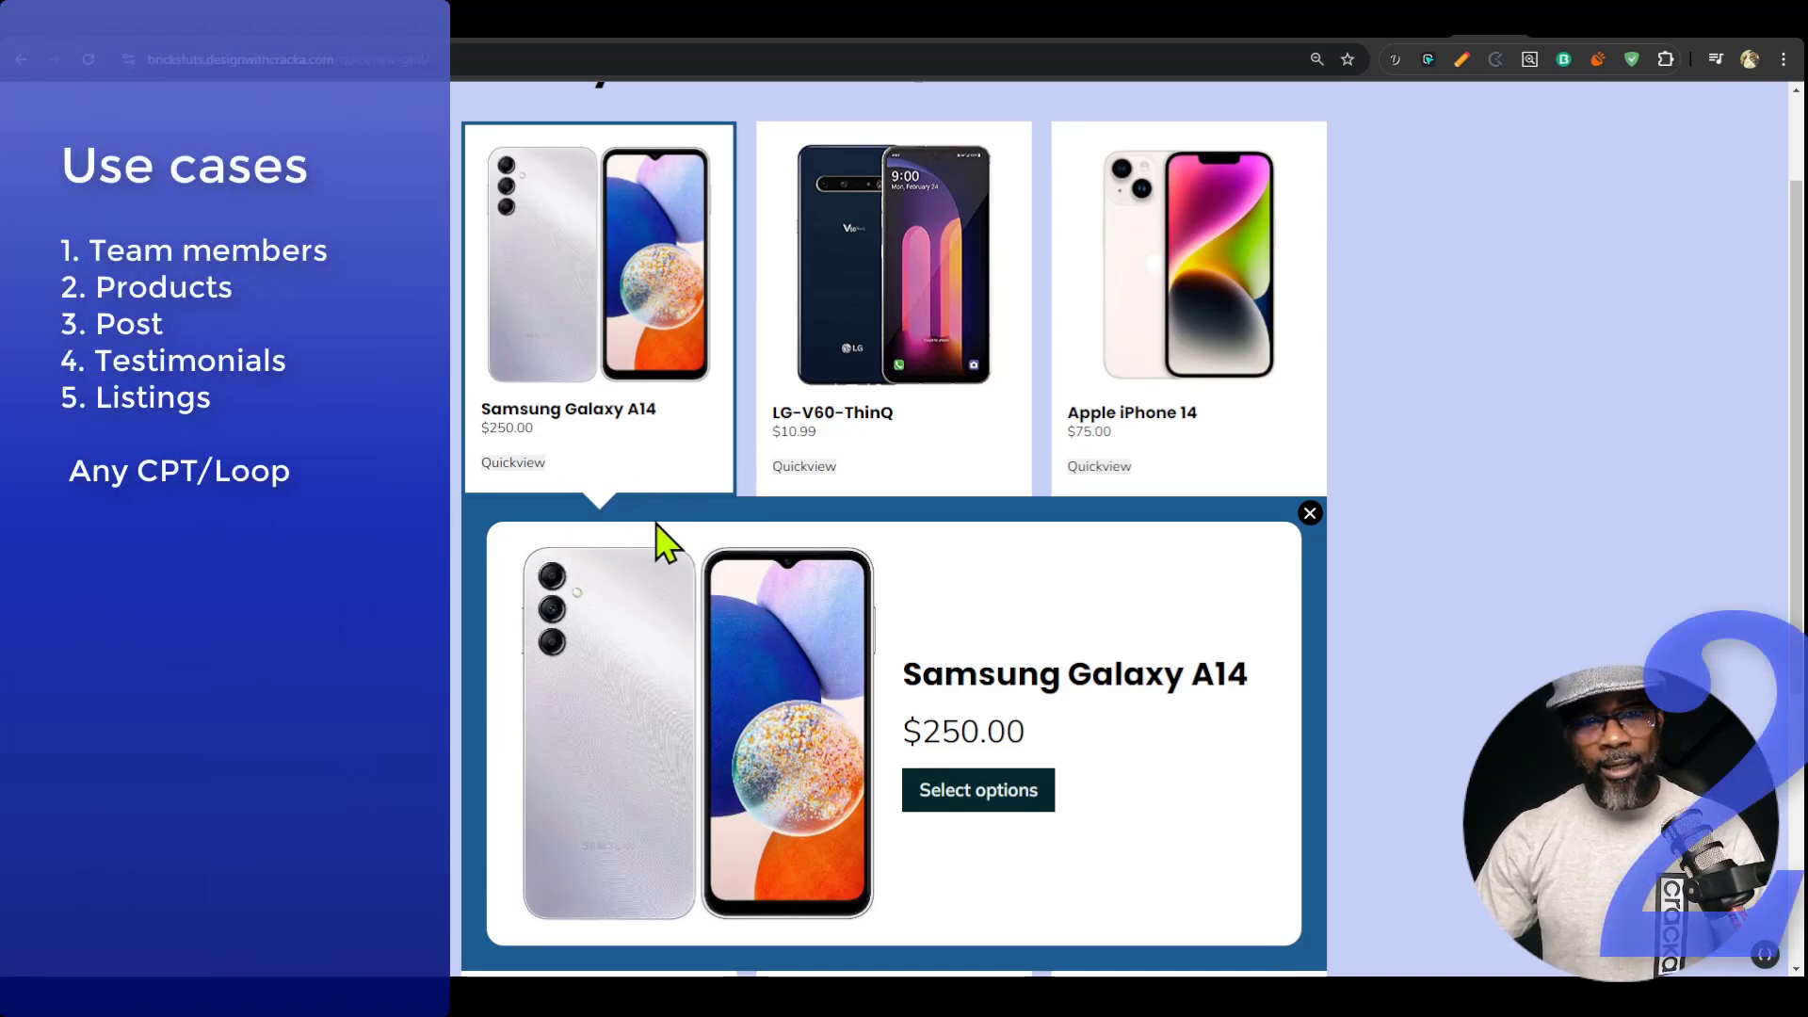
click(1092, 468)
scroll(1144, 584, down, 3)
click(1120, 850)
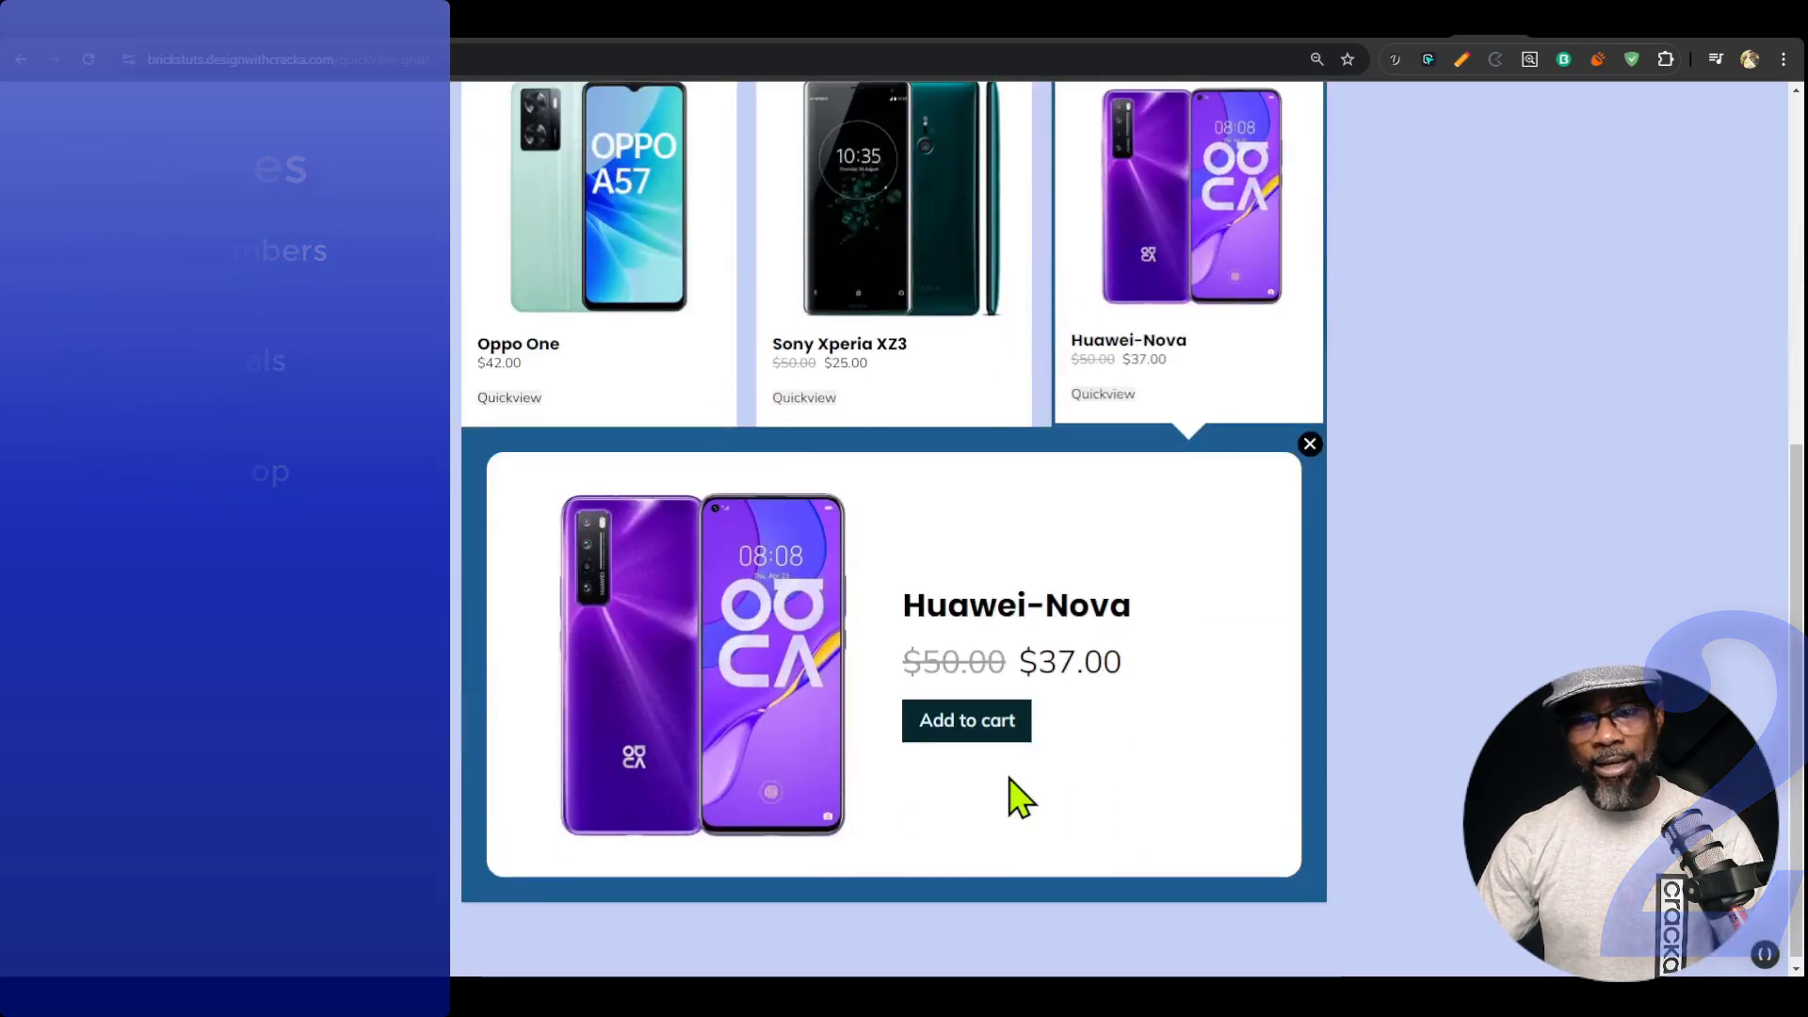
click(811, 395)
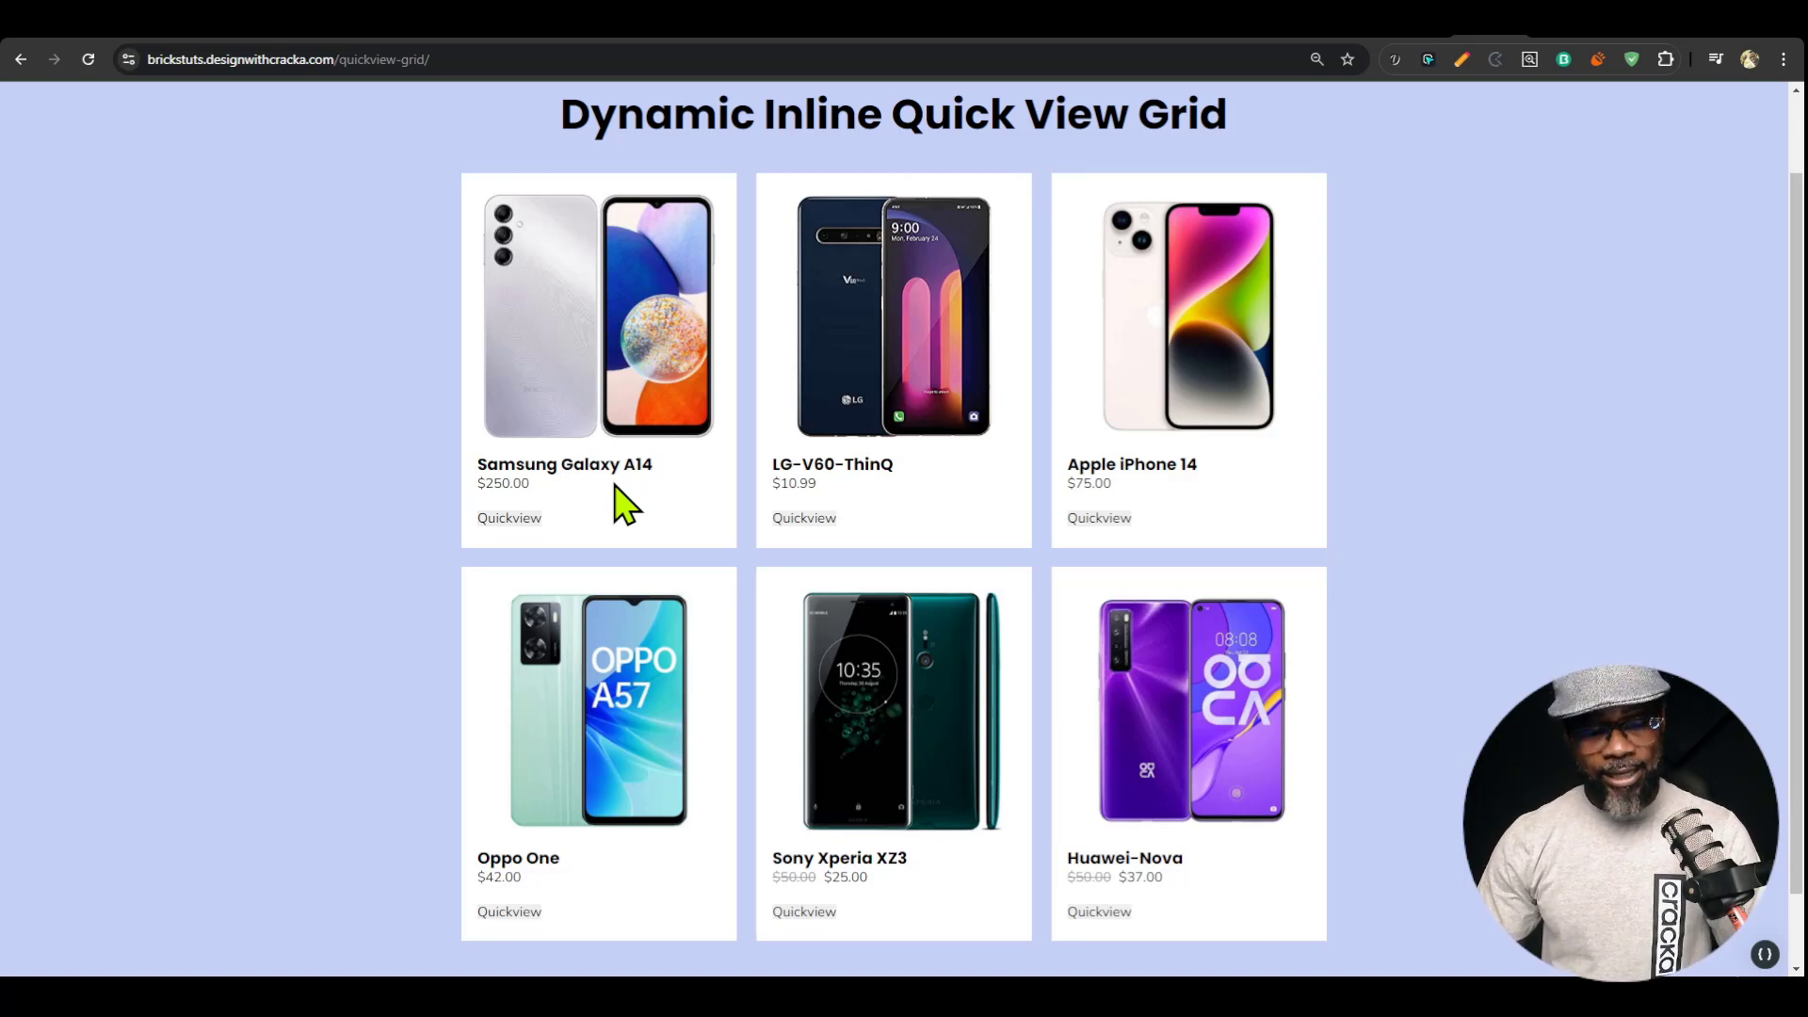
Open and close the Samsung Galaxy A14, LG-V60-ThinQ and Apple iPhone 14 quick views using Tab, Enter and Escape.
click(614, 487)
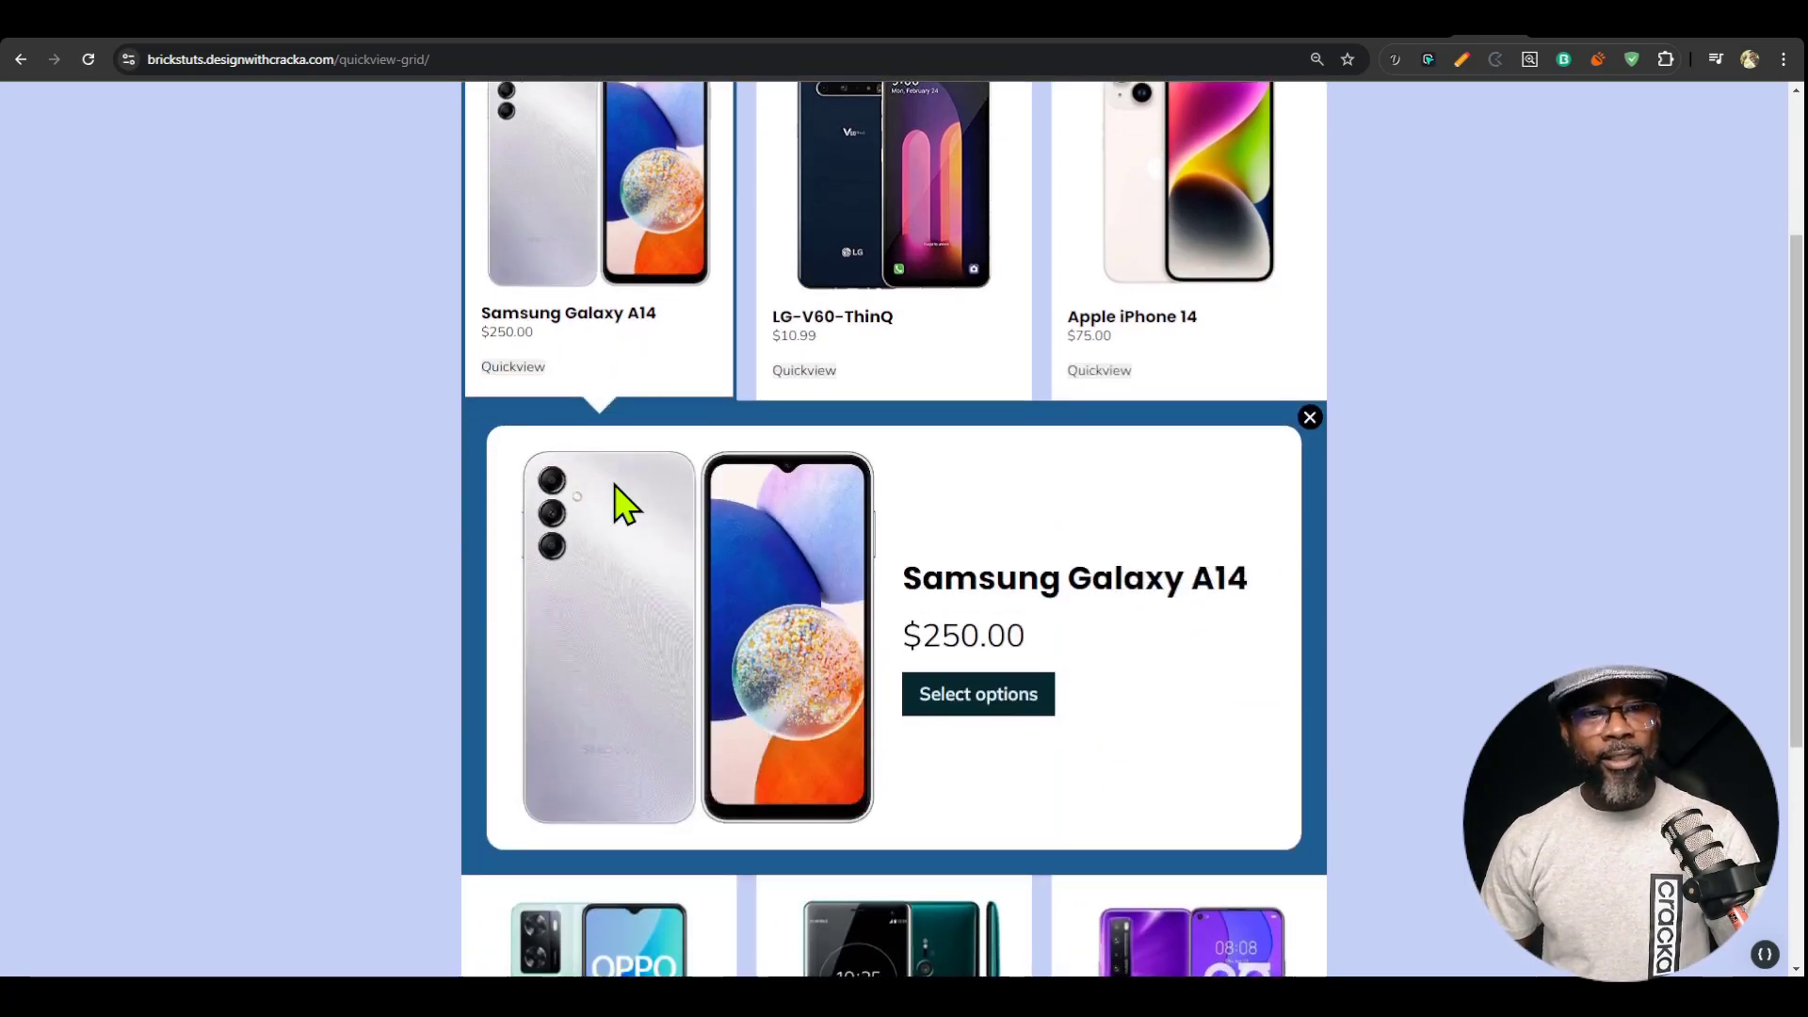
key(Tab)
key(Tab)
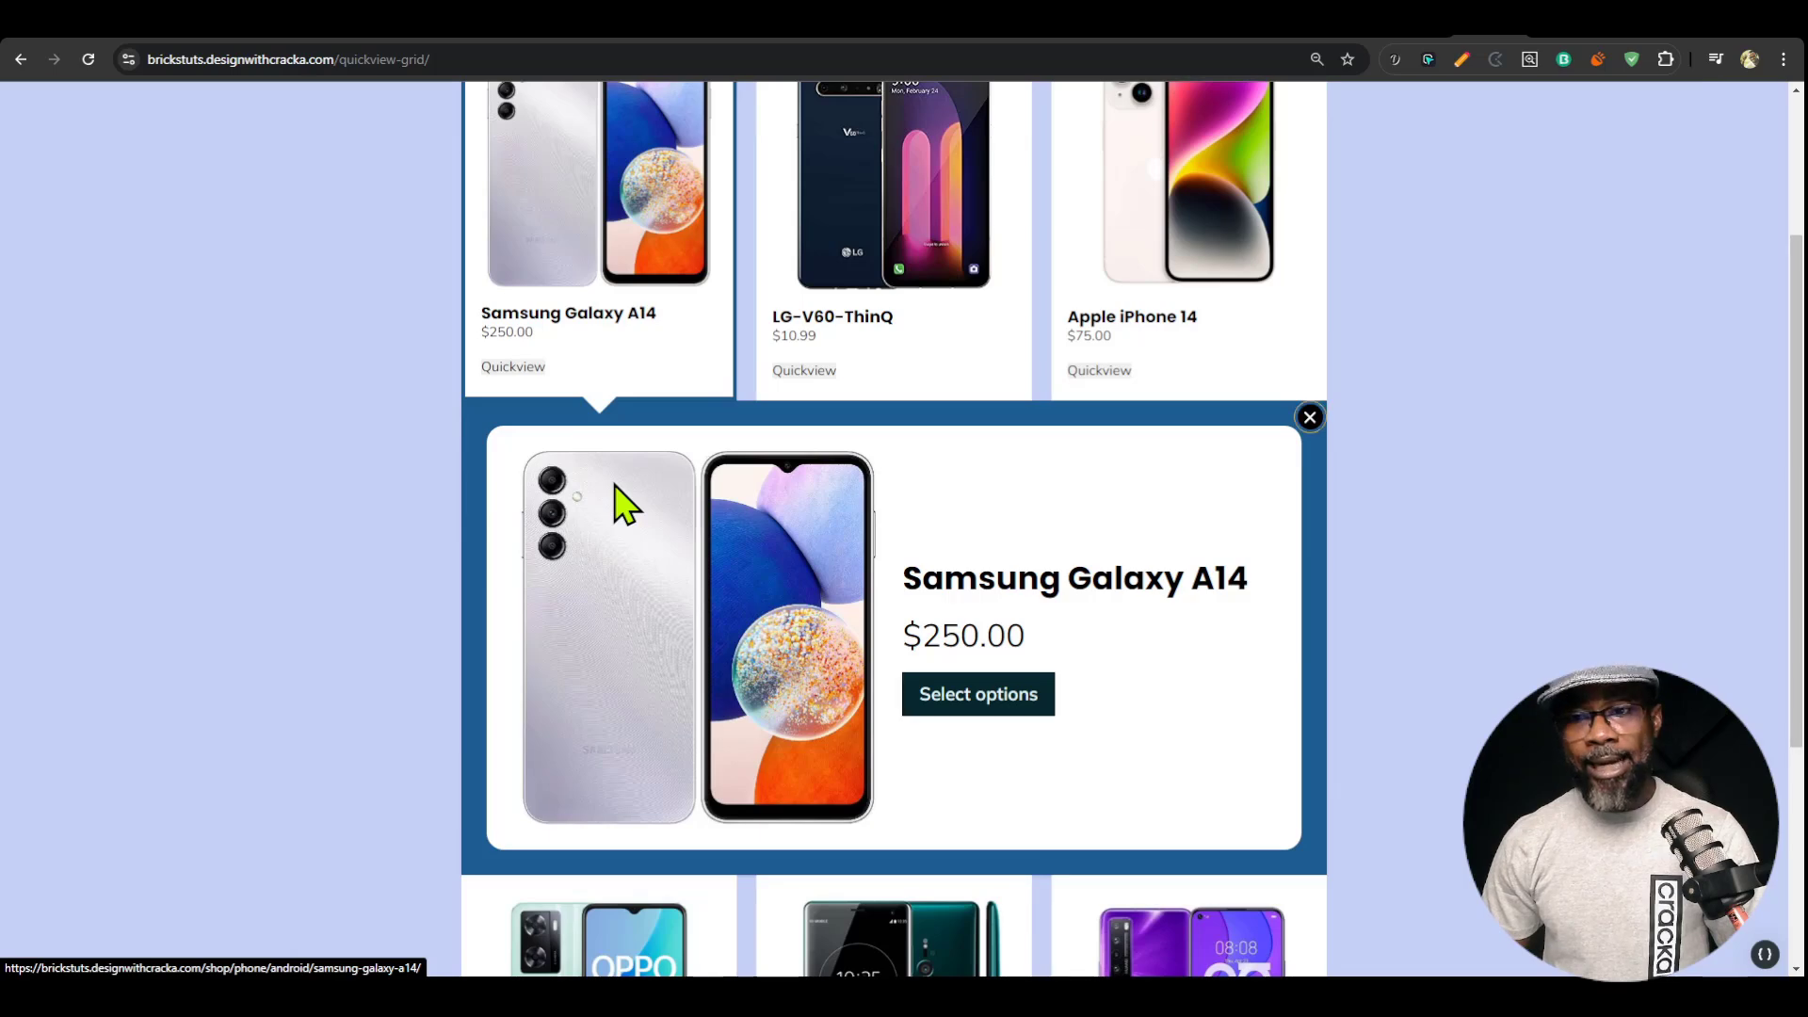
key(Return)
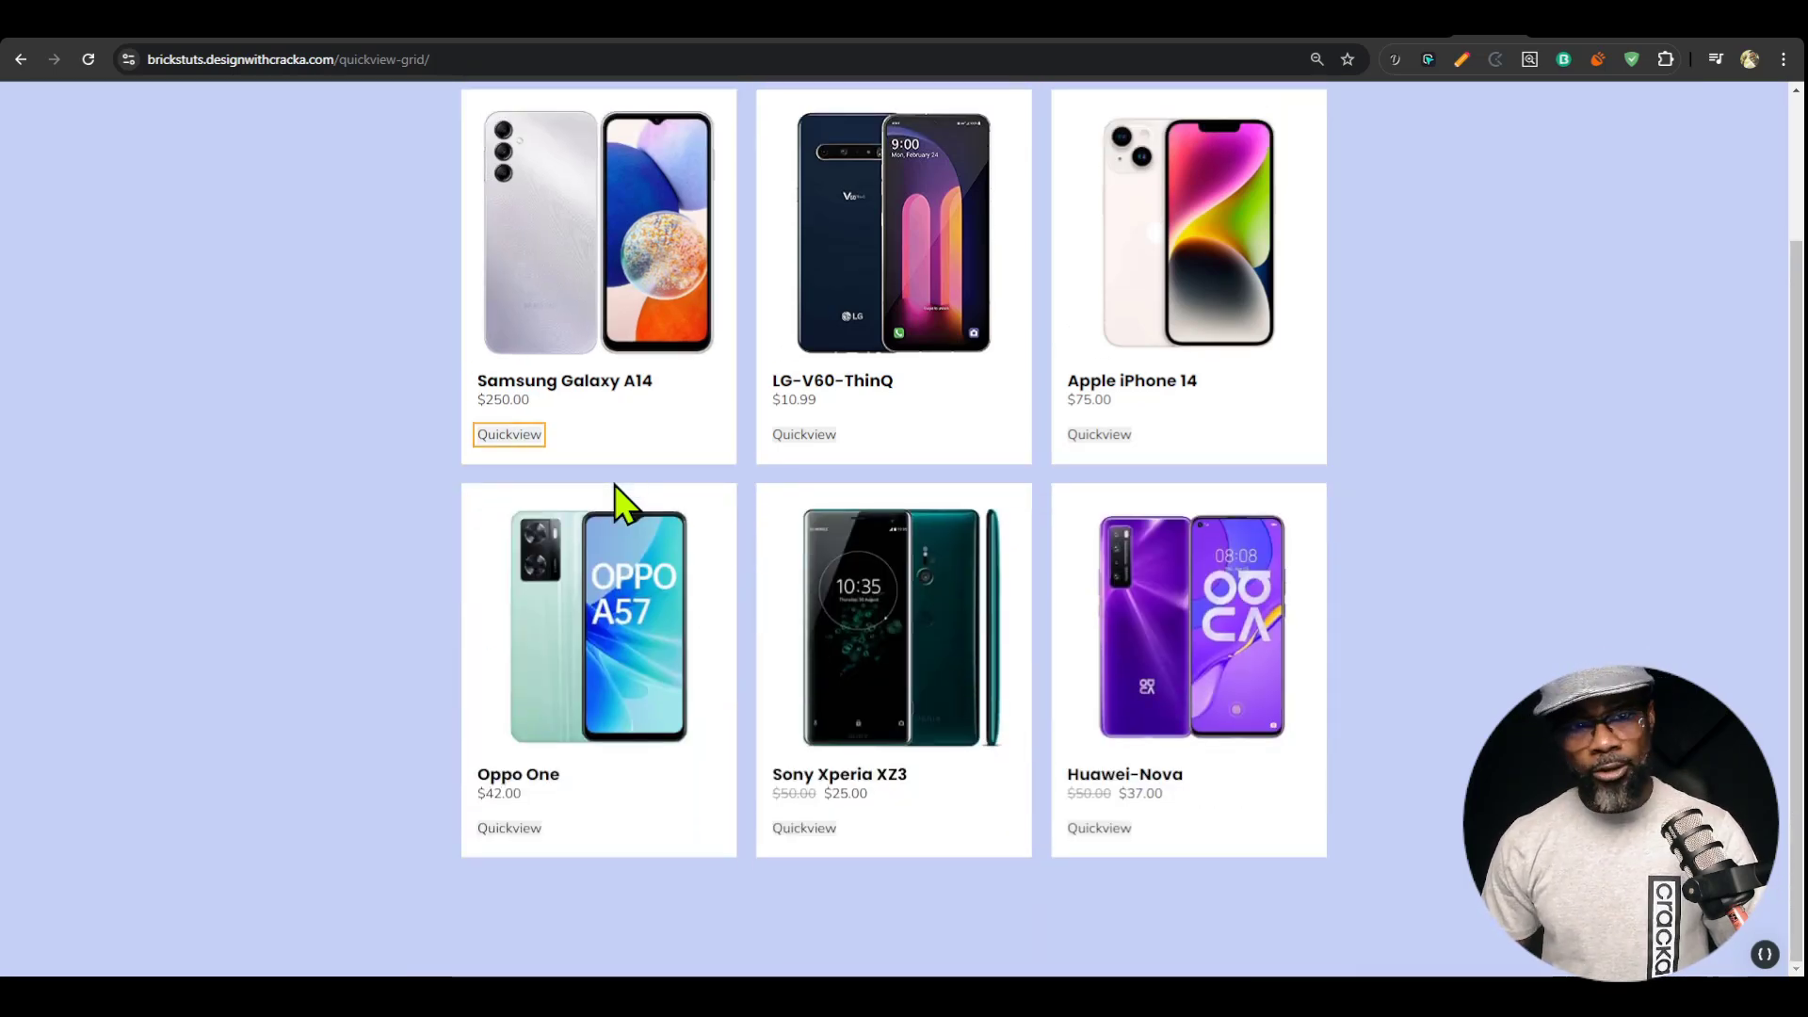
key(Return)
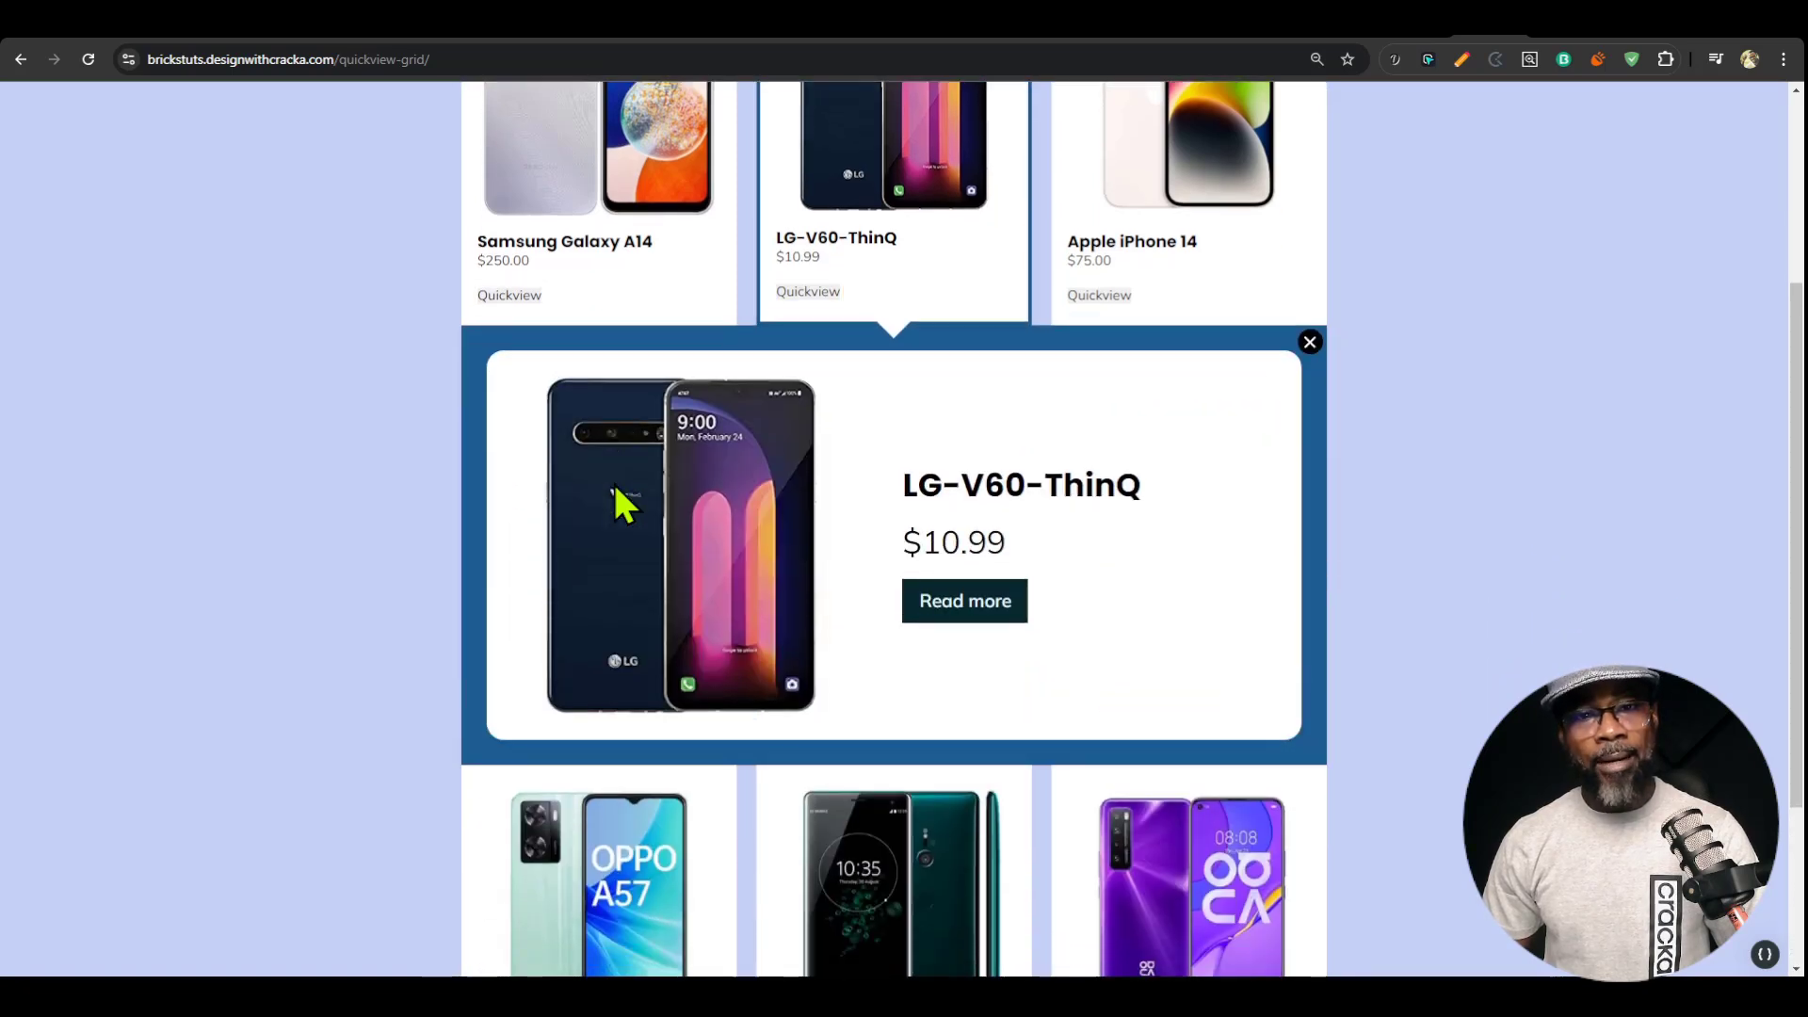
key(Tab)
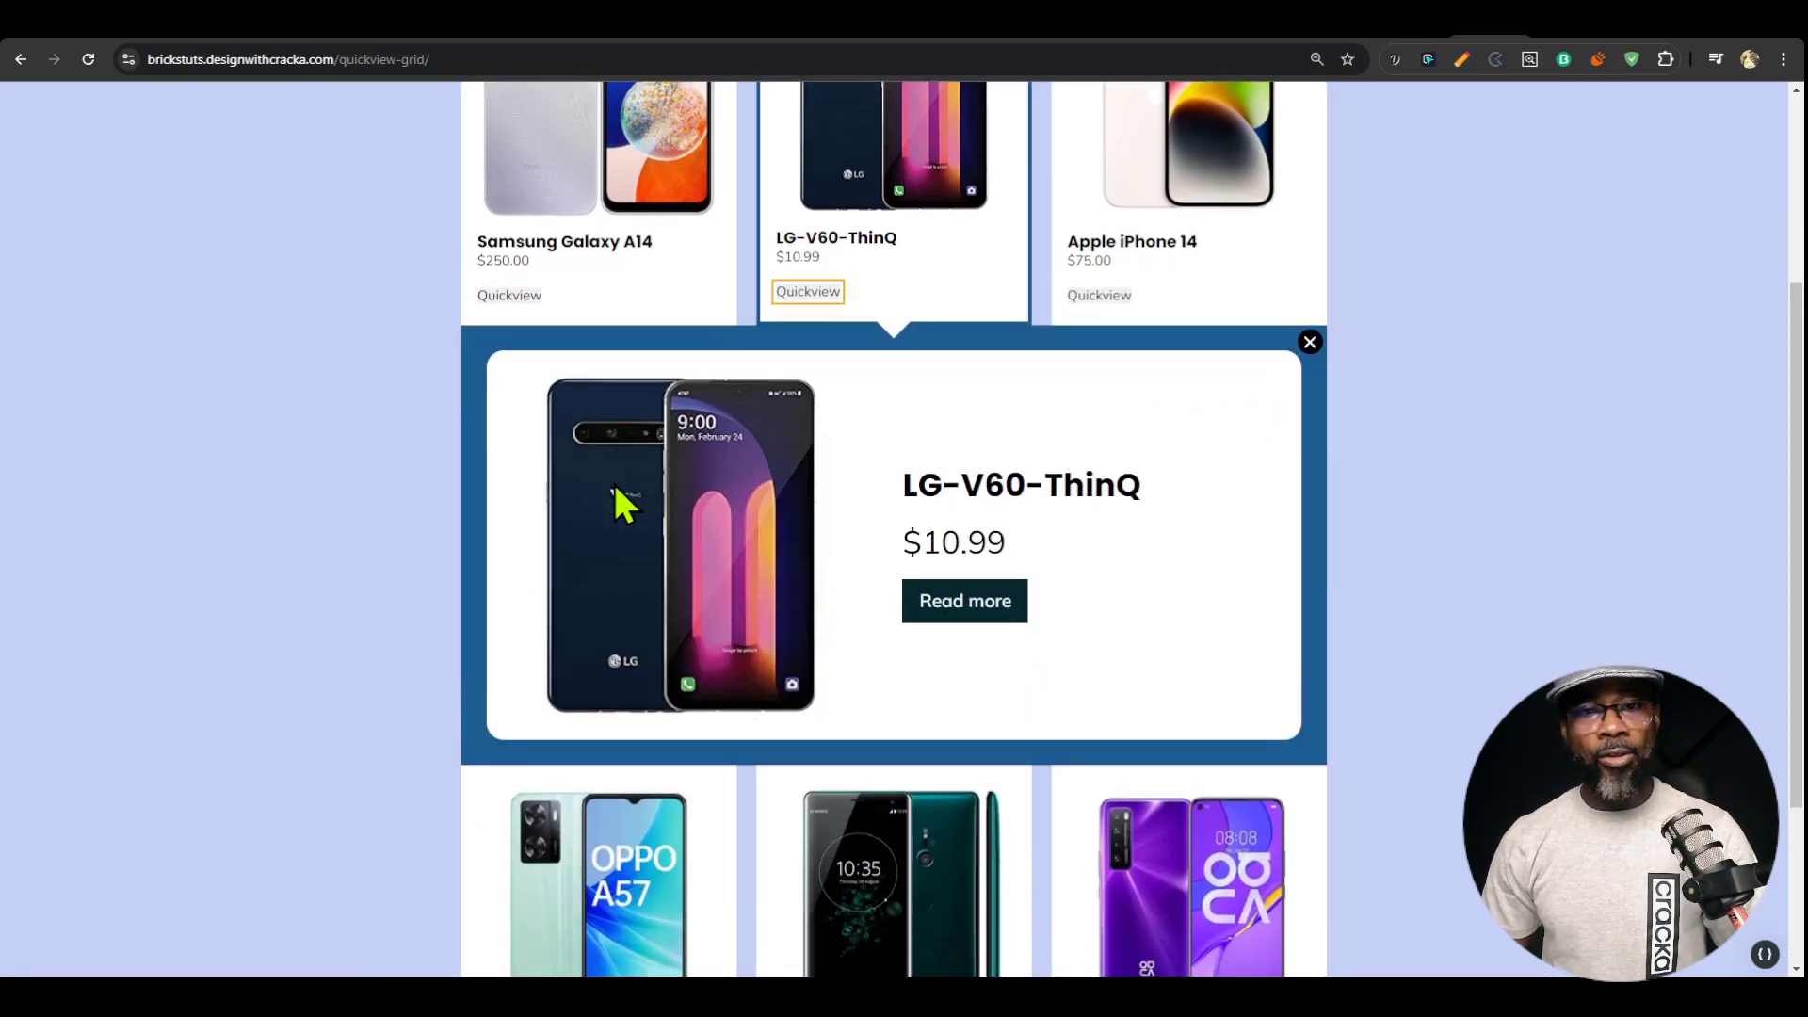
key(Return)
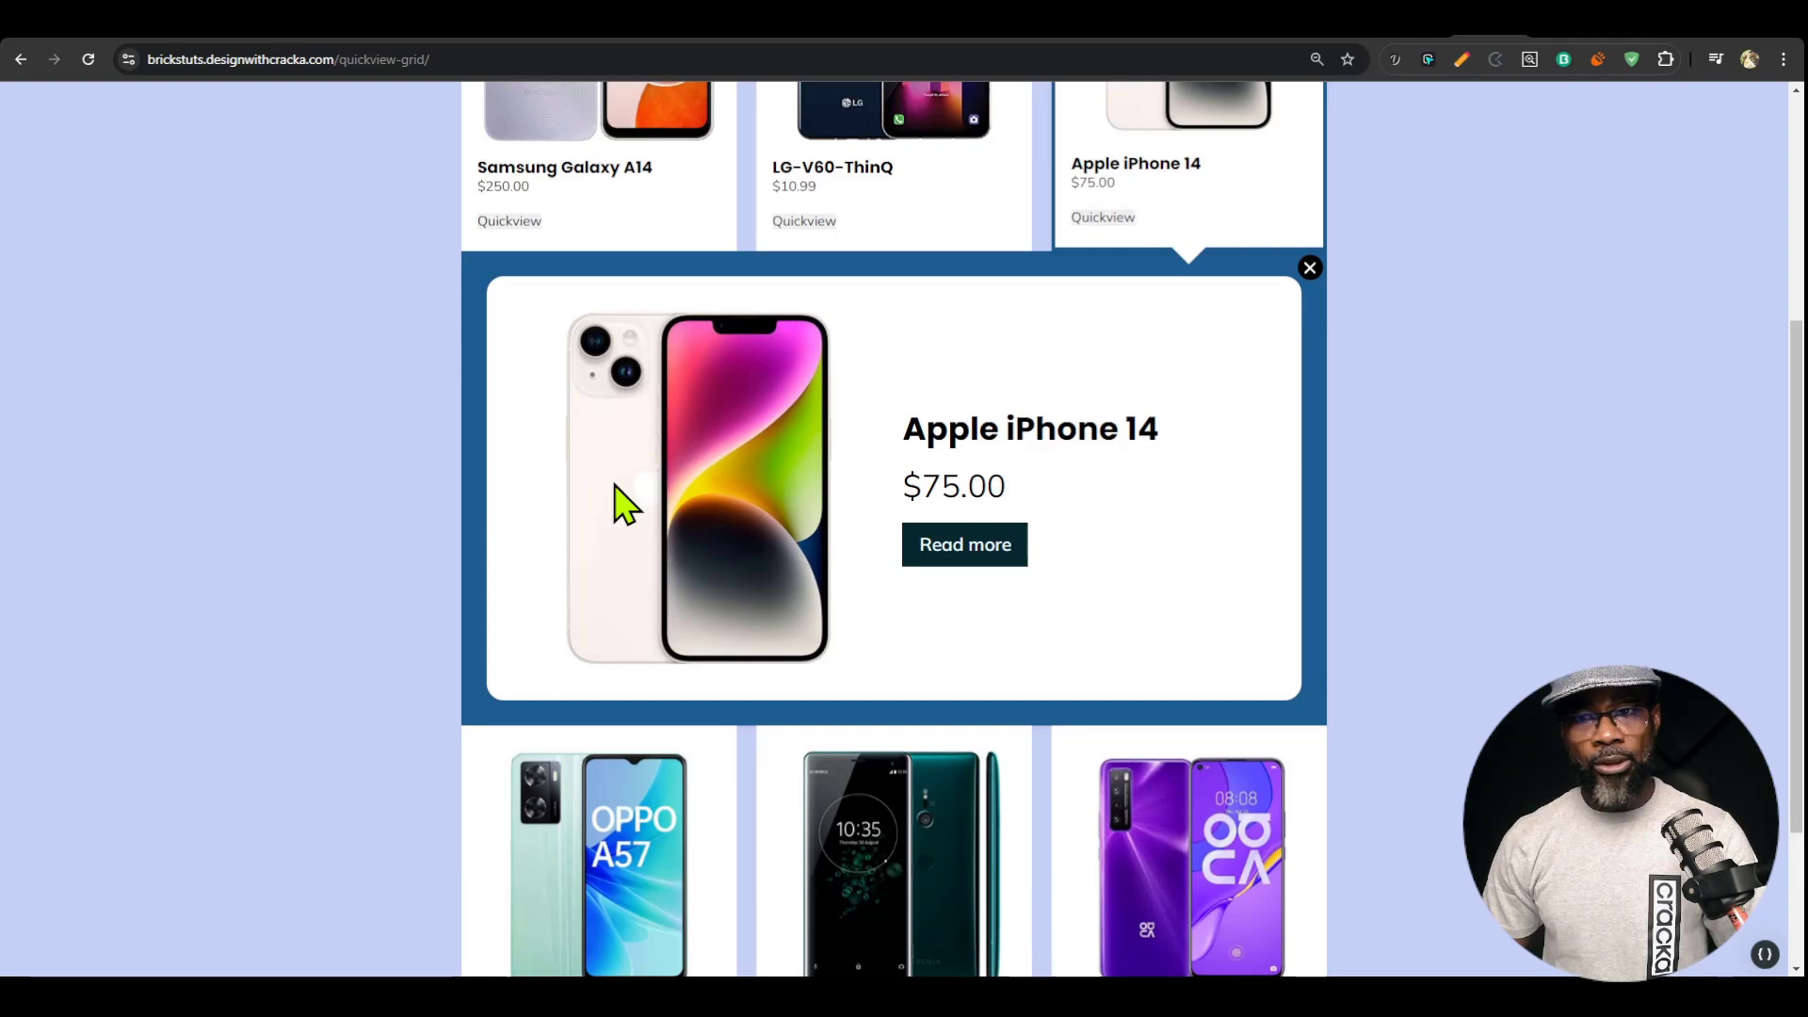
key(Tab)
key(Escape)
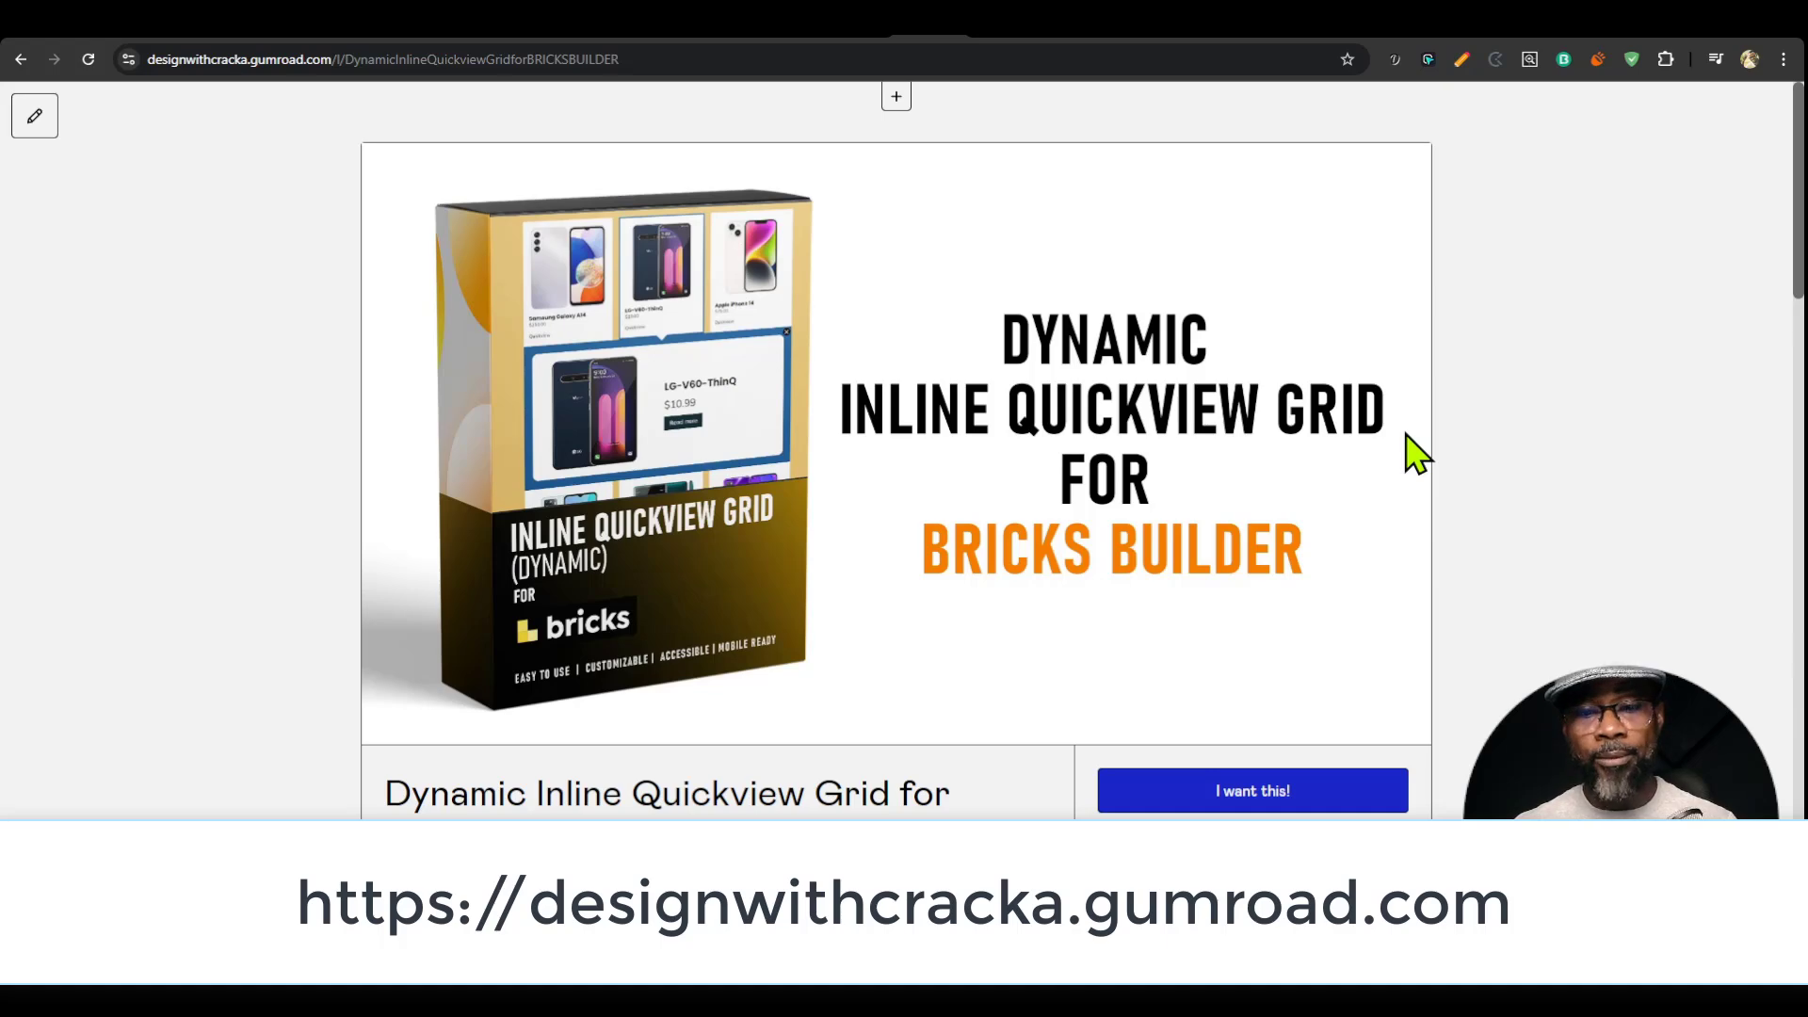
Scroll up and down through the page to review its content.
scroll(1417, 455, down, 5)
scroll(335, 468, down, 2)
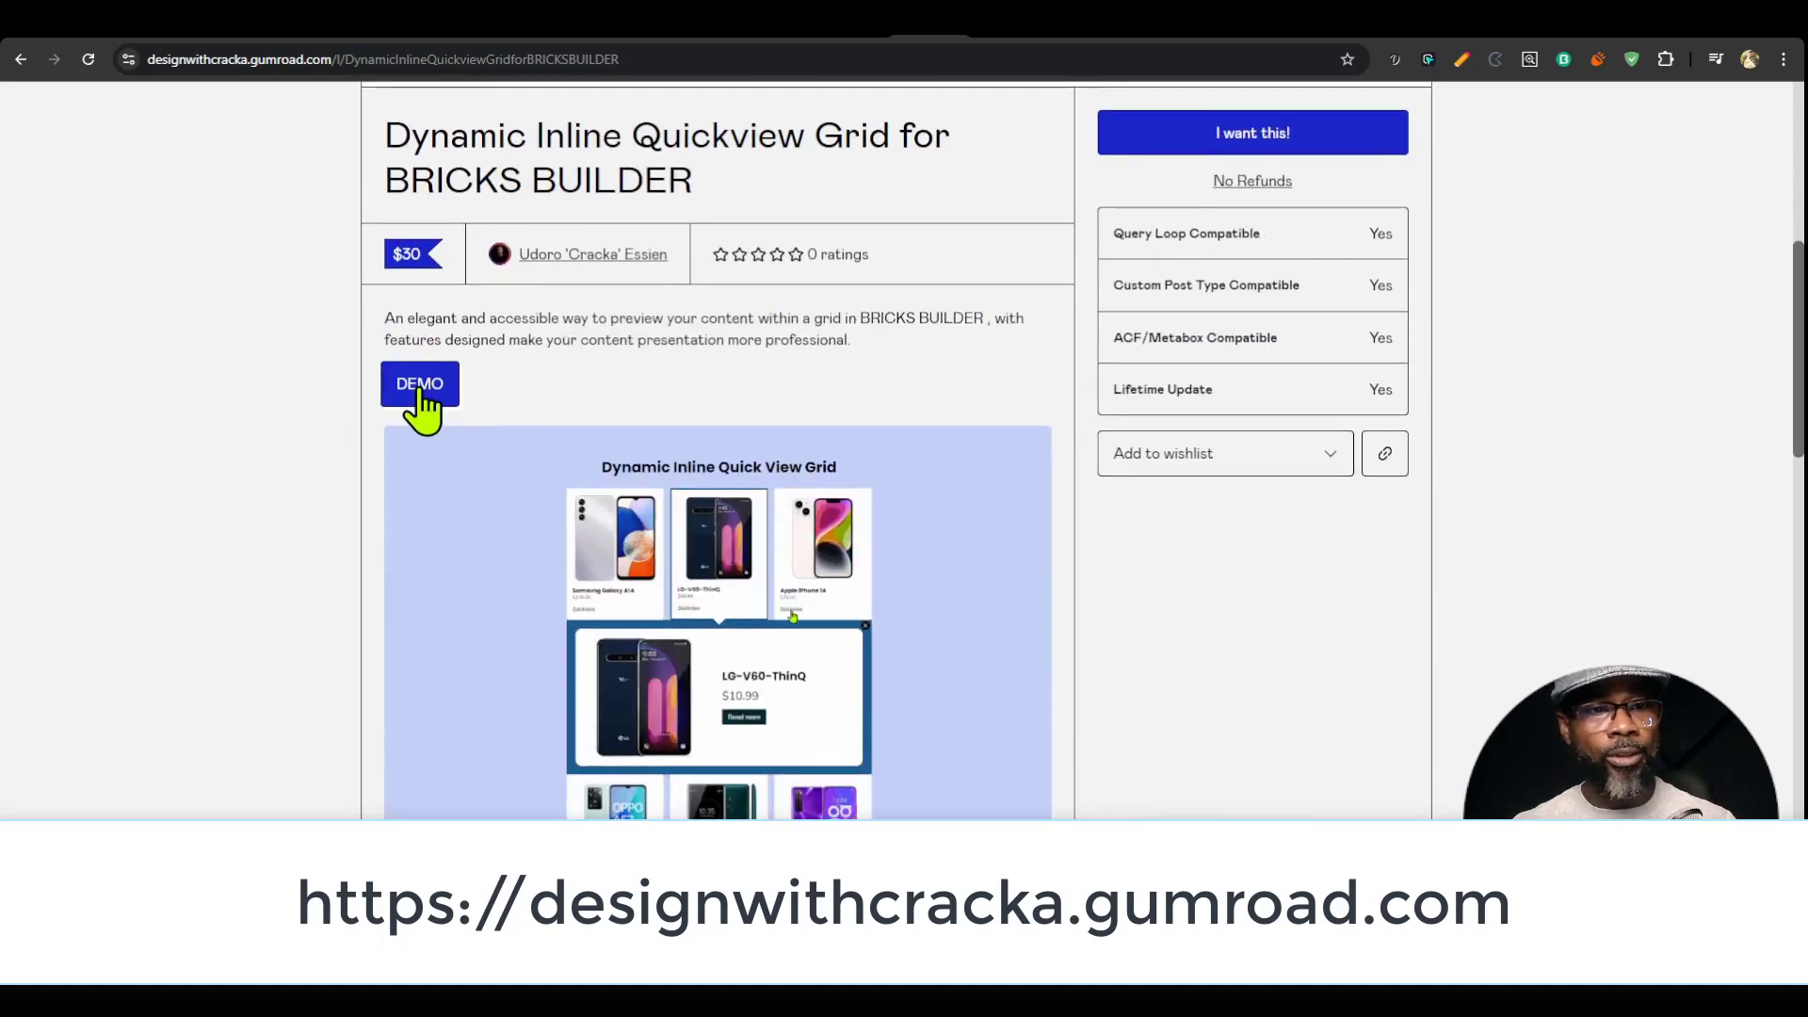
scroll(697, 535, down, 4)
scroll(758, 533, down, 10)
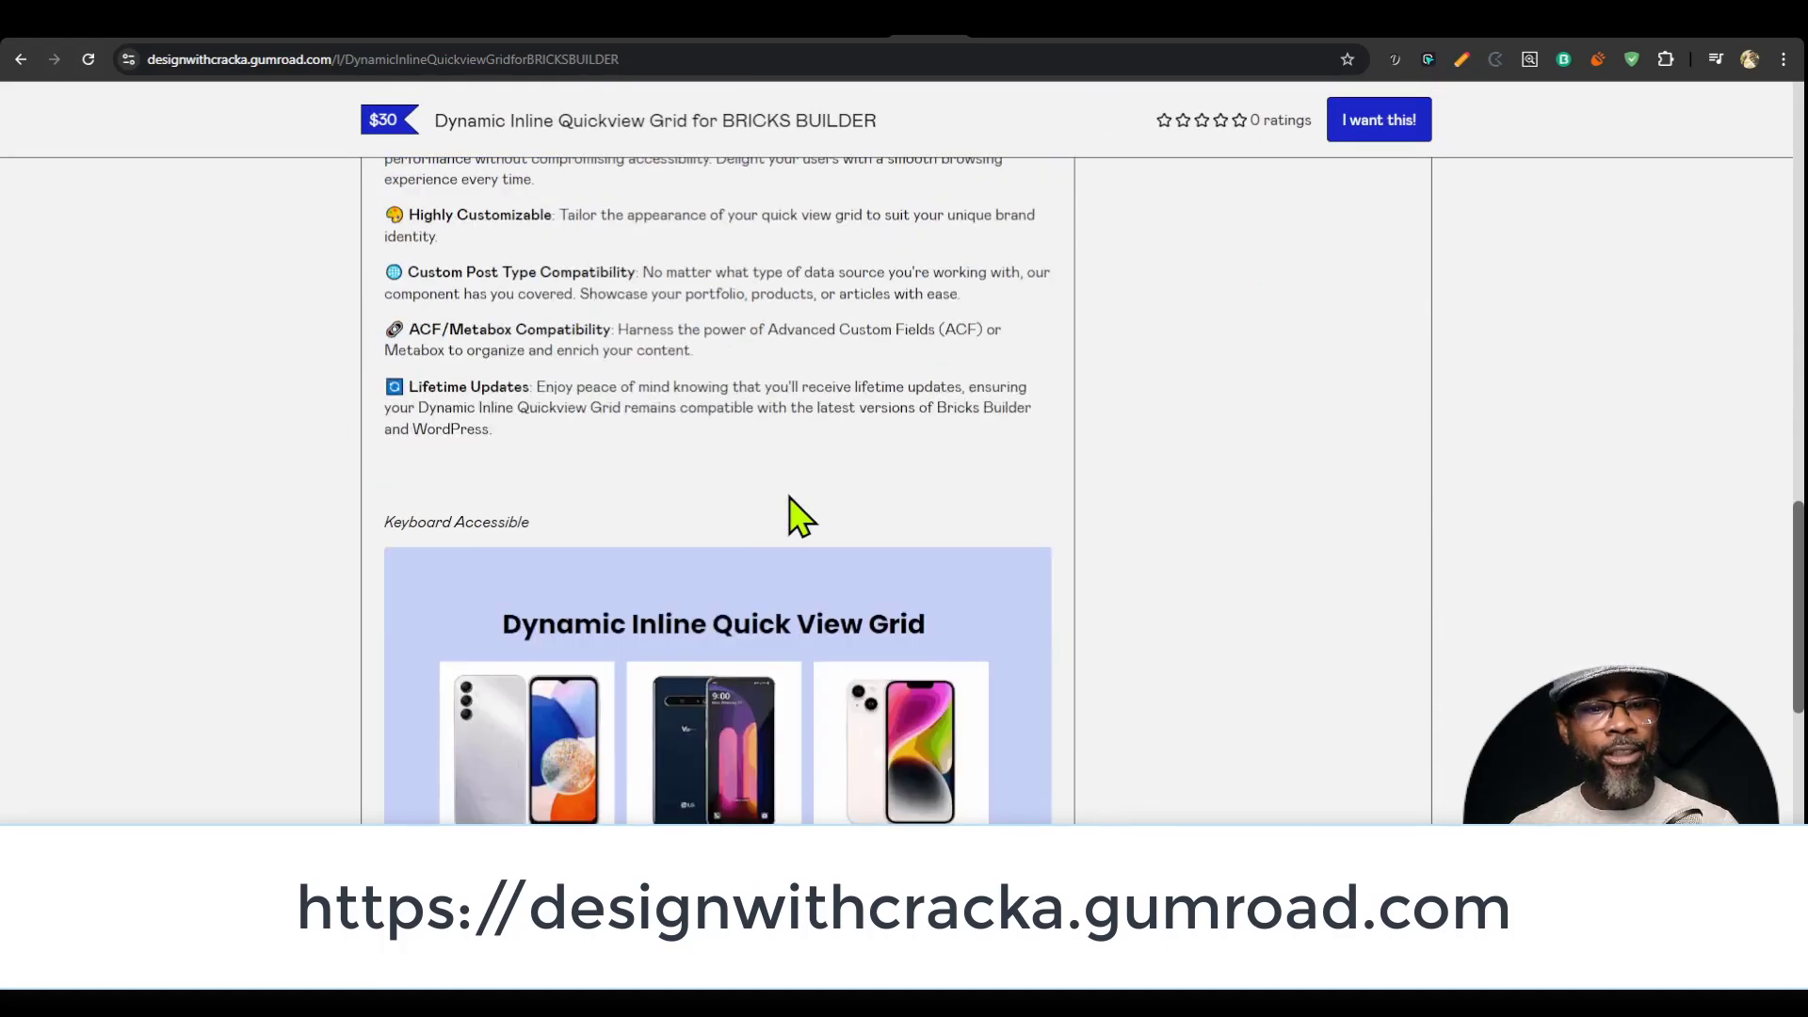
scroll(659, 442, up, 3)
scroll(794, 524, down, 4)
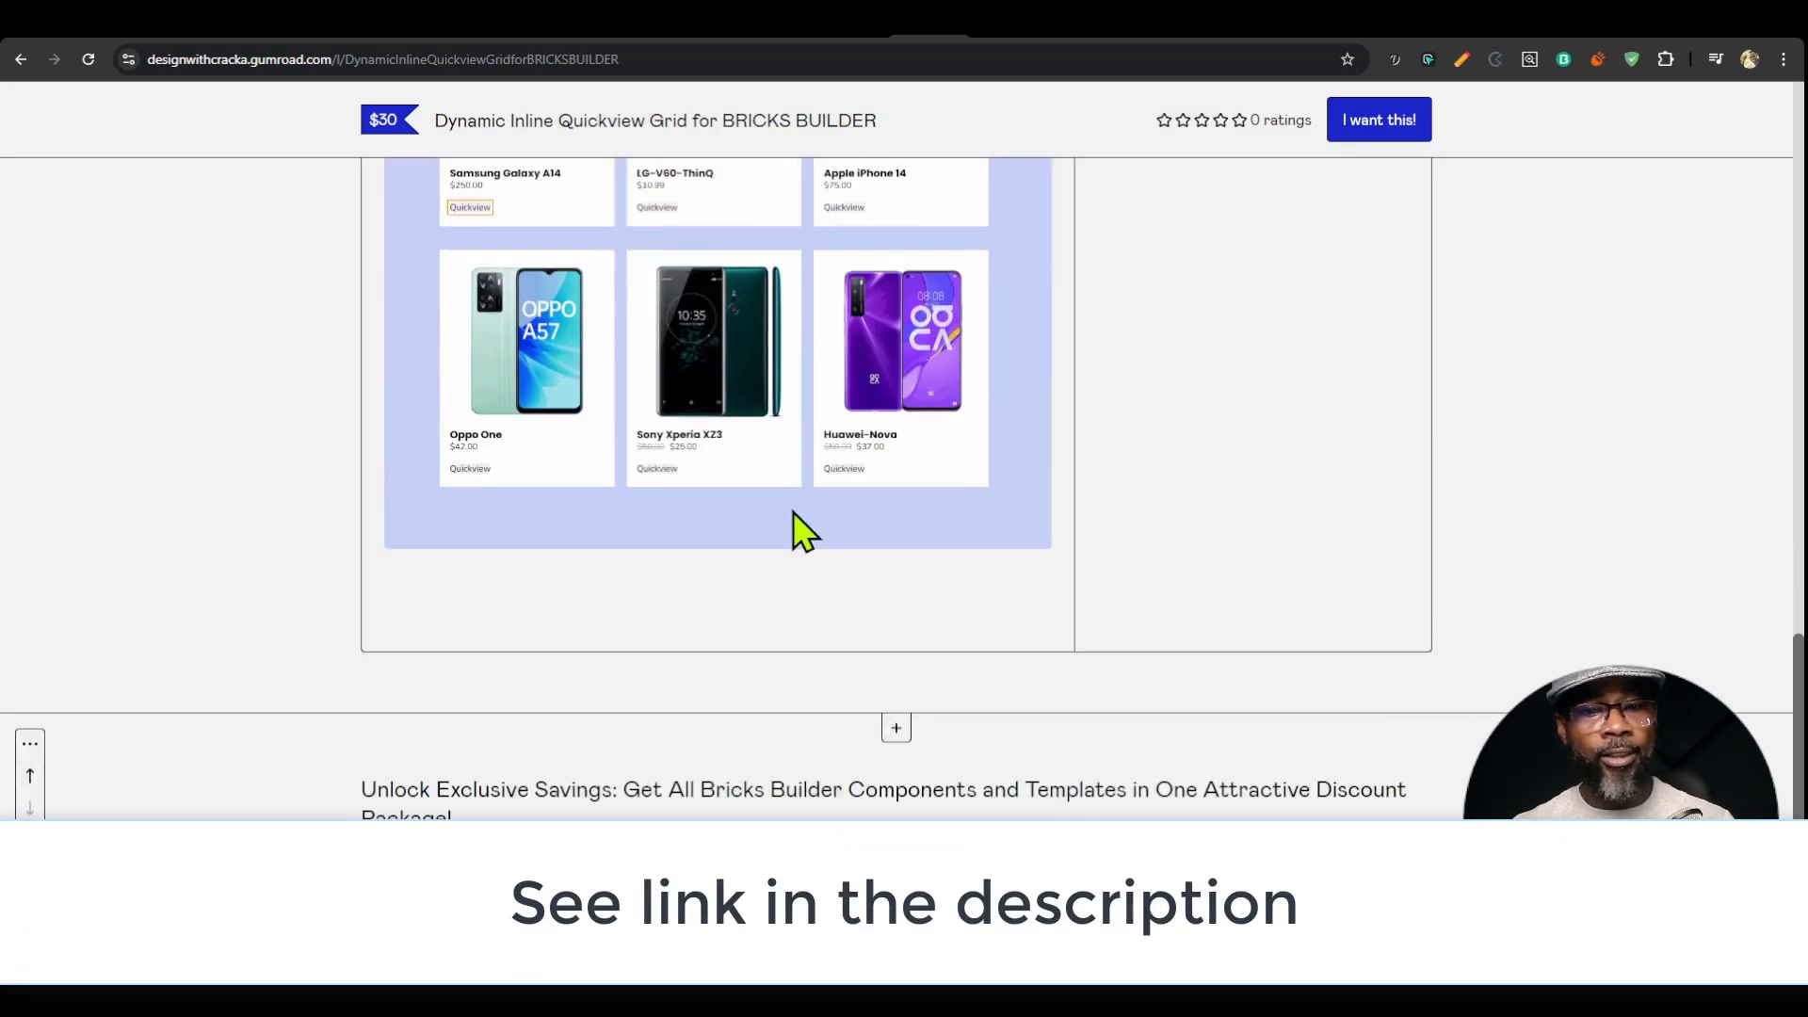
scroll(1142, 576, up, 4)
scroll(1142, 576, down, 8)
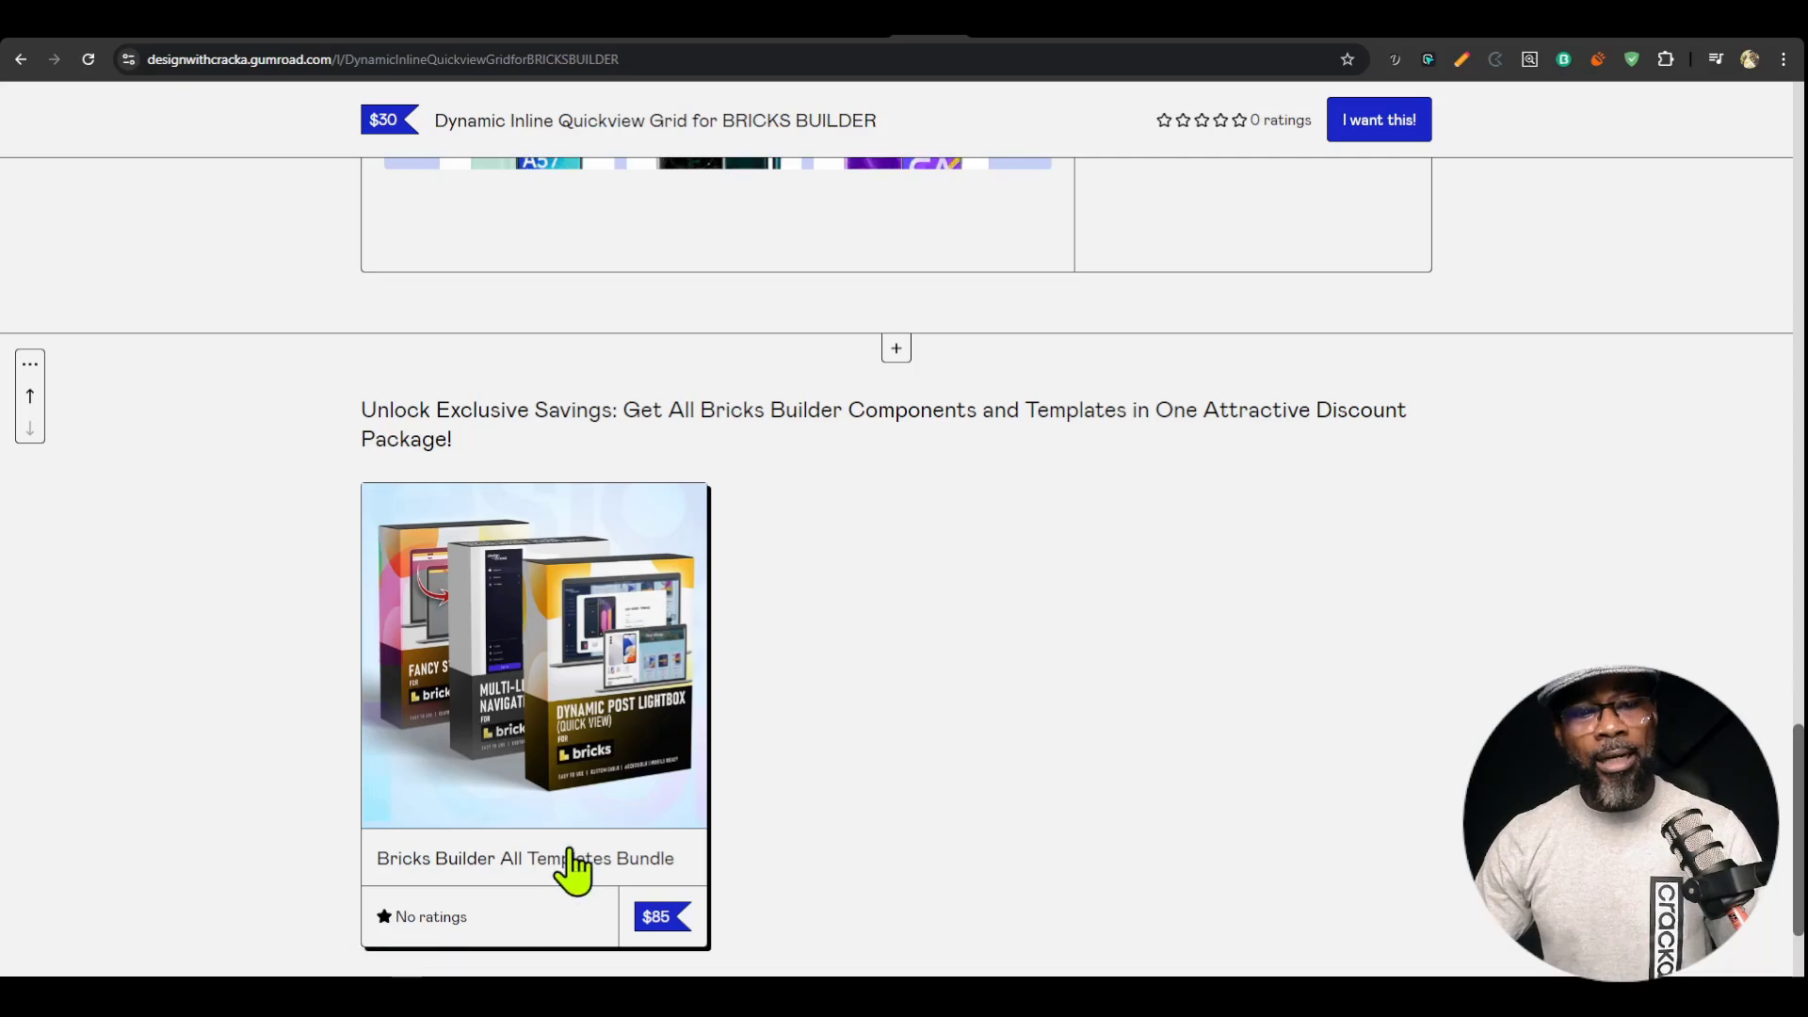
scroll(932, 739, up, 7)
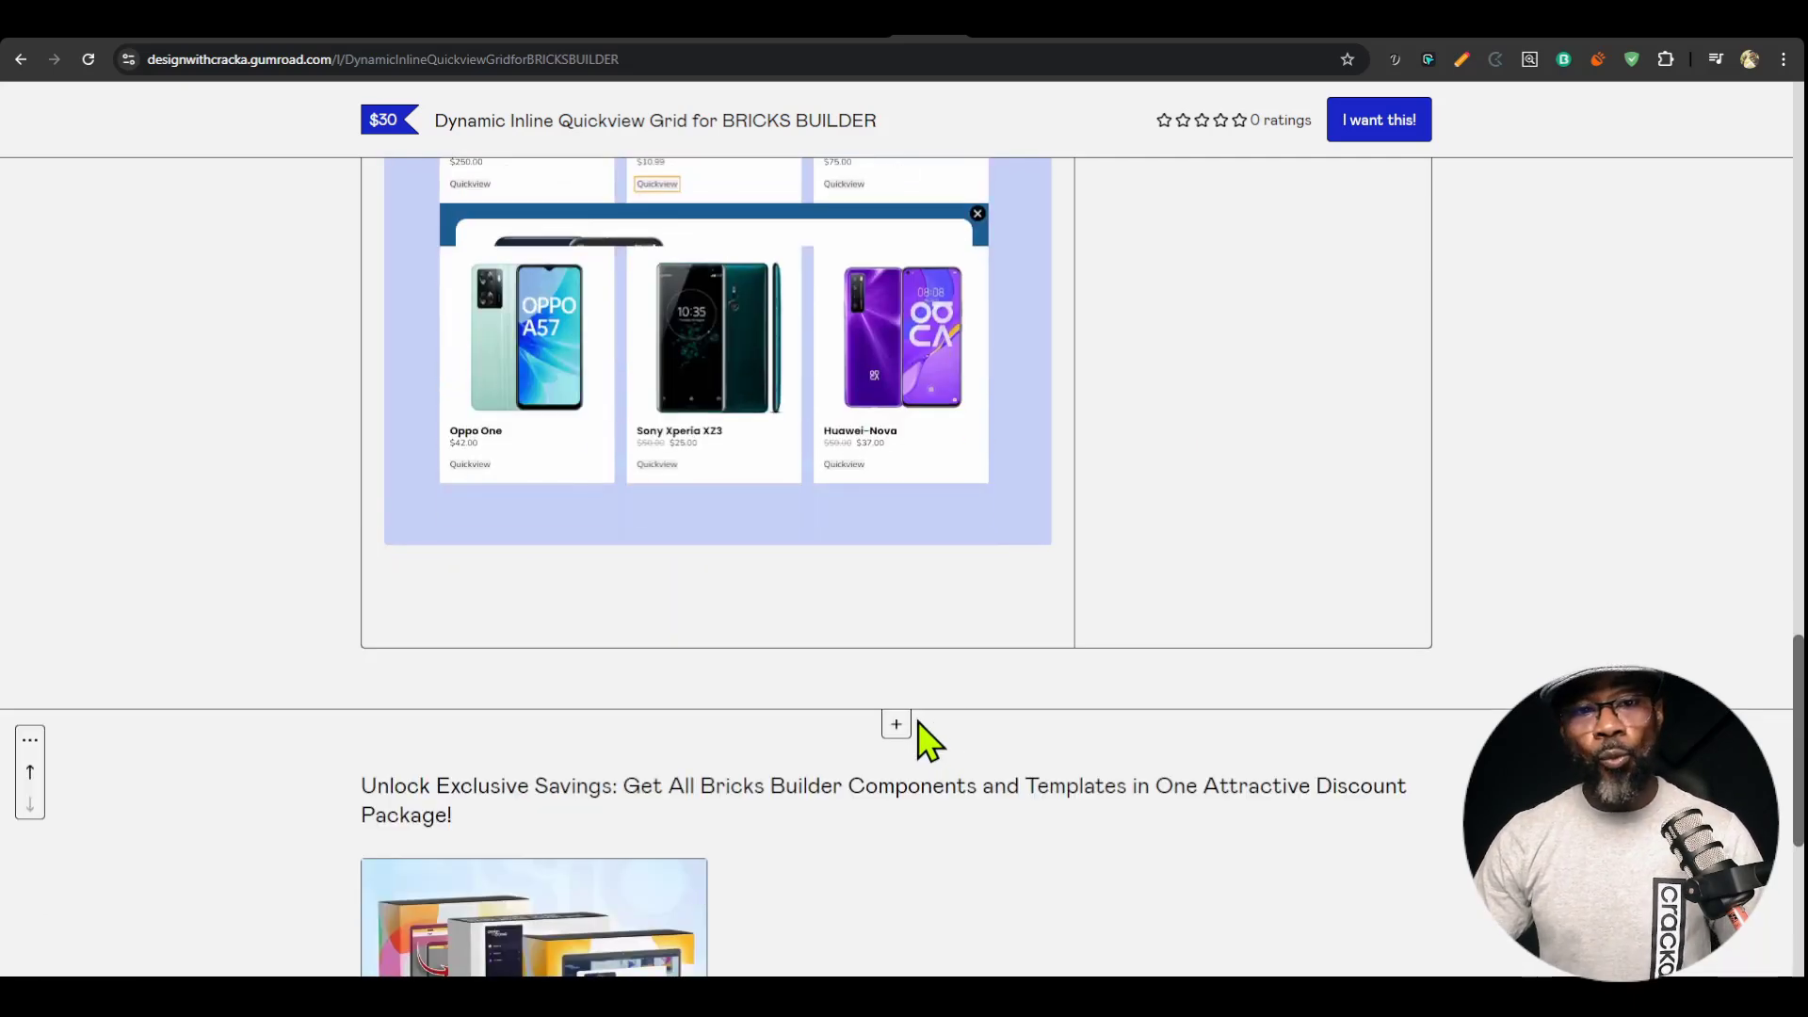
scroll(923, 734, up, 20)
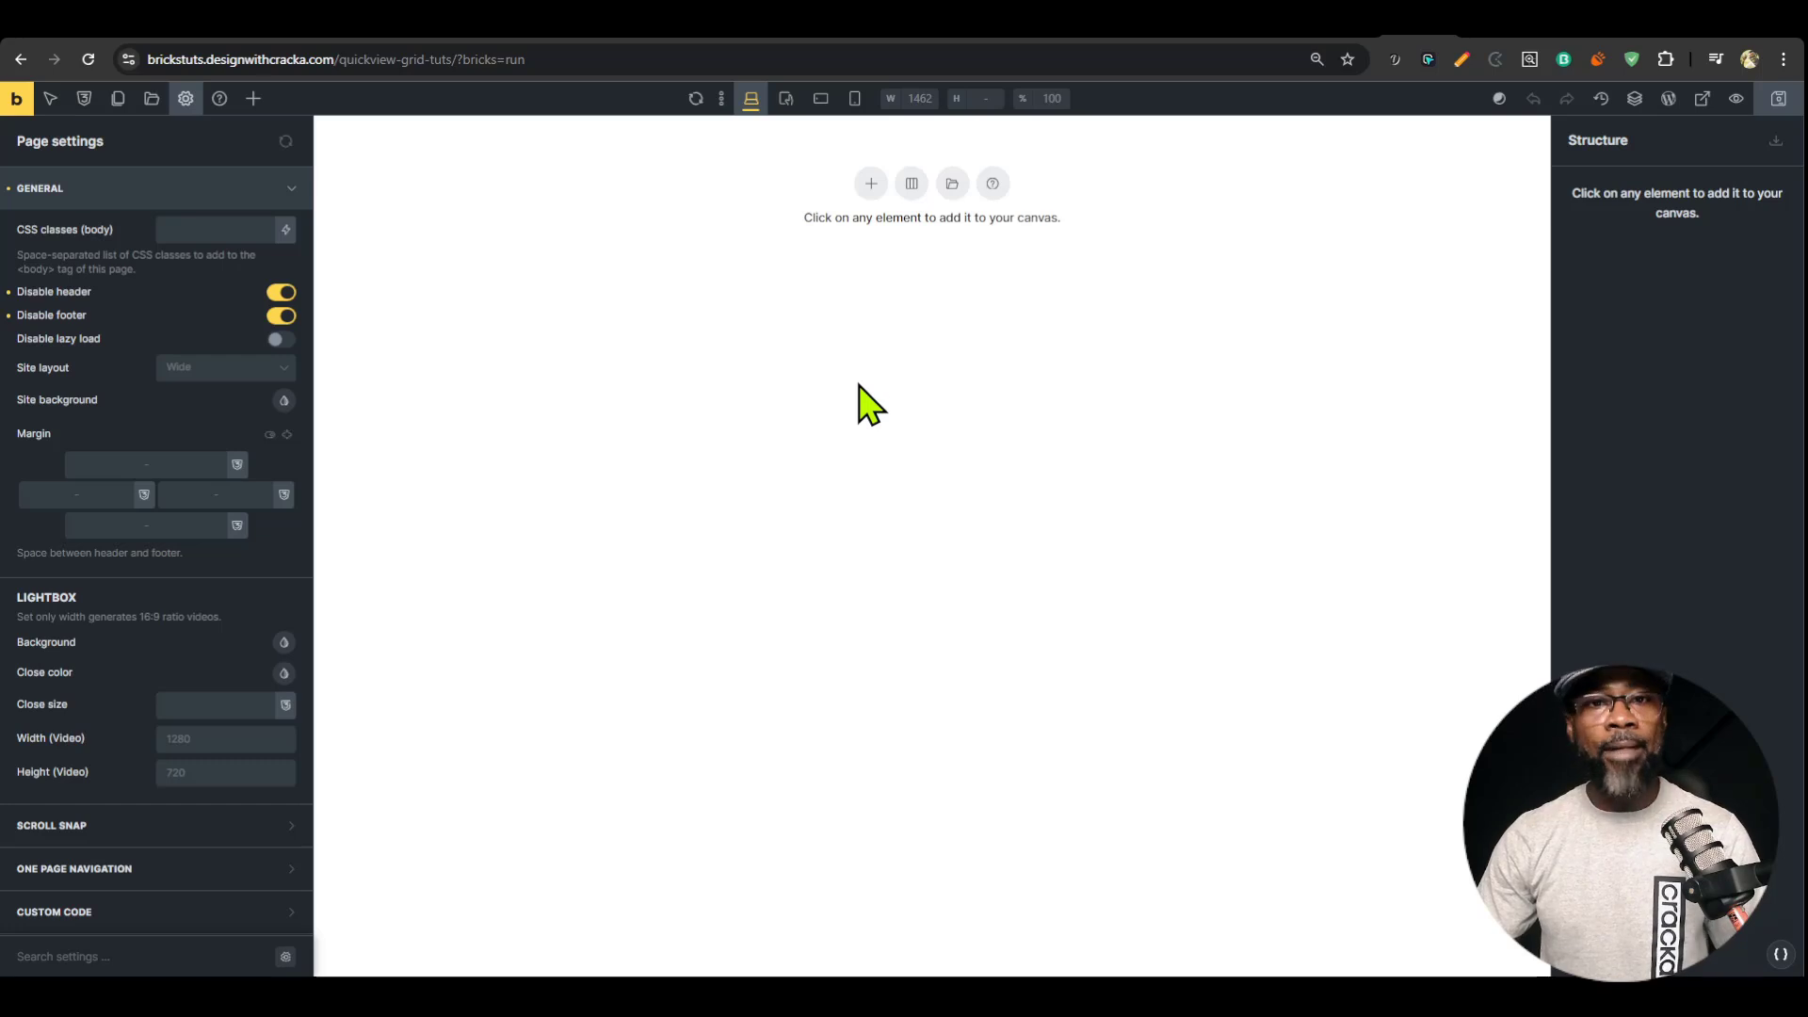
Download inline-quickview-grid-pro.json from Gumroad's Downloads folder and open it in a Chrome tab.
click(867, 43)
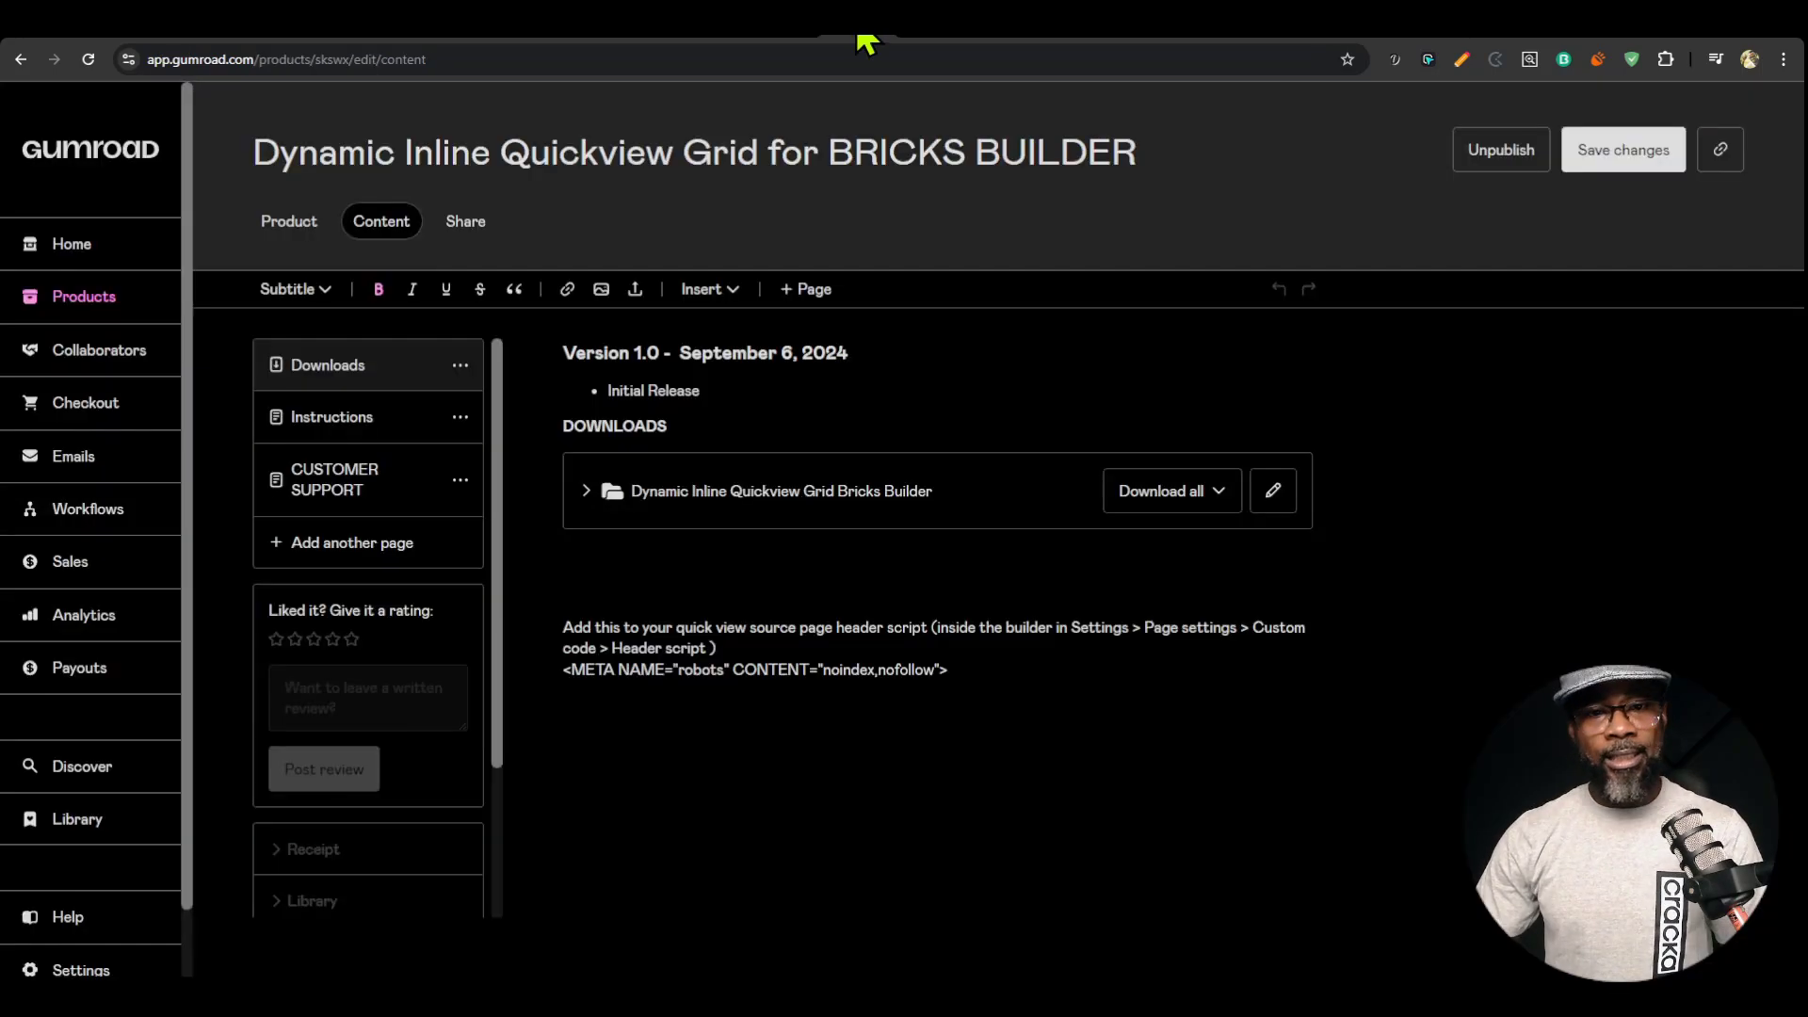
click(585, 493)
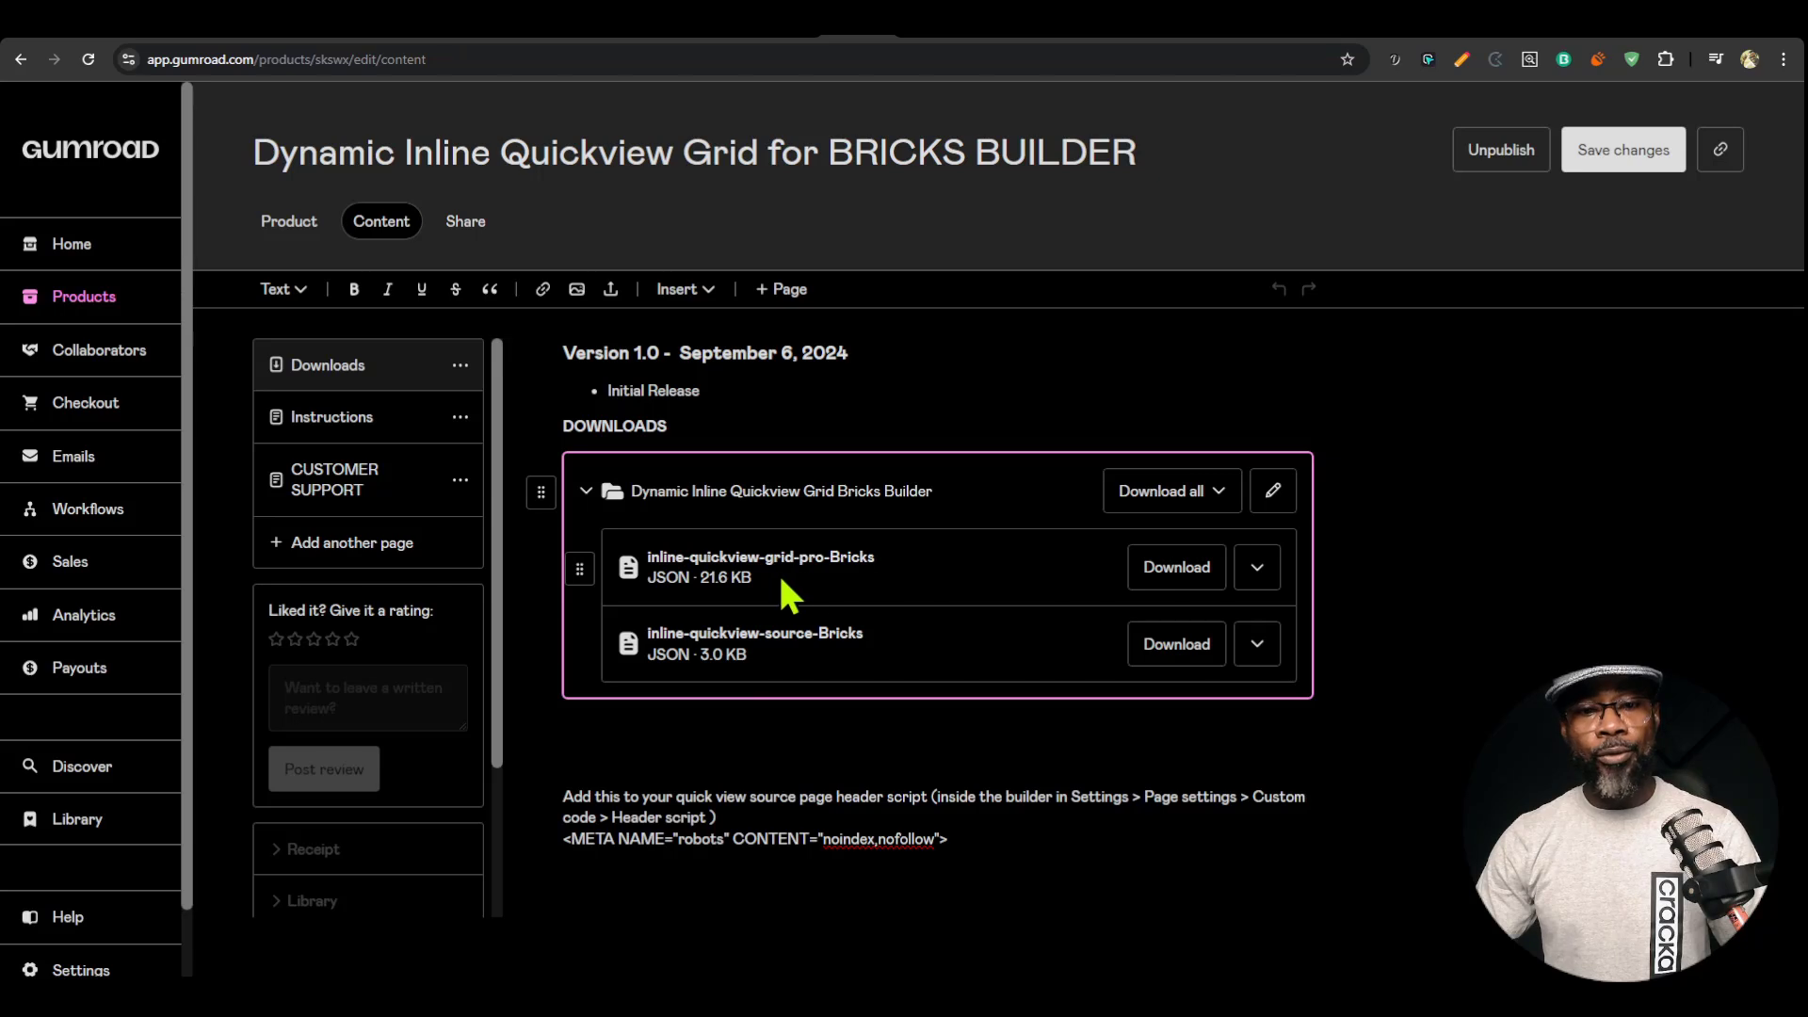
click(1167, 570)
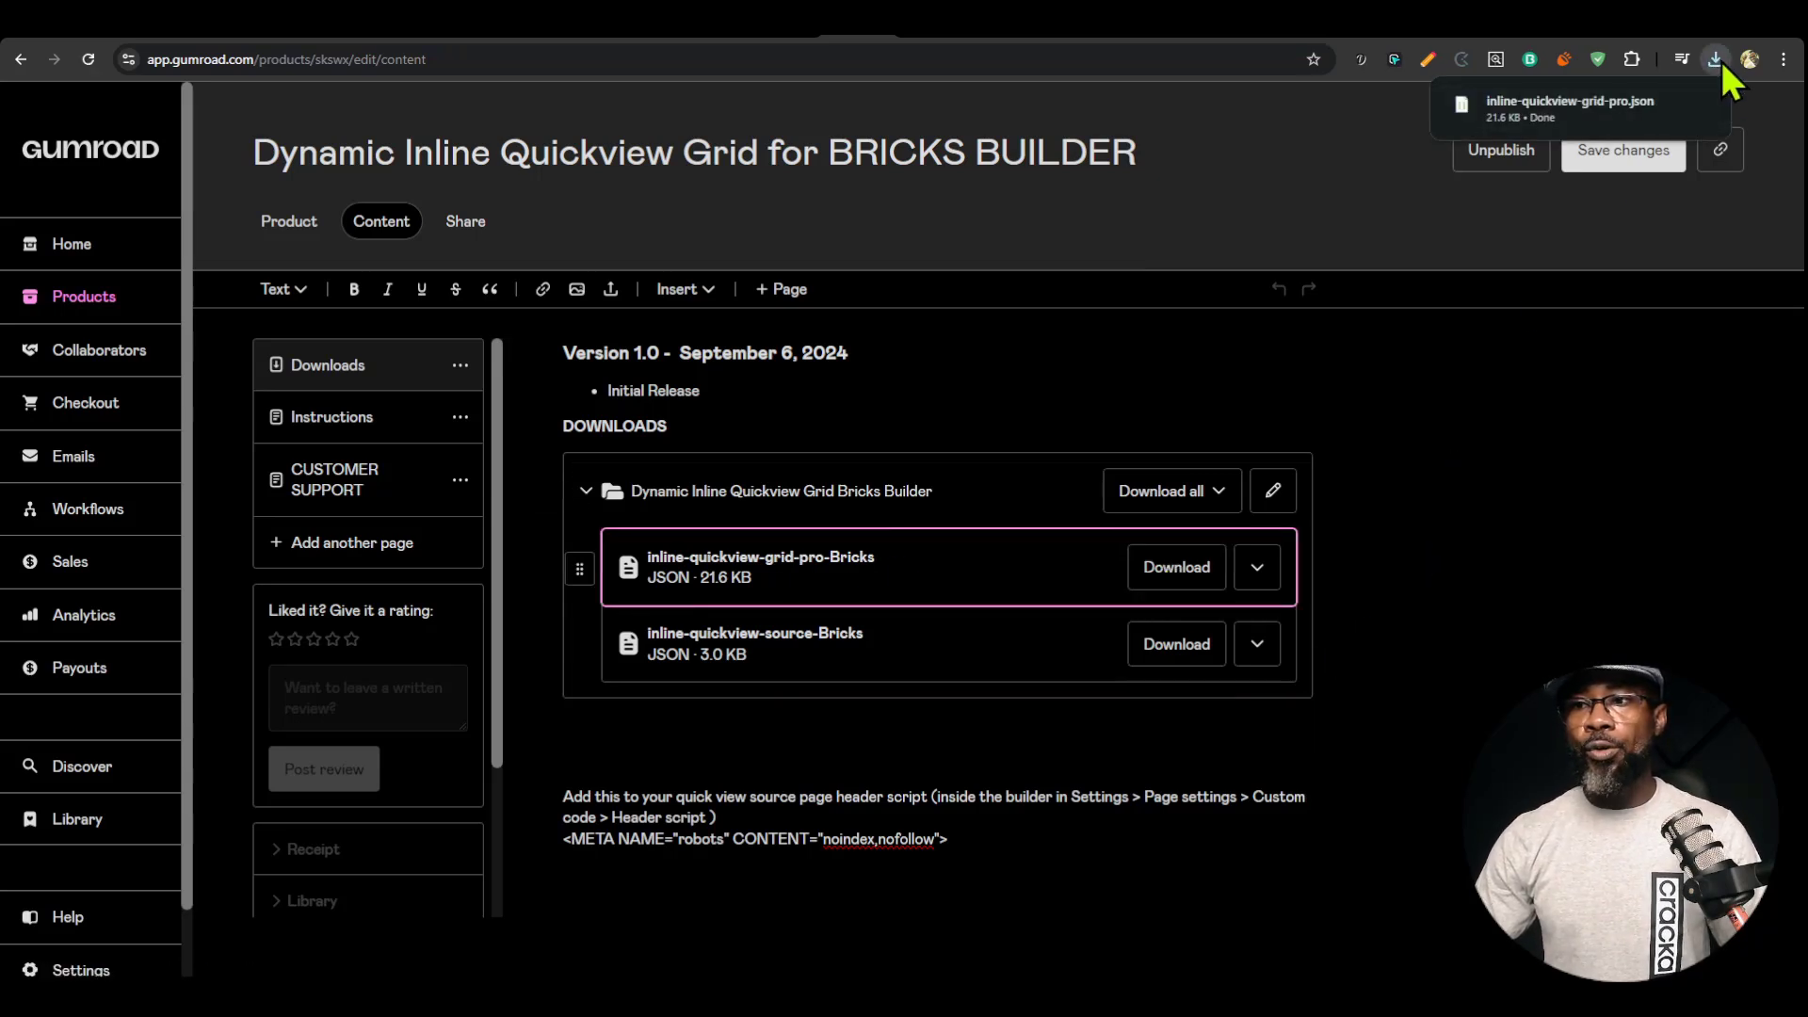
click(1713, 66)
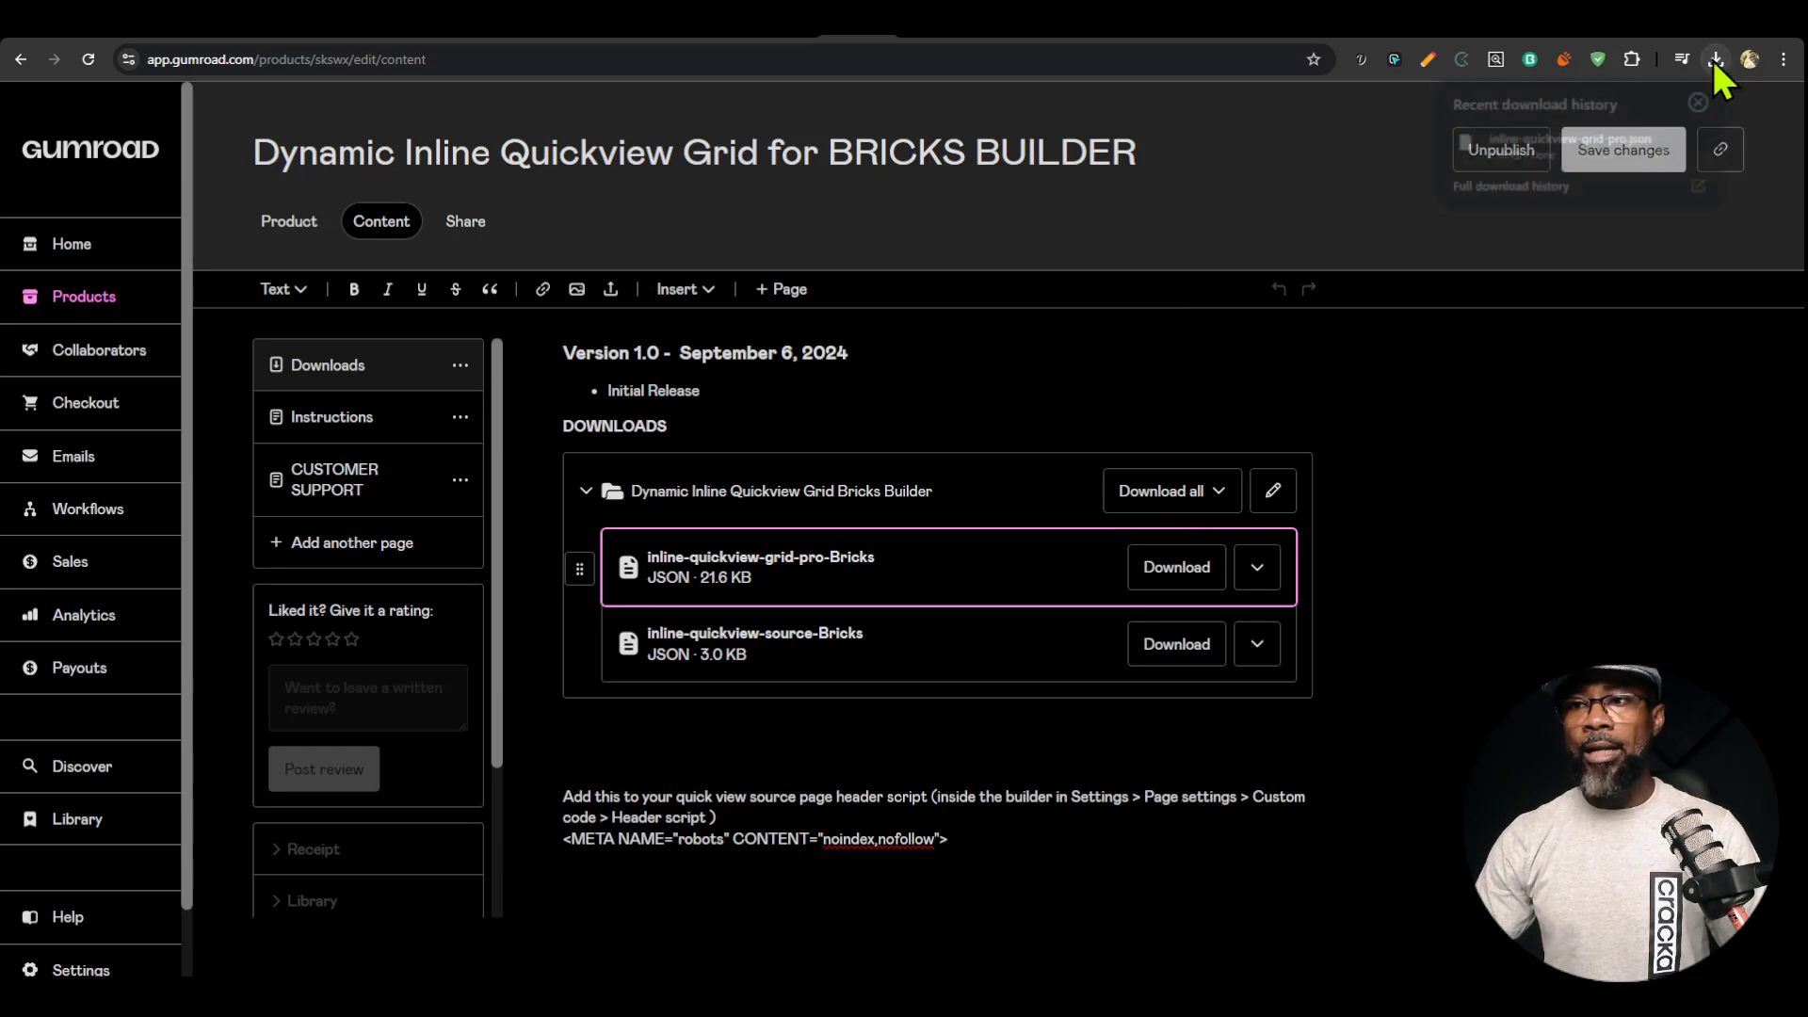
drag(1554, 138, 1664, 43)
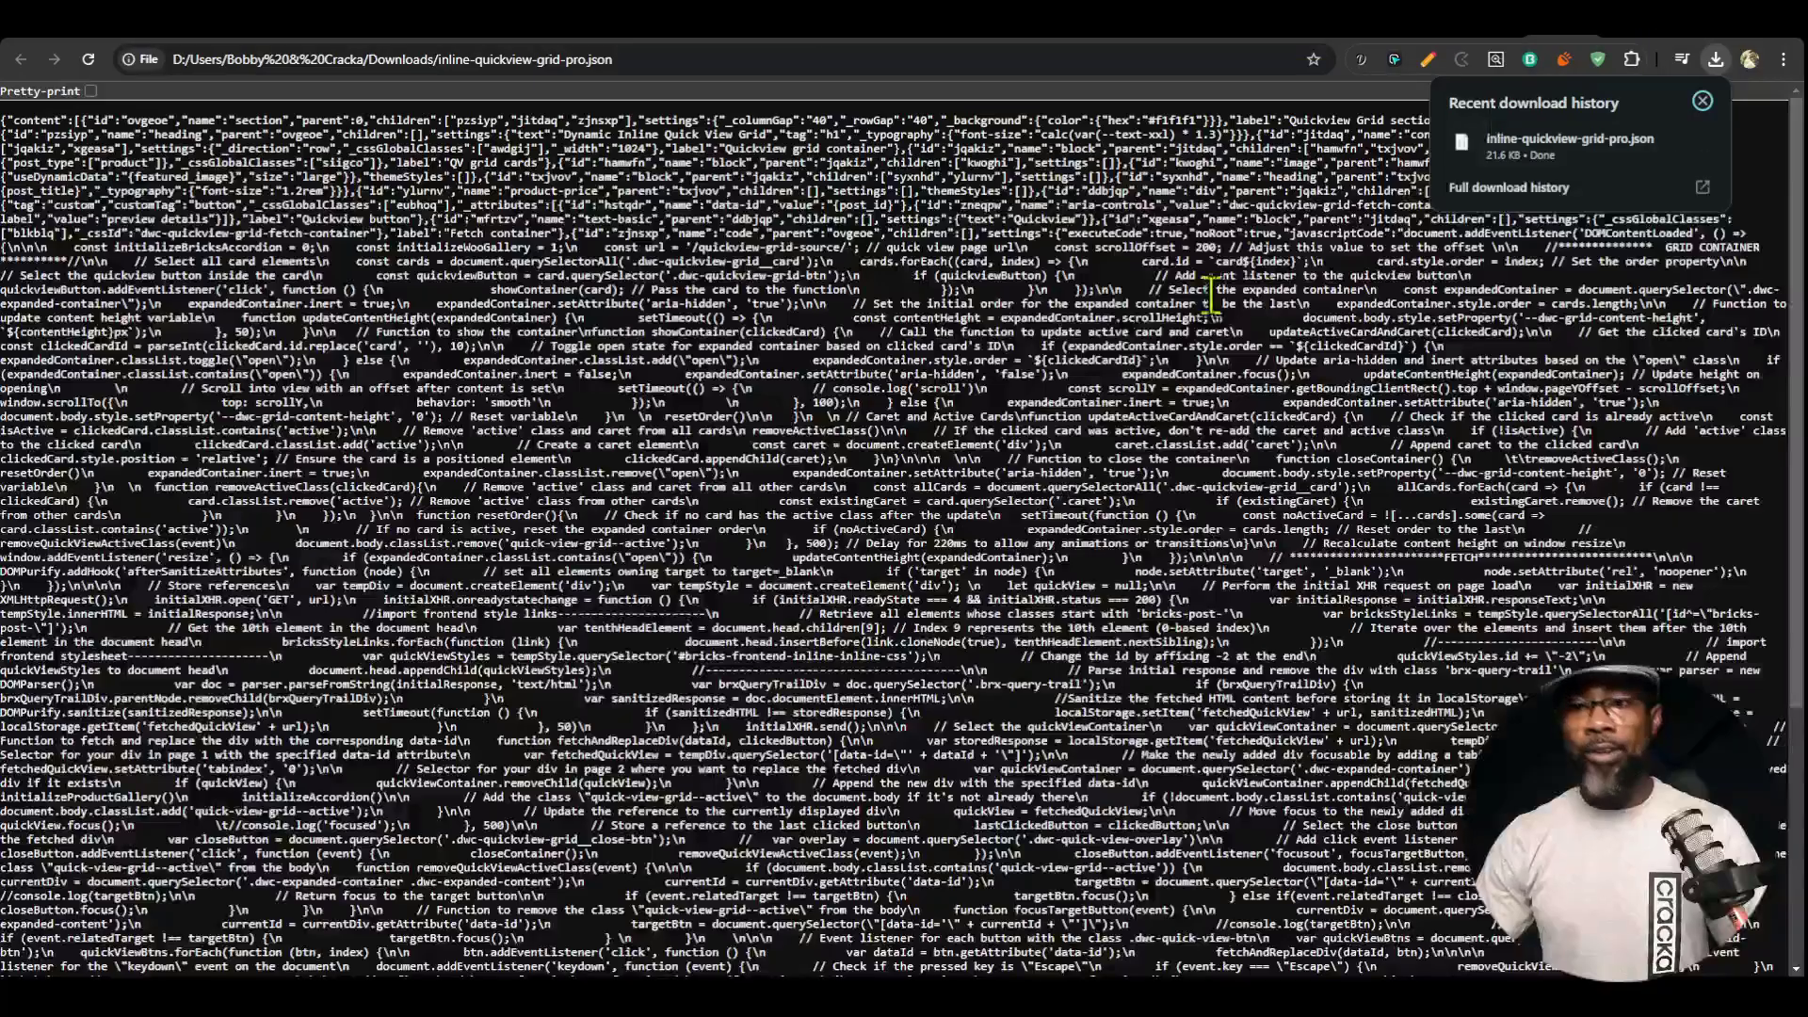
Select all the grid JSON and paste the Quickview Grid section into the empty Bricks page.
key(ctrl+a)
click(1481, 36)
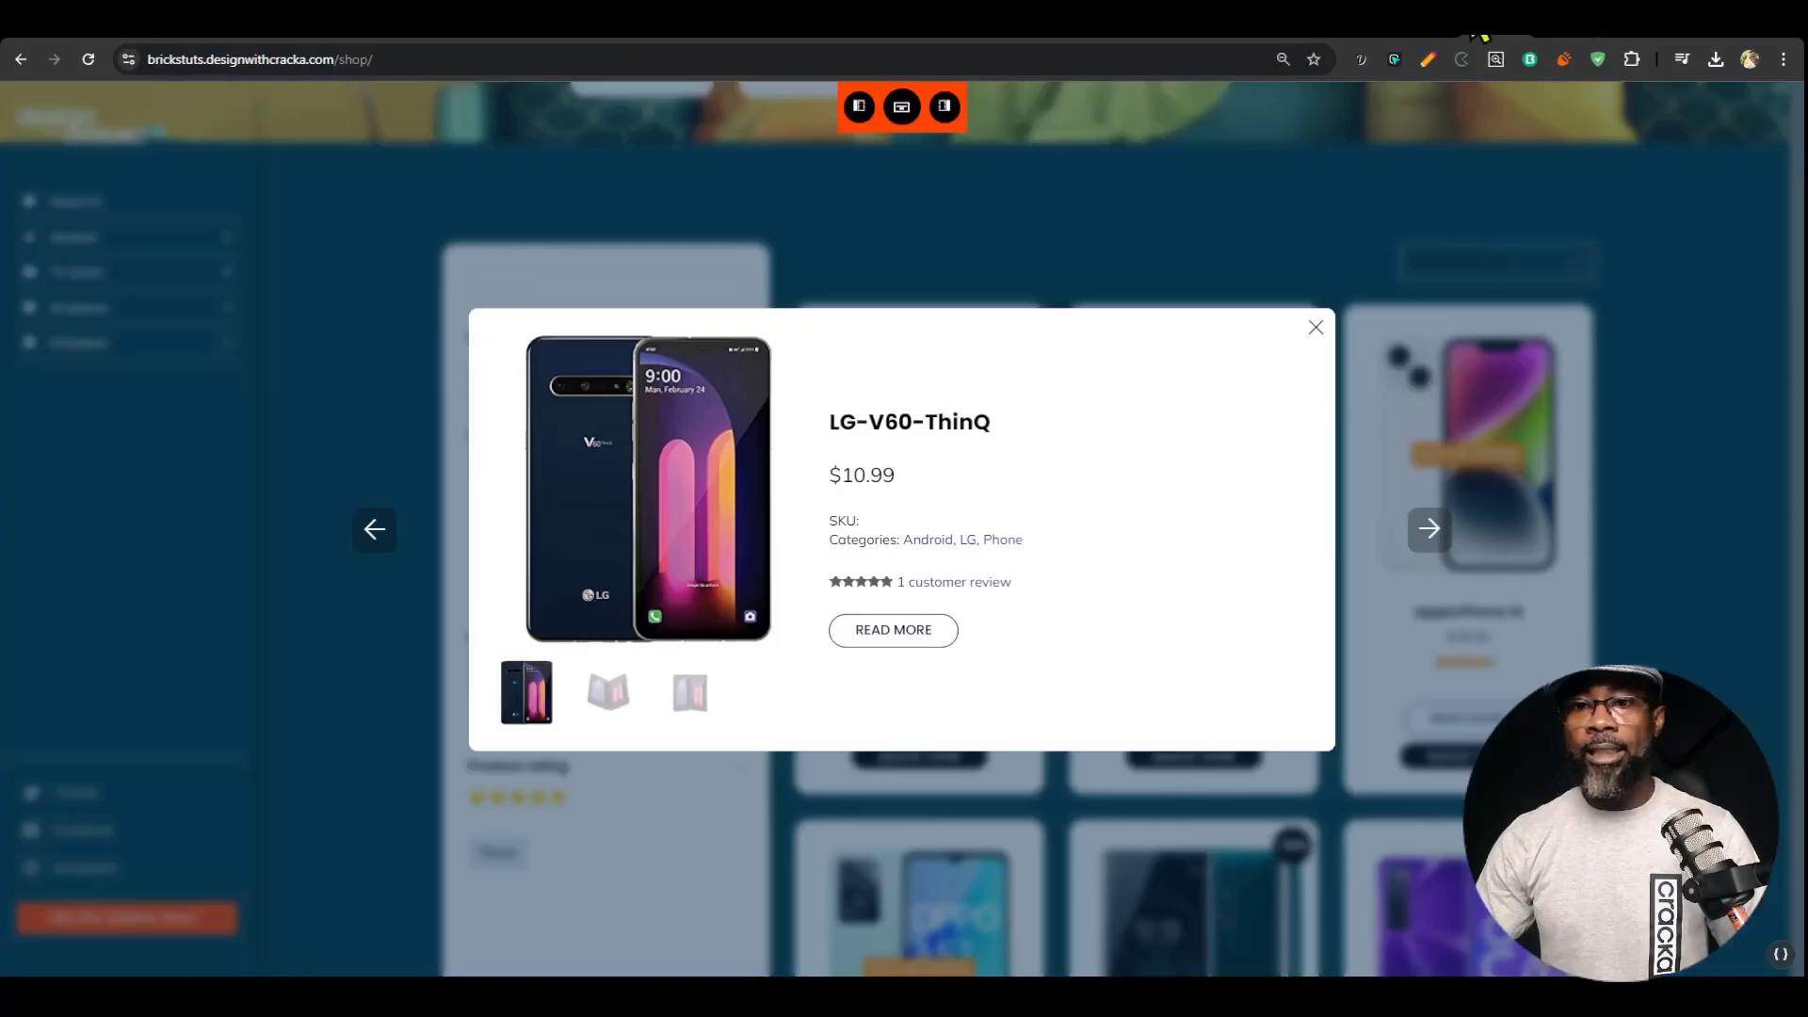
click(1450, 38)
click(1397, 38)
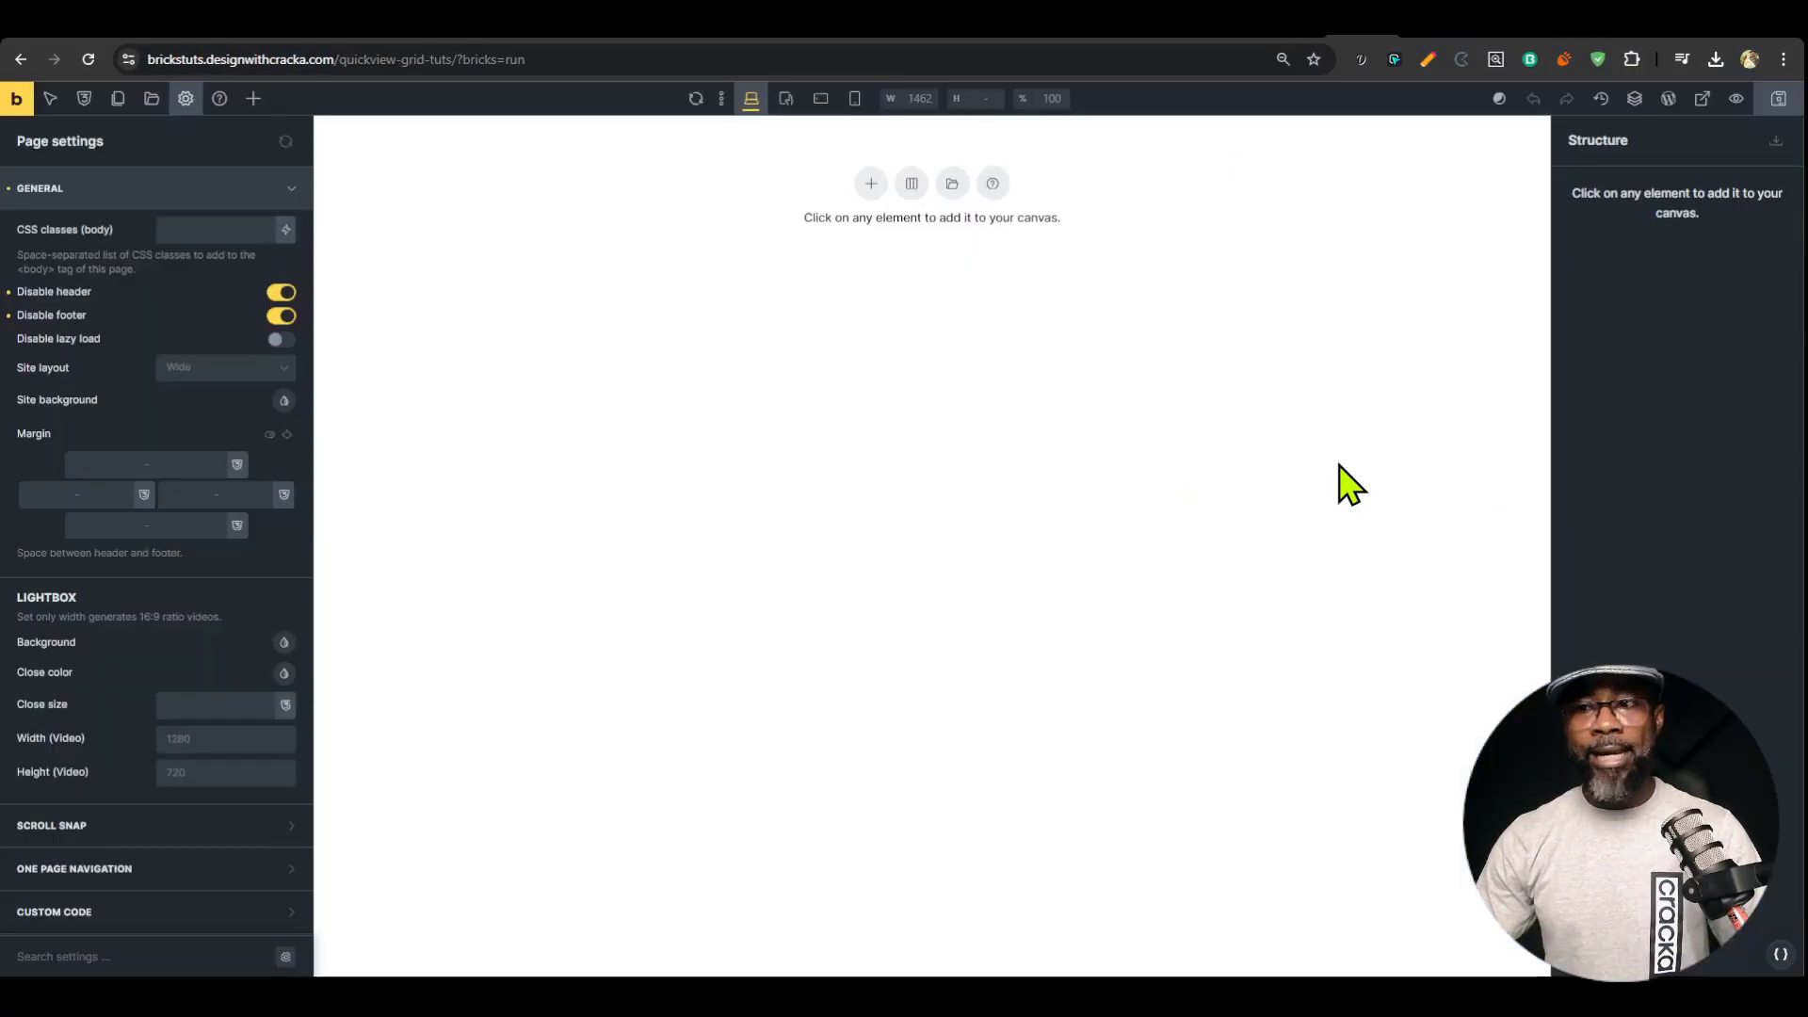
key(ctrl+v)
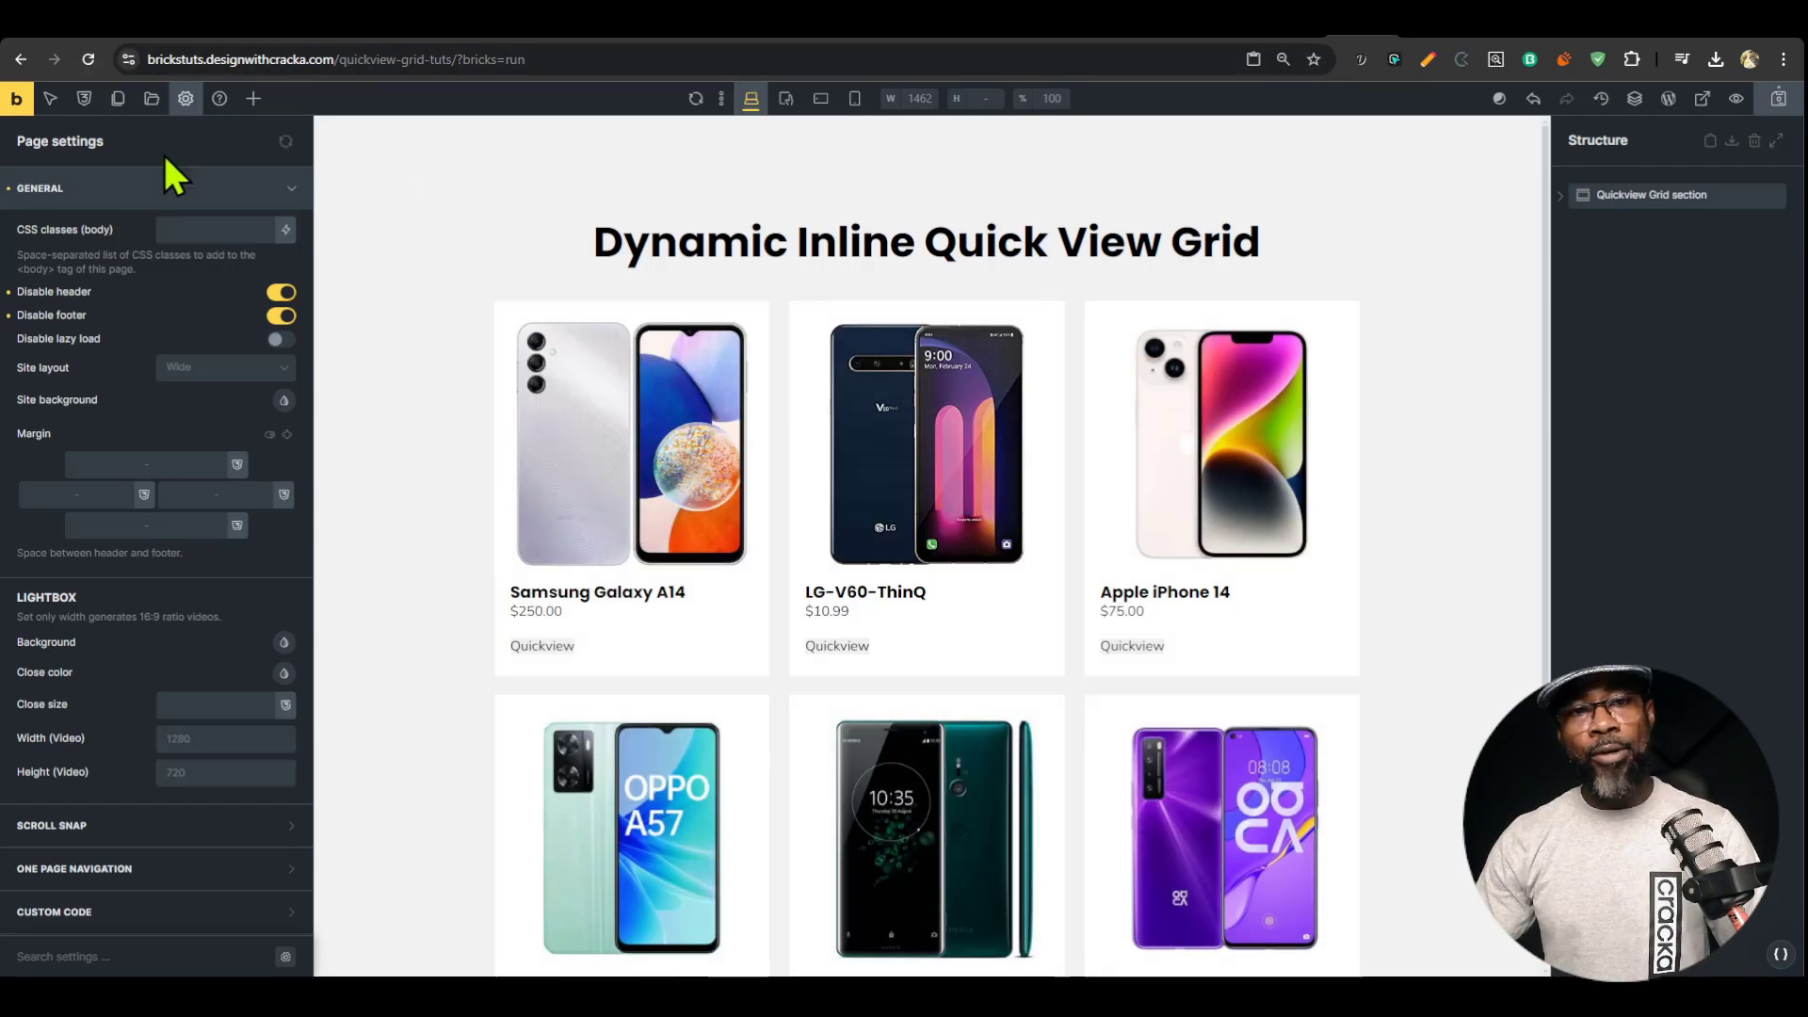
Inspect the pasted Quickview Grid section and its Quickview fetch code element.
scroll(1001, 626, down, 3)
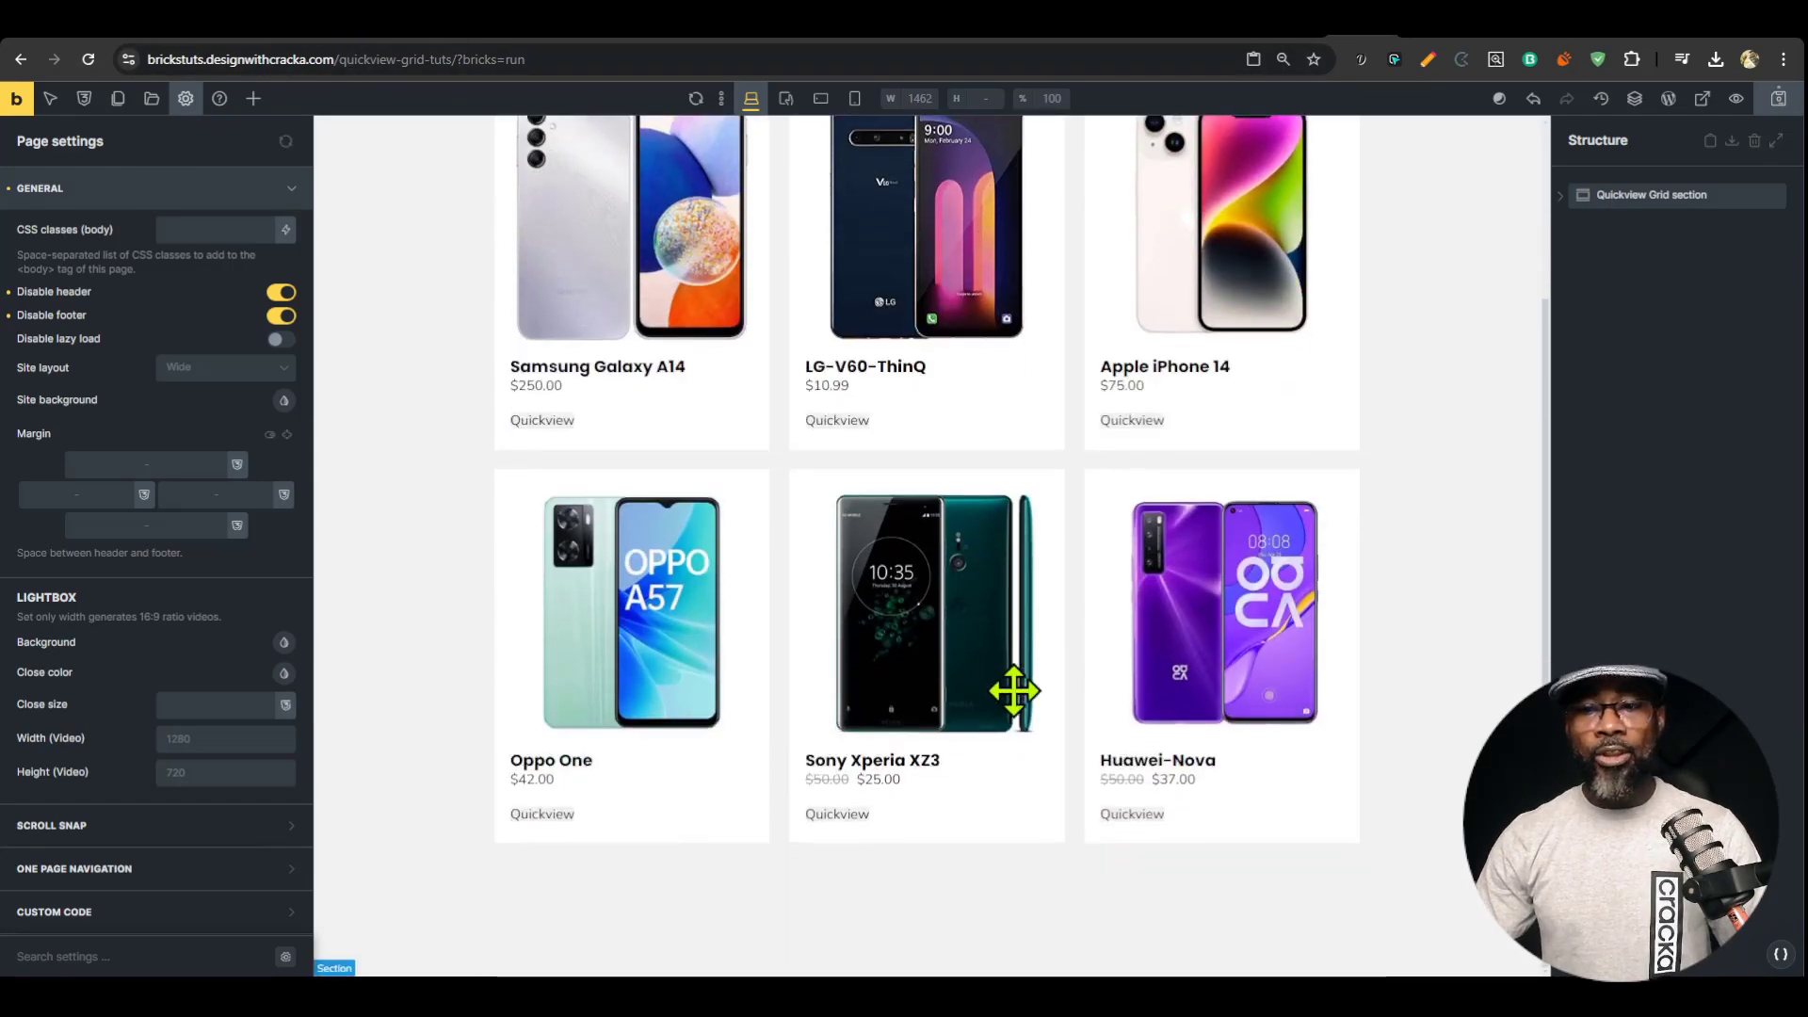
scroll(1017, 690, up, 3)
click(1571, 197)
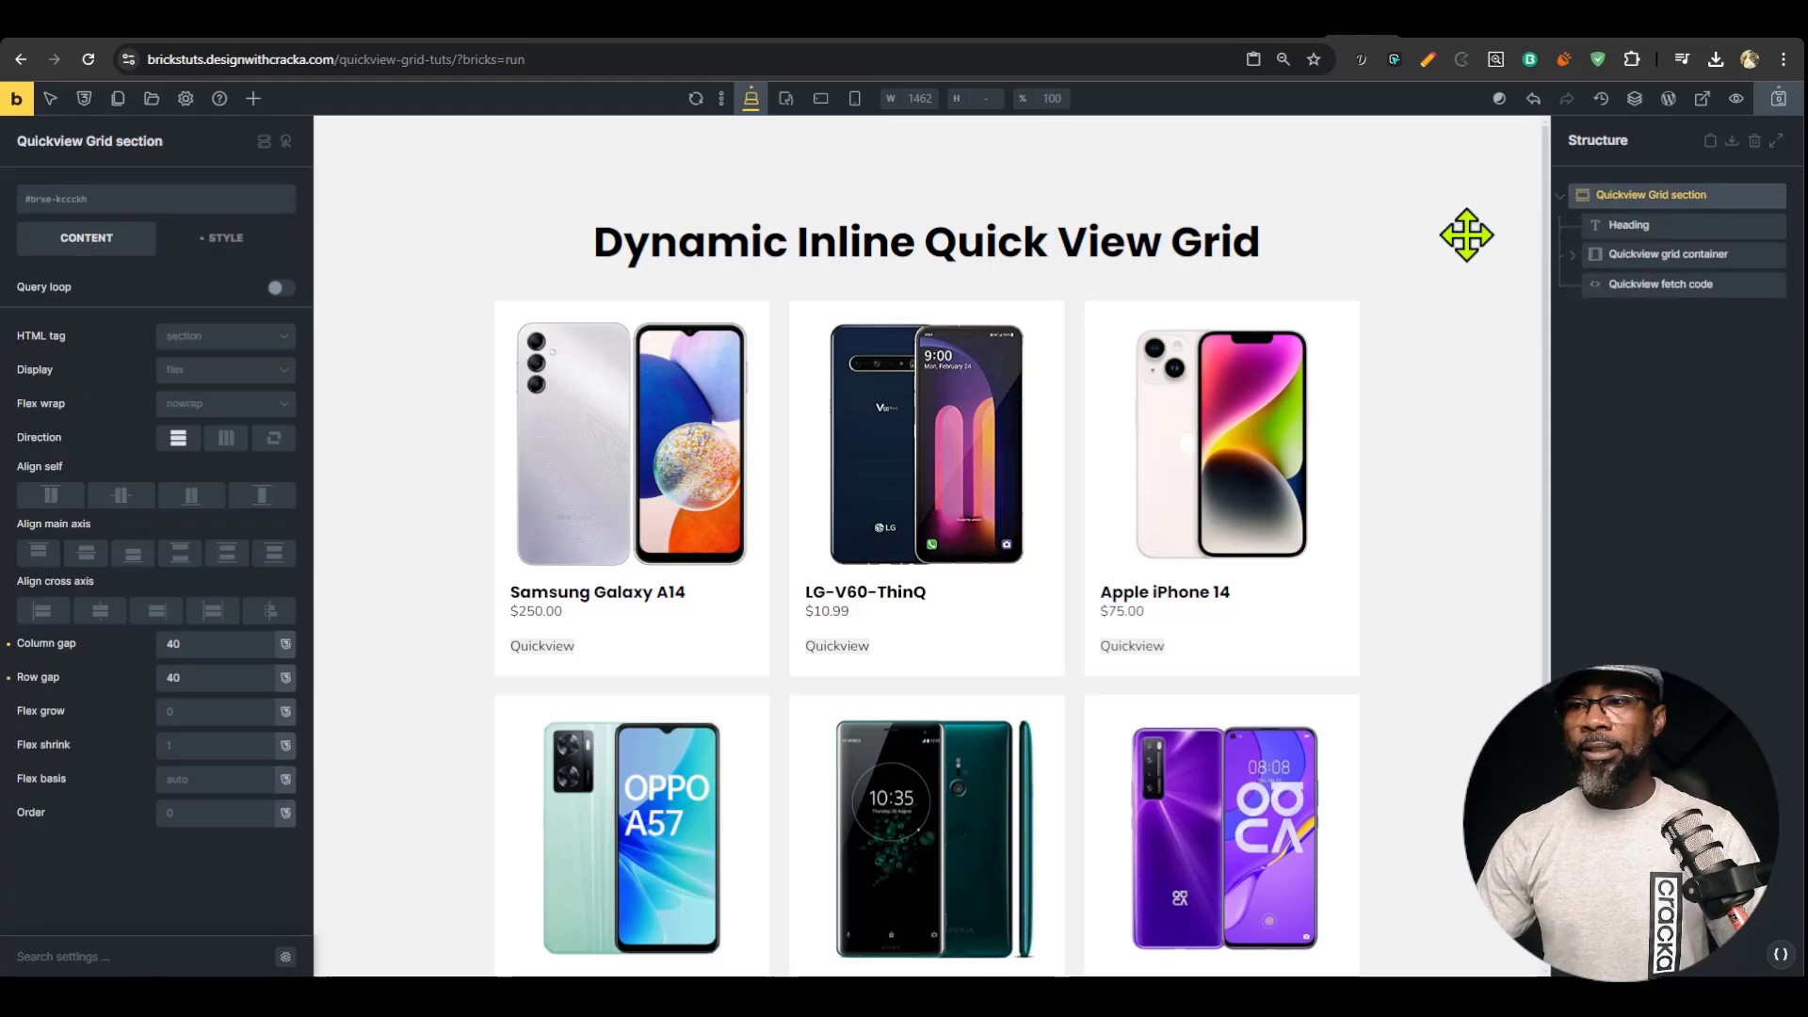
click(1650, 284)
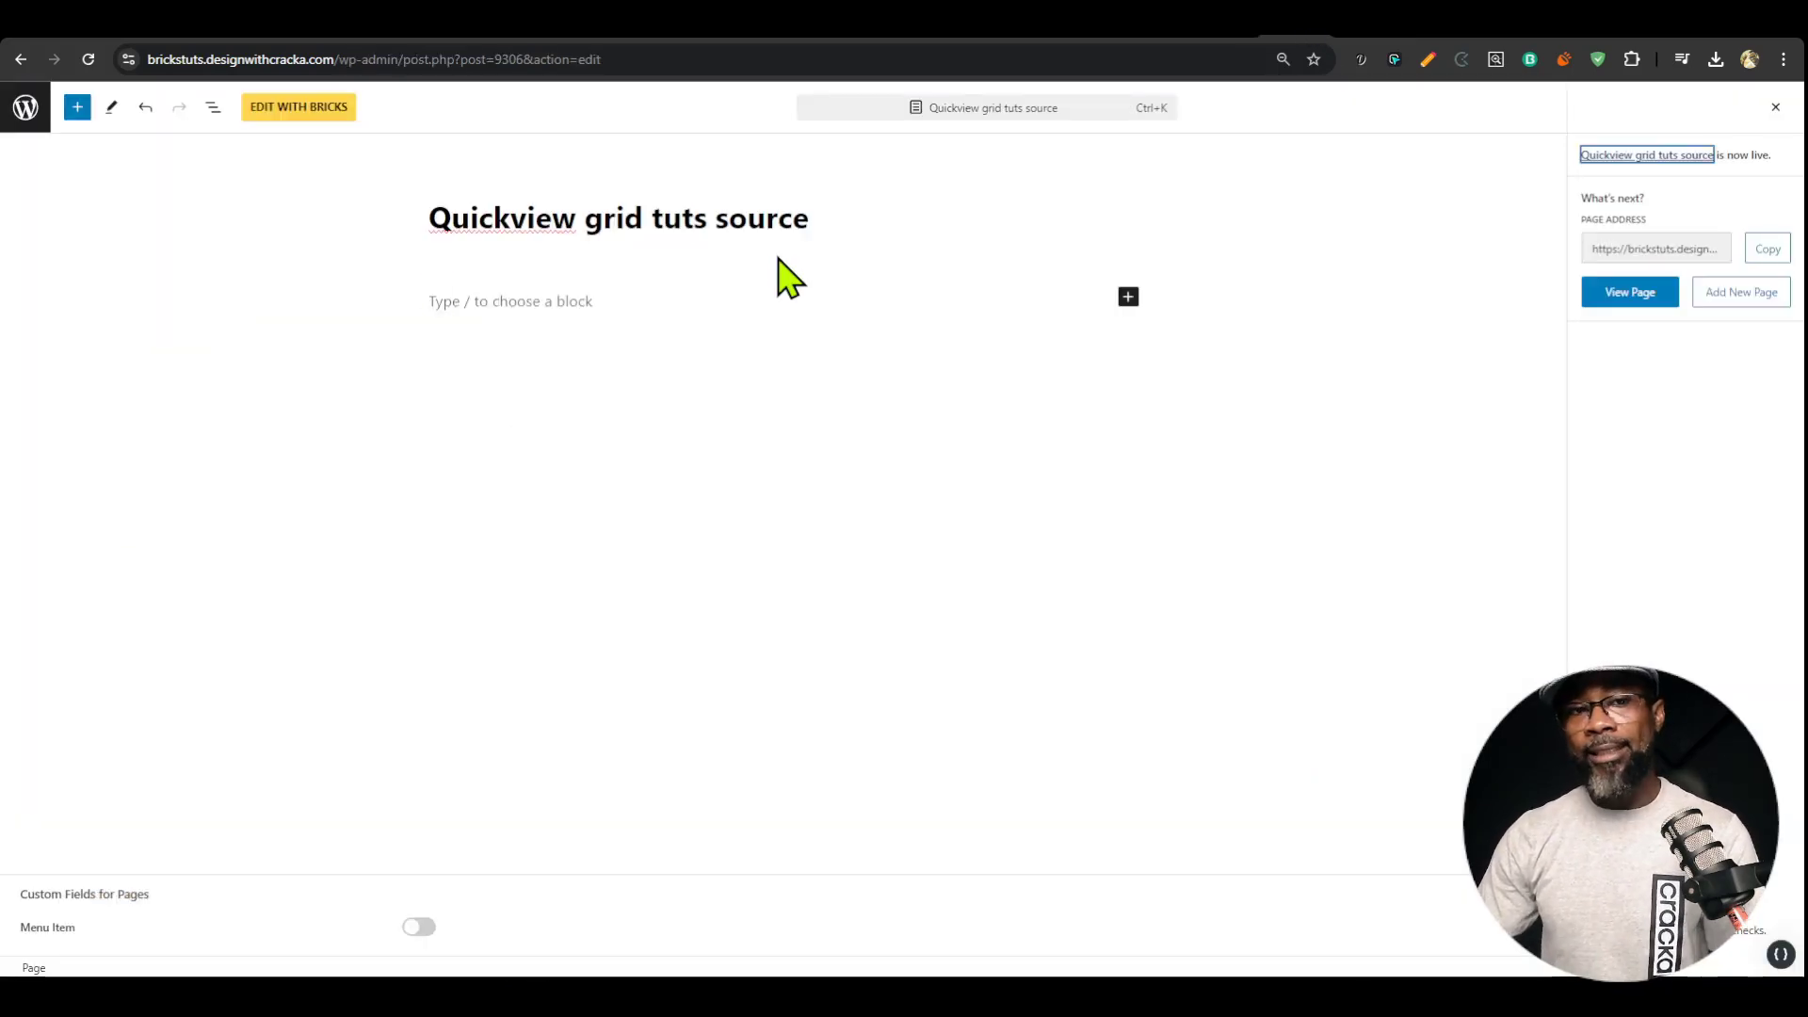
Open the published Quickview grid tuts source page in the Bricks builder.
click(299, 112)
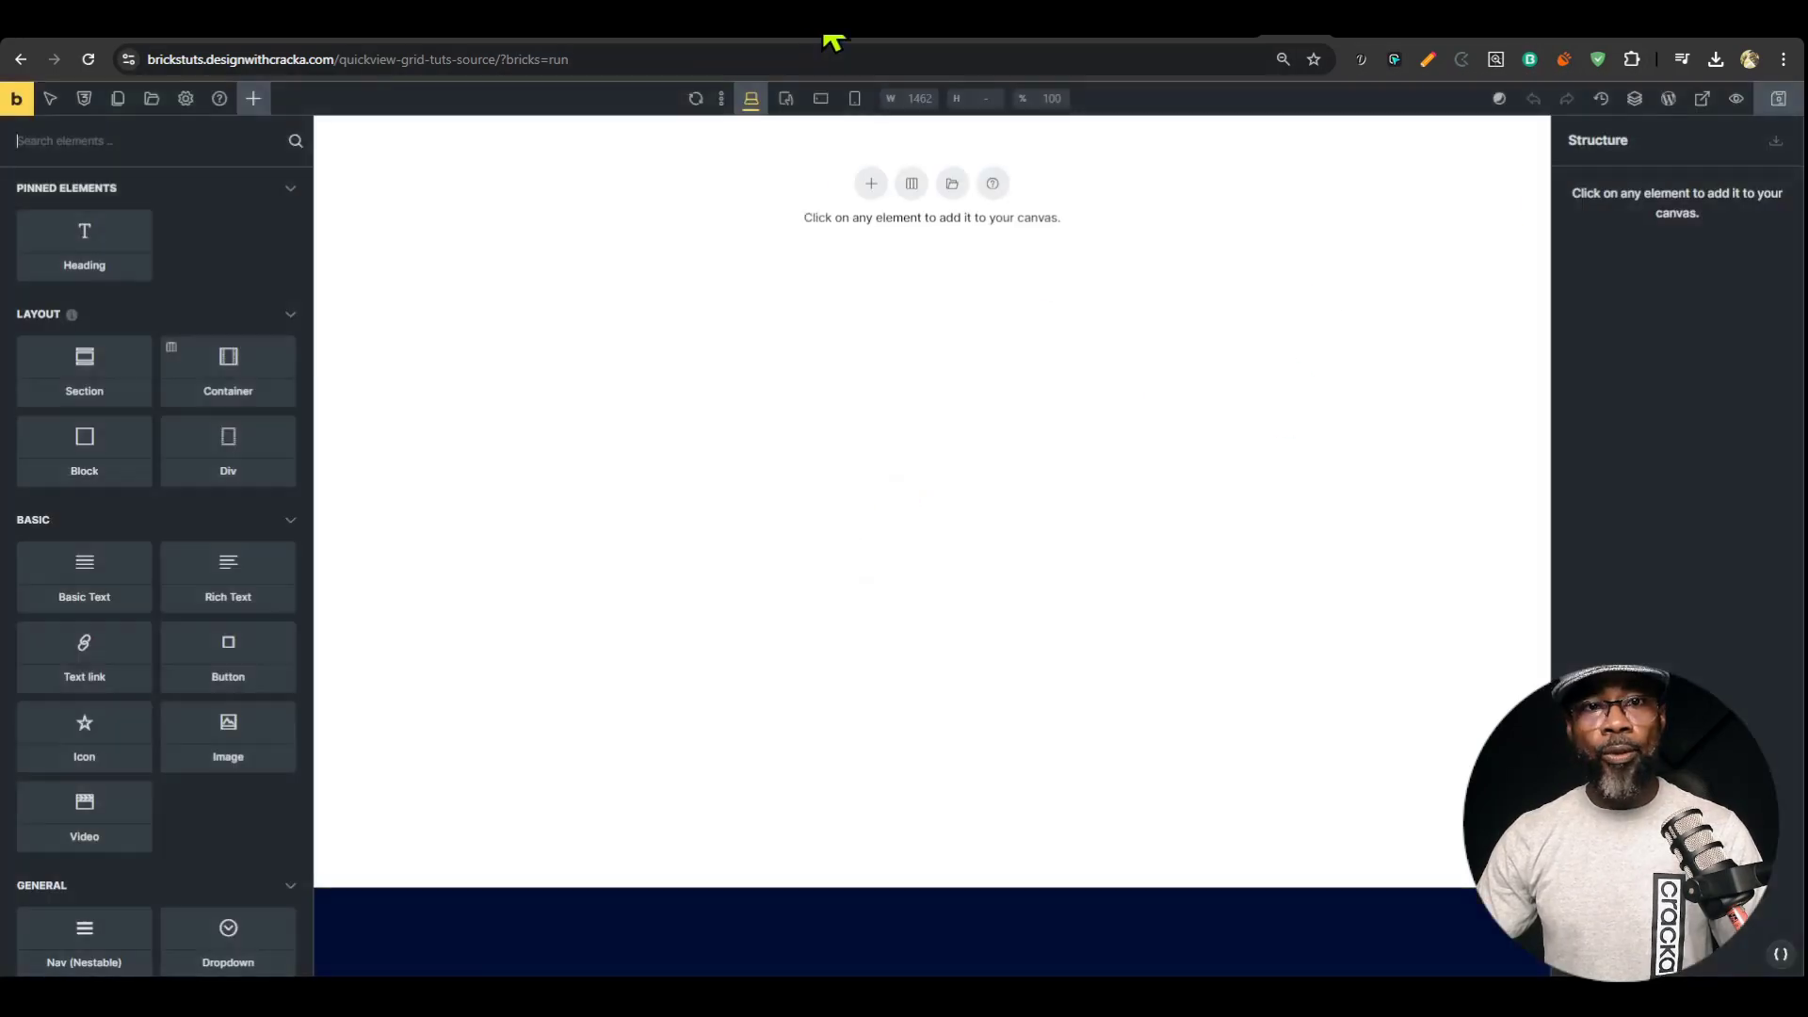
Download and open inline-quickview-source.json, select all its text, and return to the source page builder.
click(827, 40)
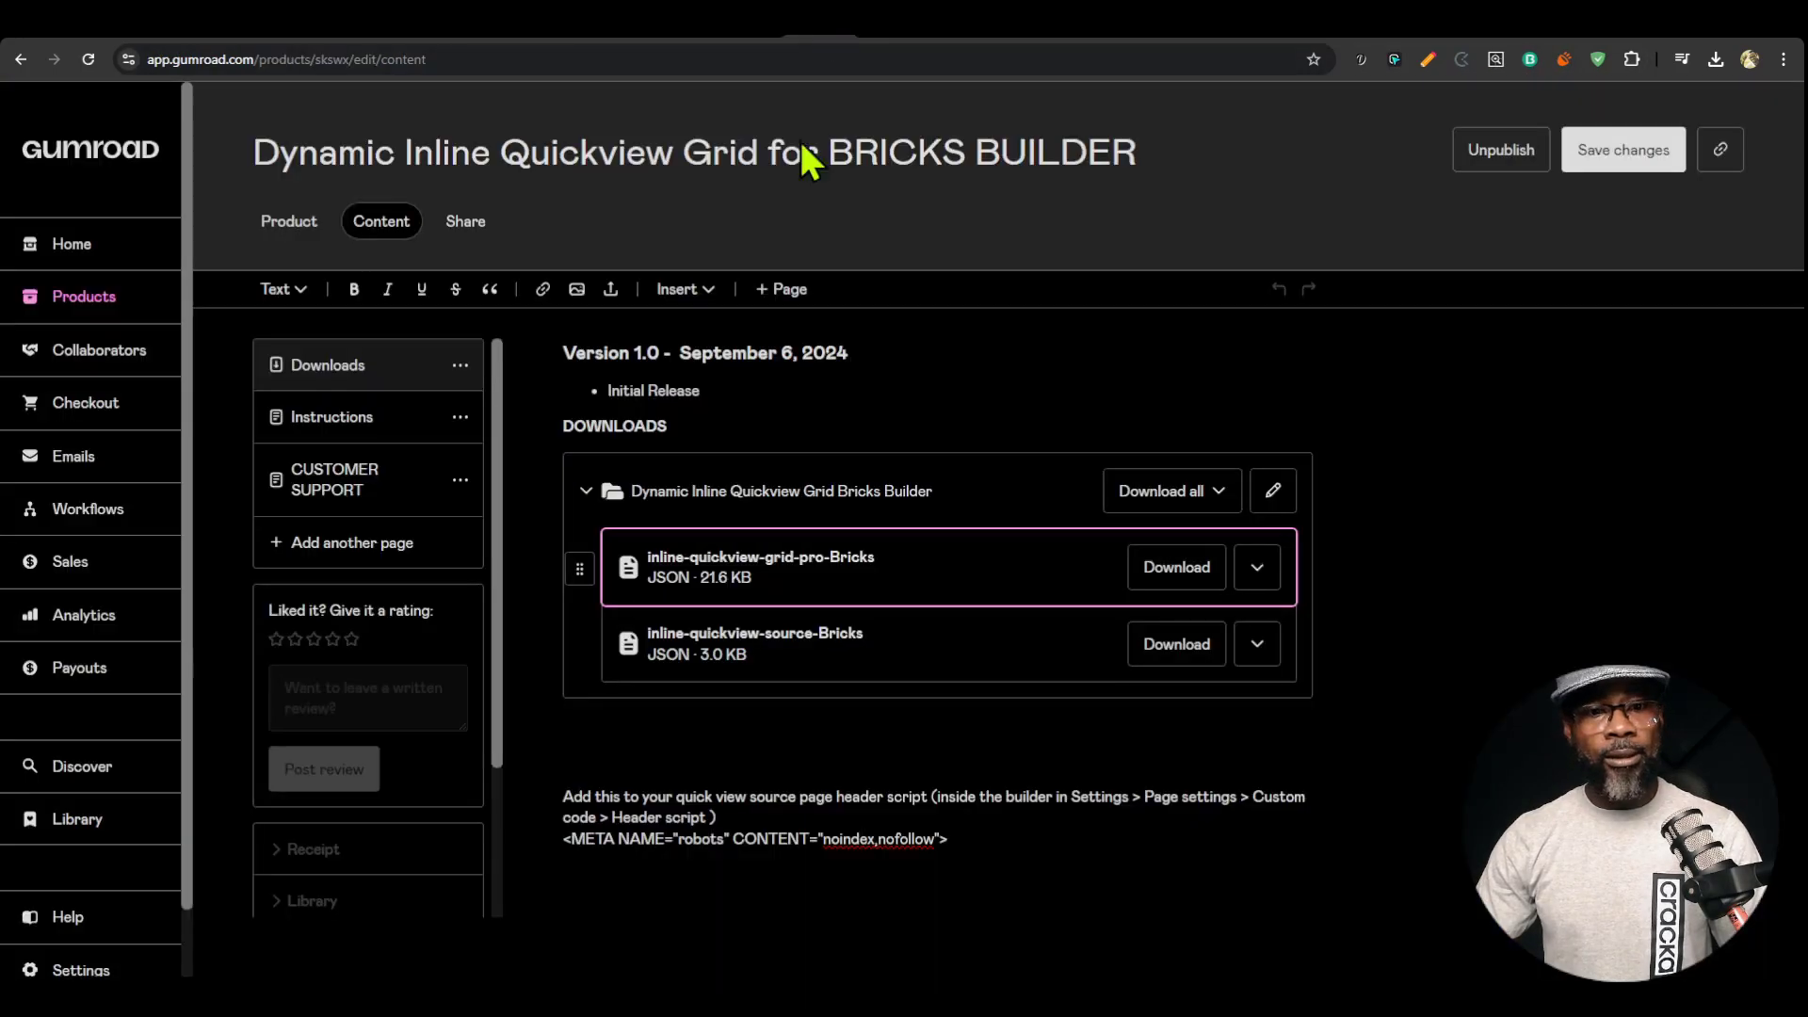
click(1176, 644)
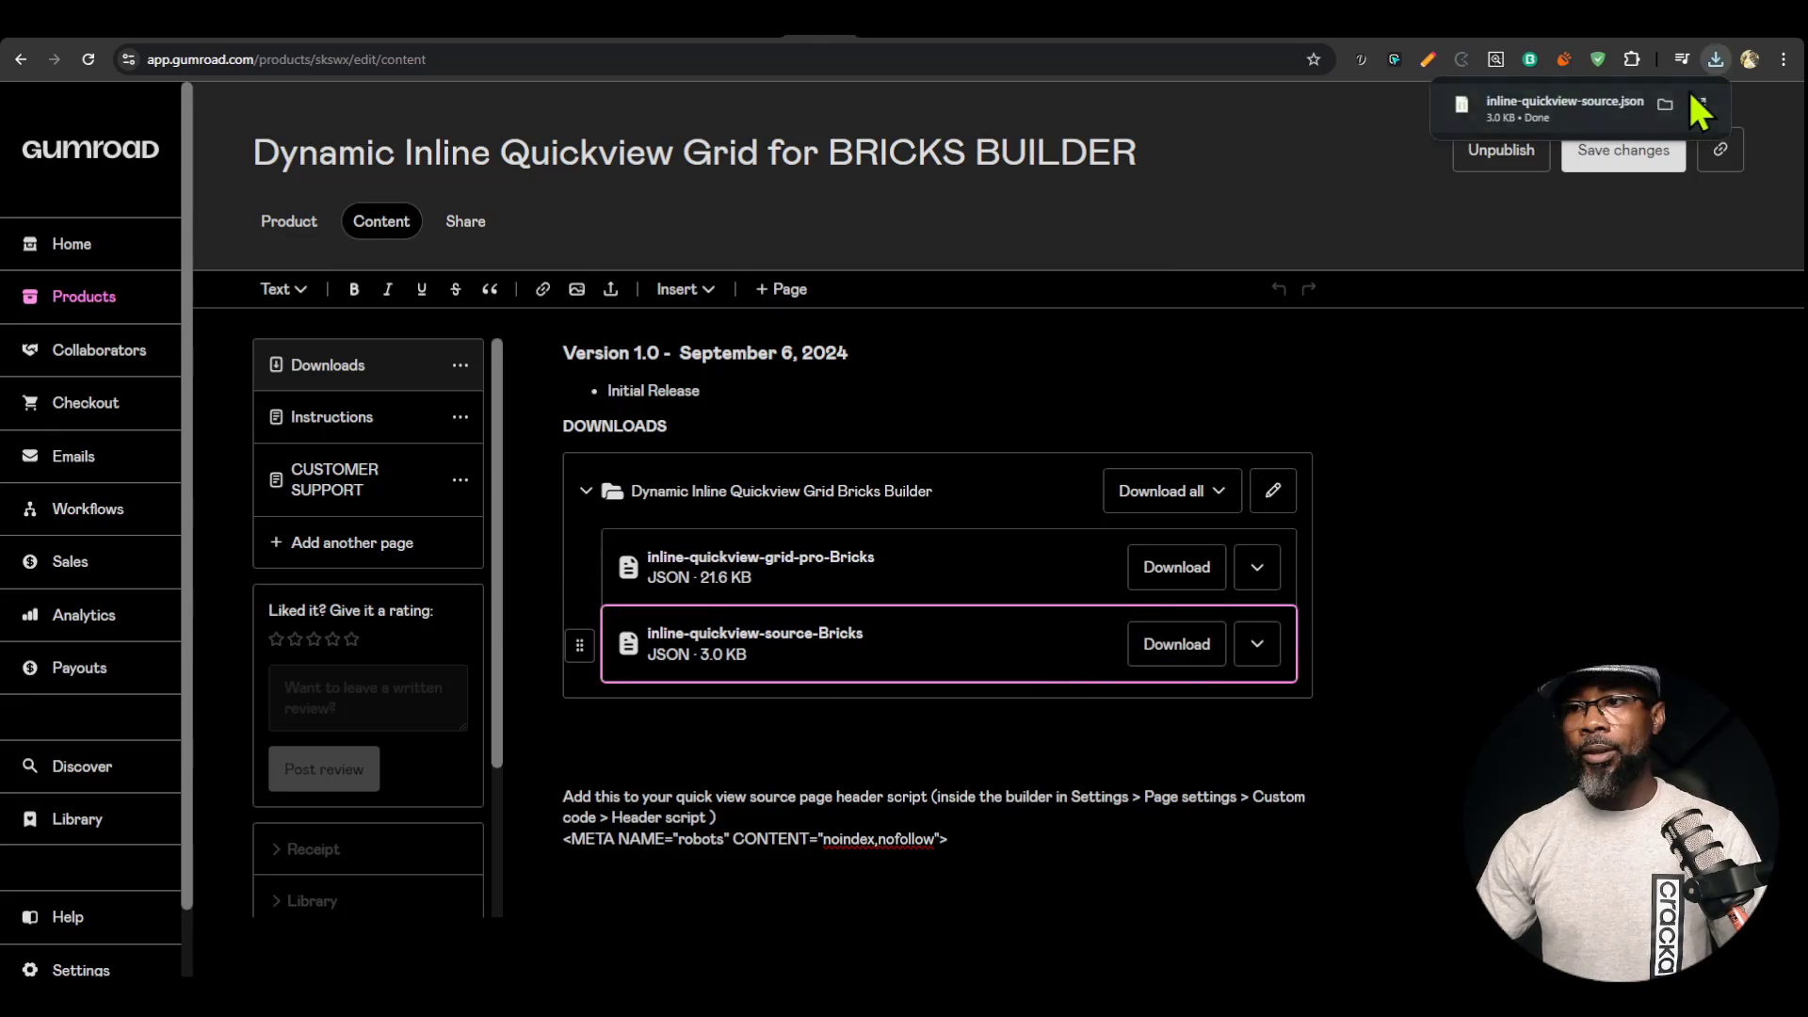
click(1563, 105)
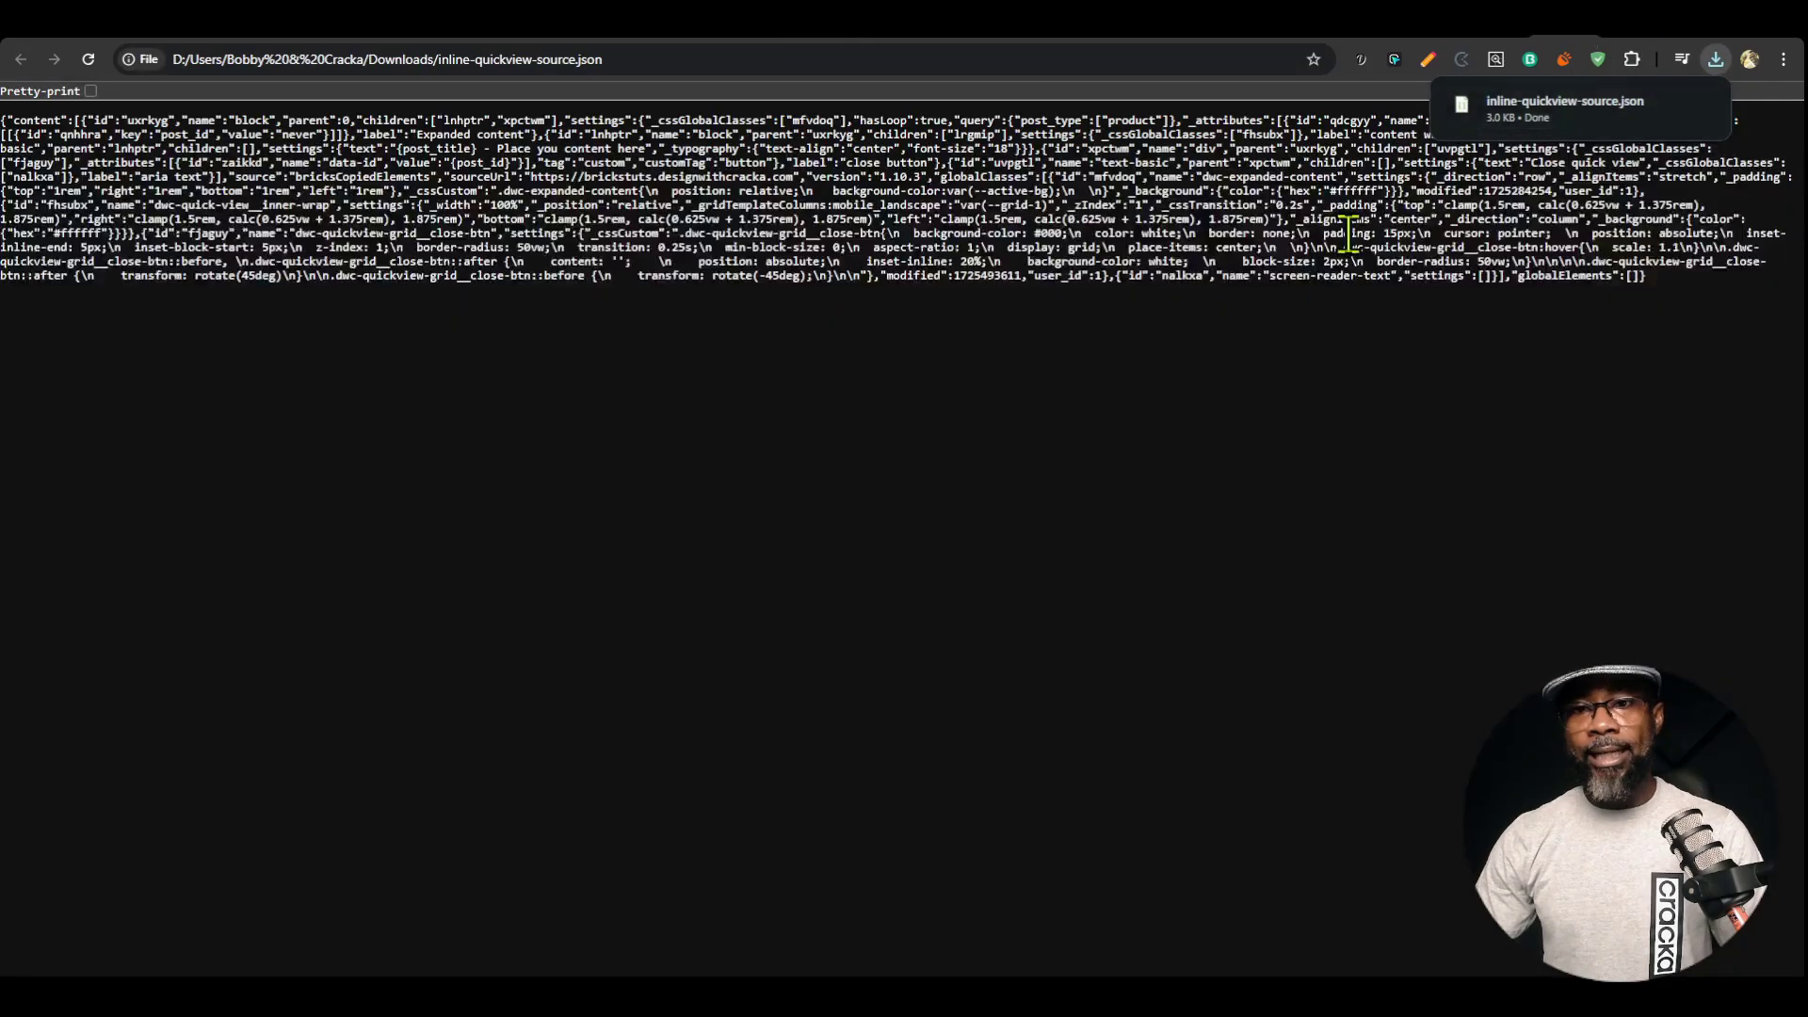
key(ctrl+a)
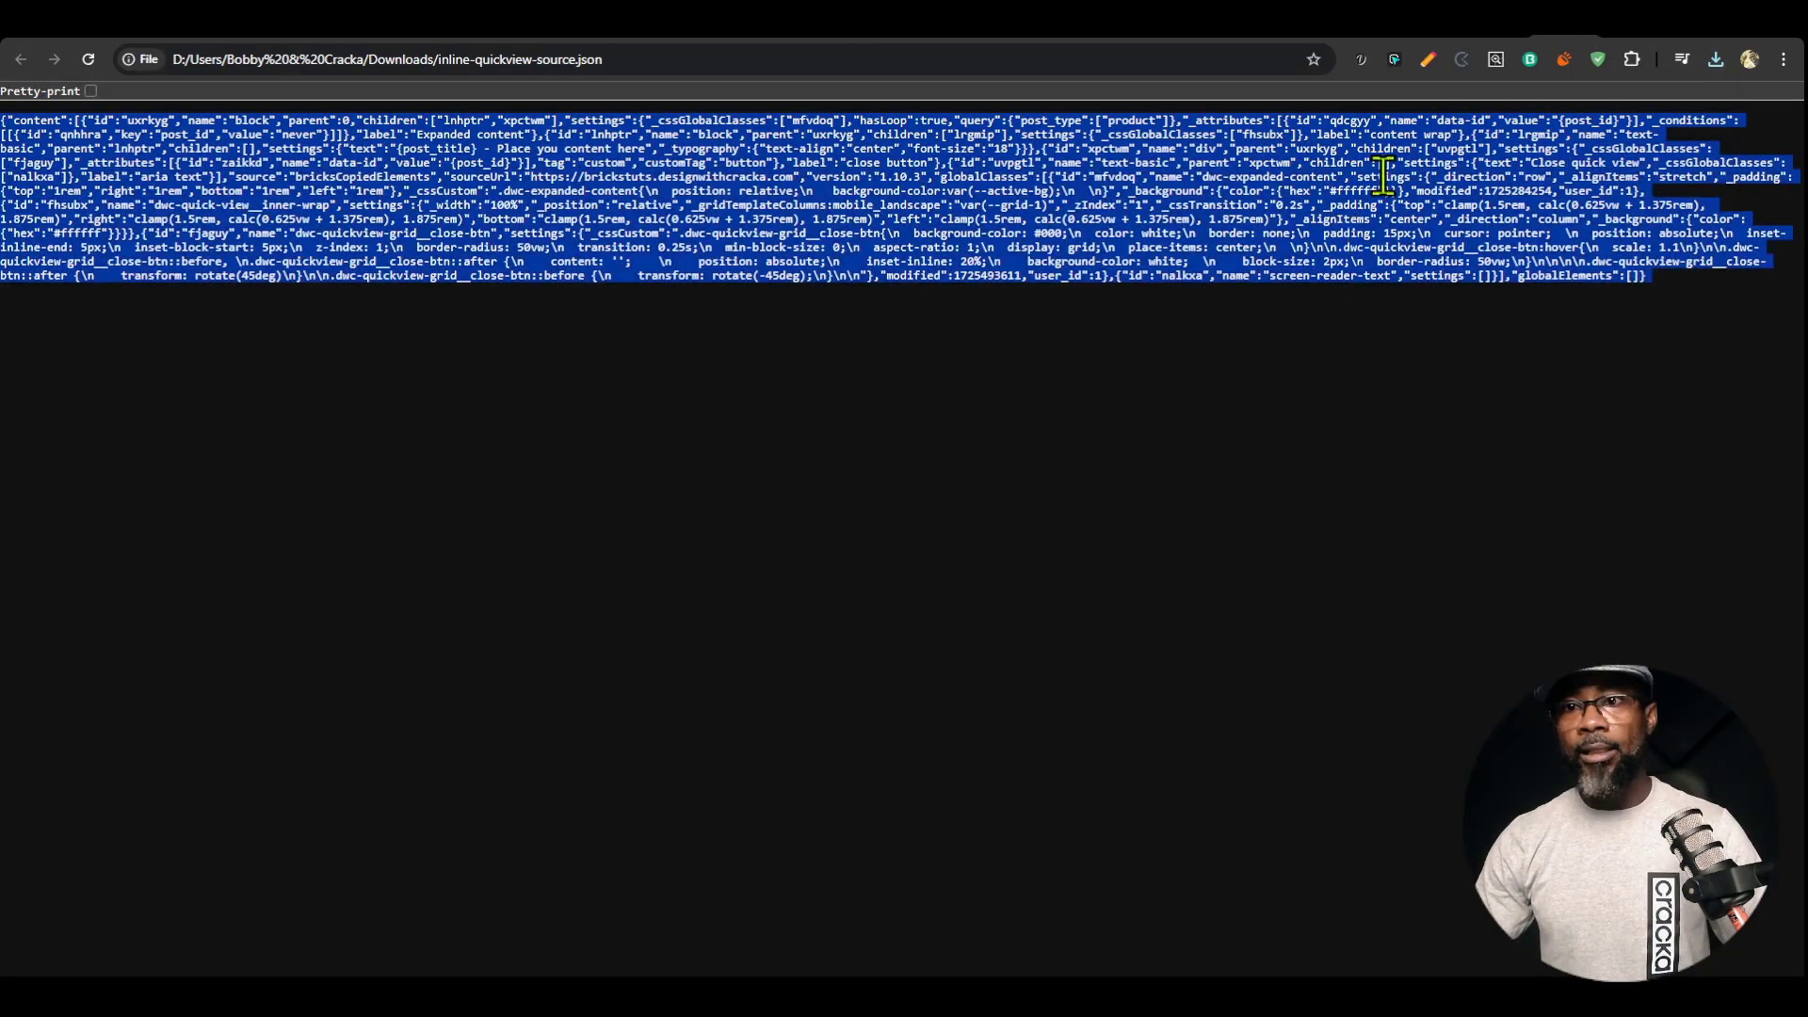
click(1310, 34)
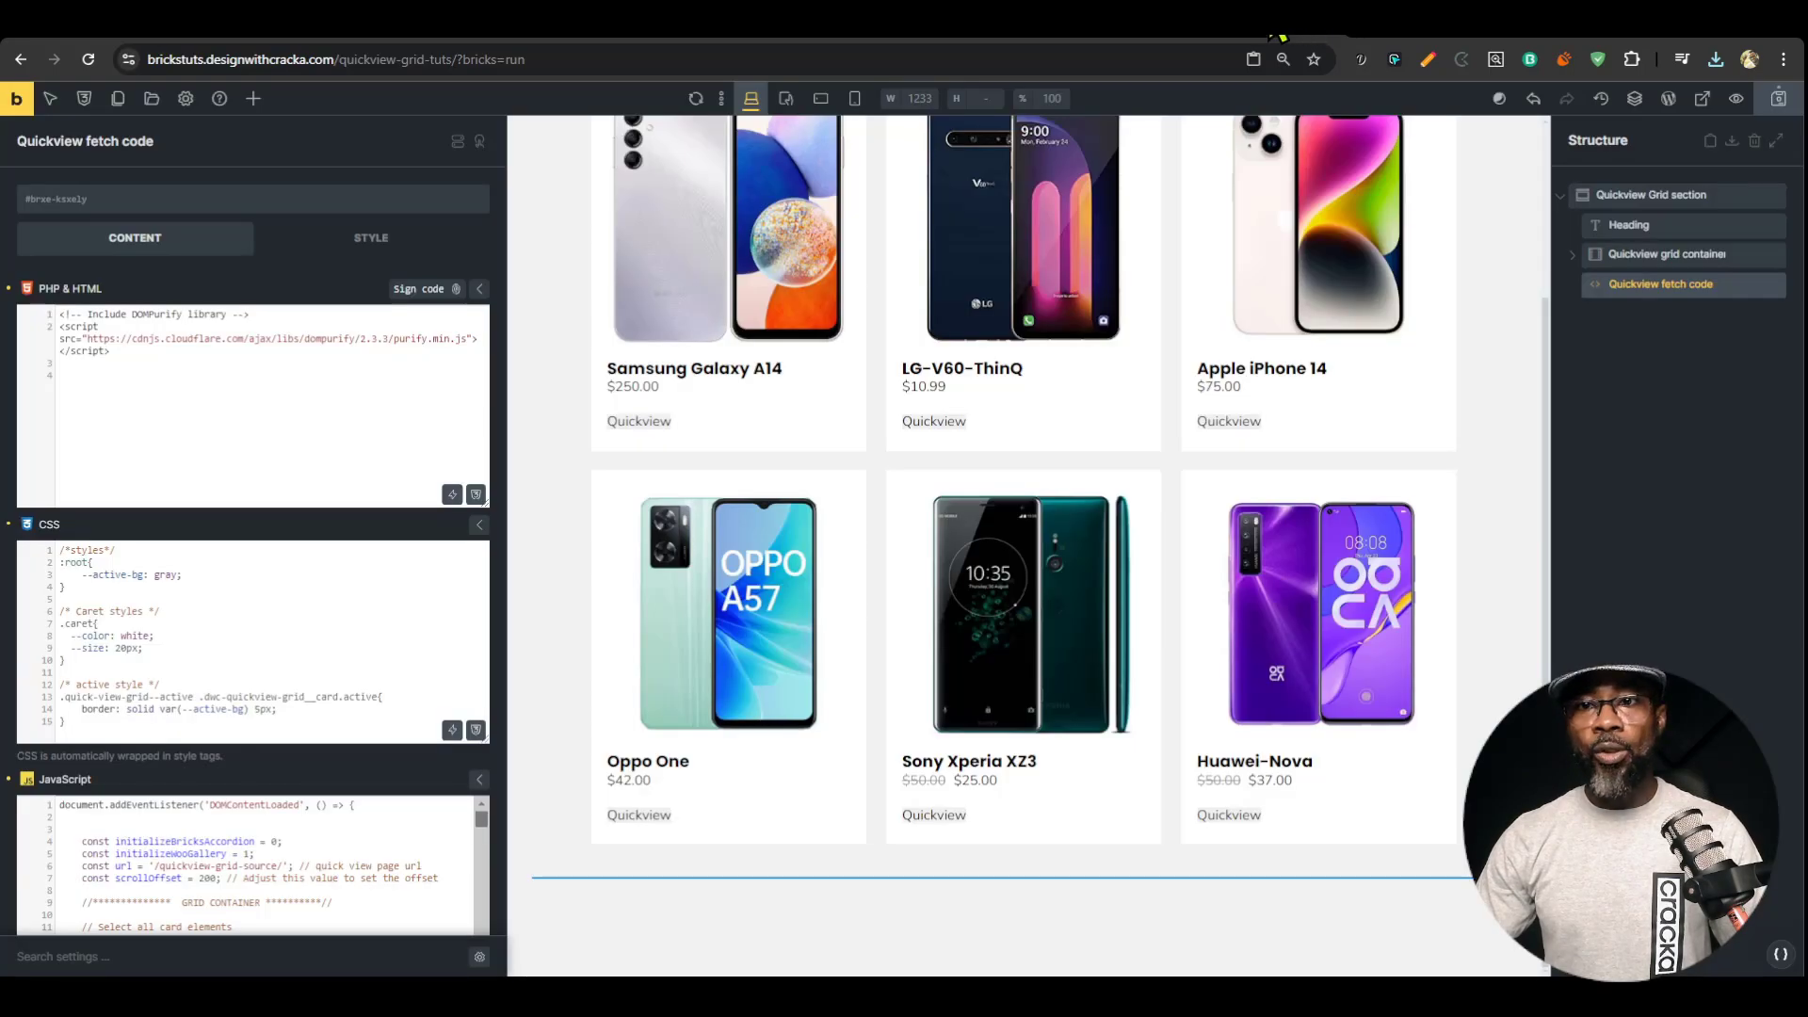
click(1279, 35)
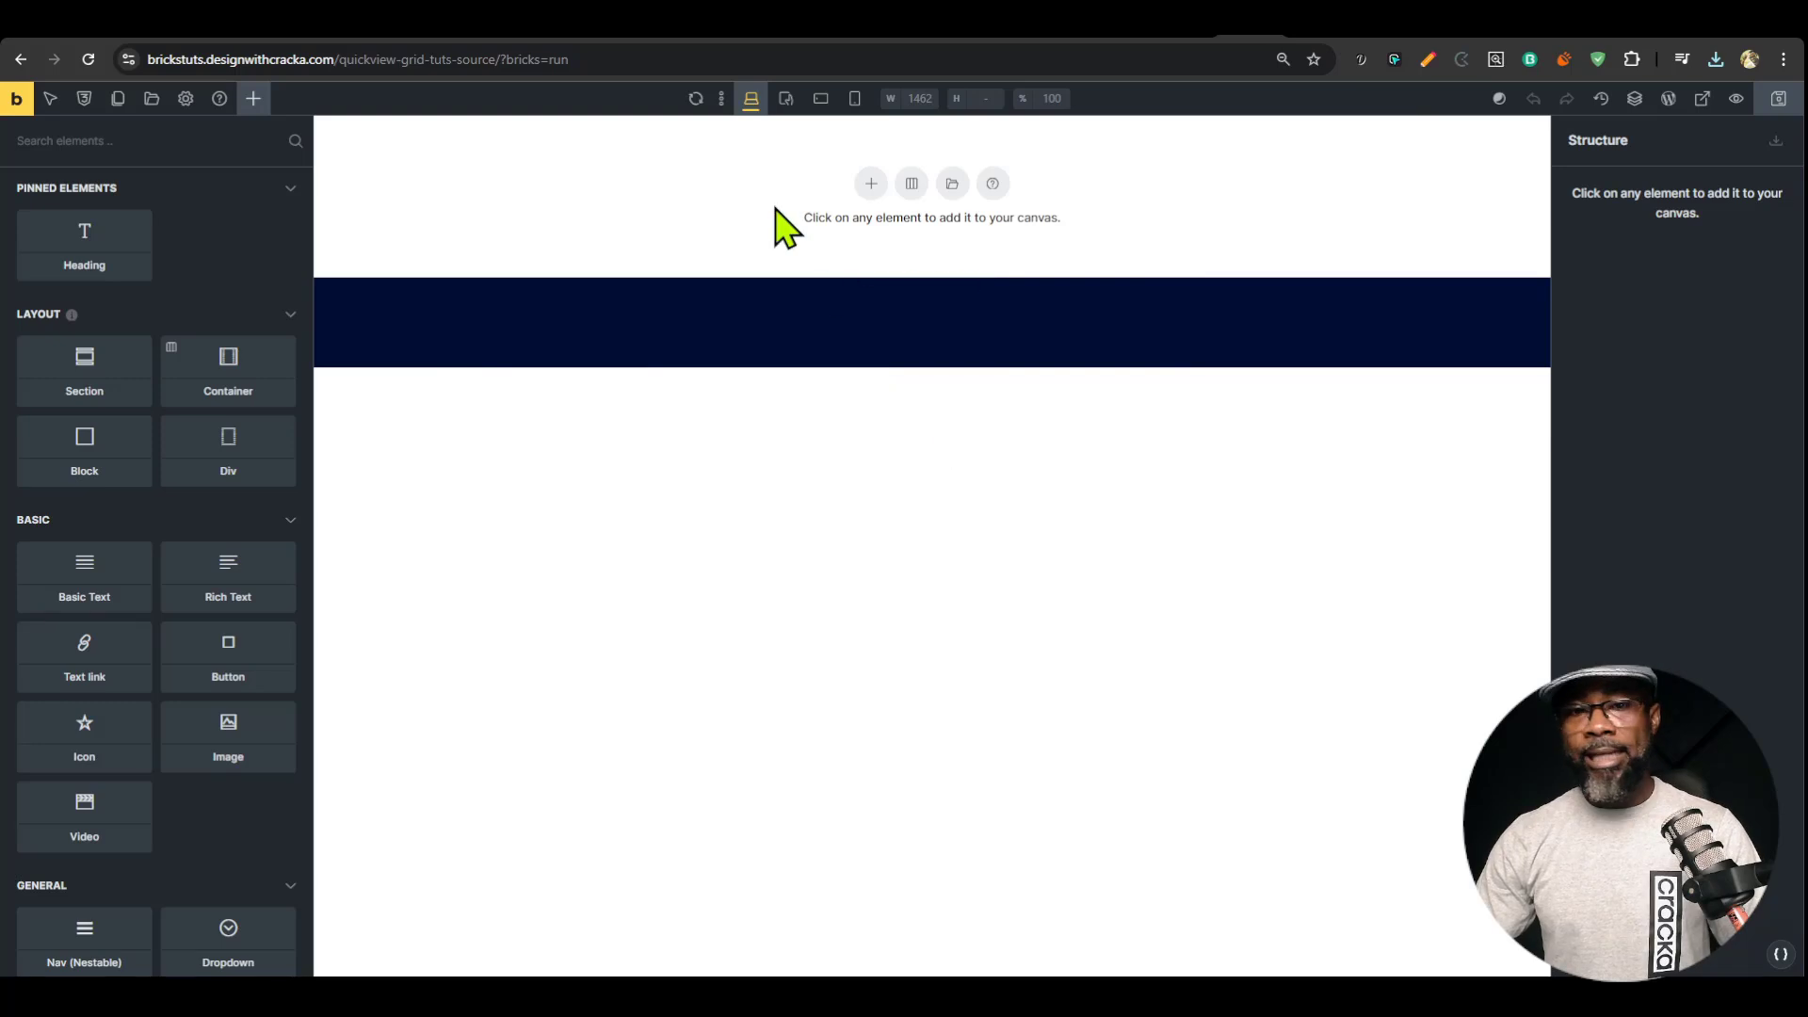
Turn on Disable header and Disable footer in the source page's General page settings.
click(187, 100)
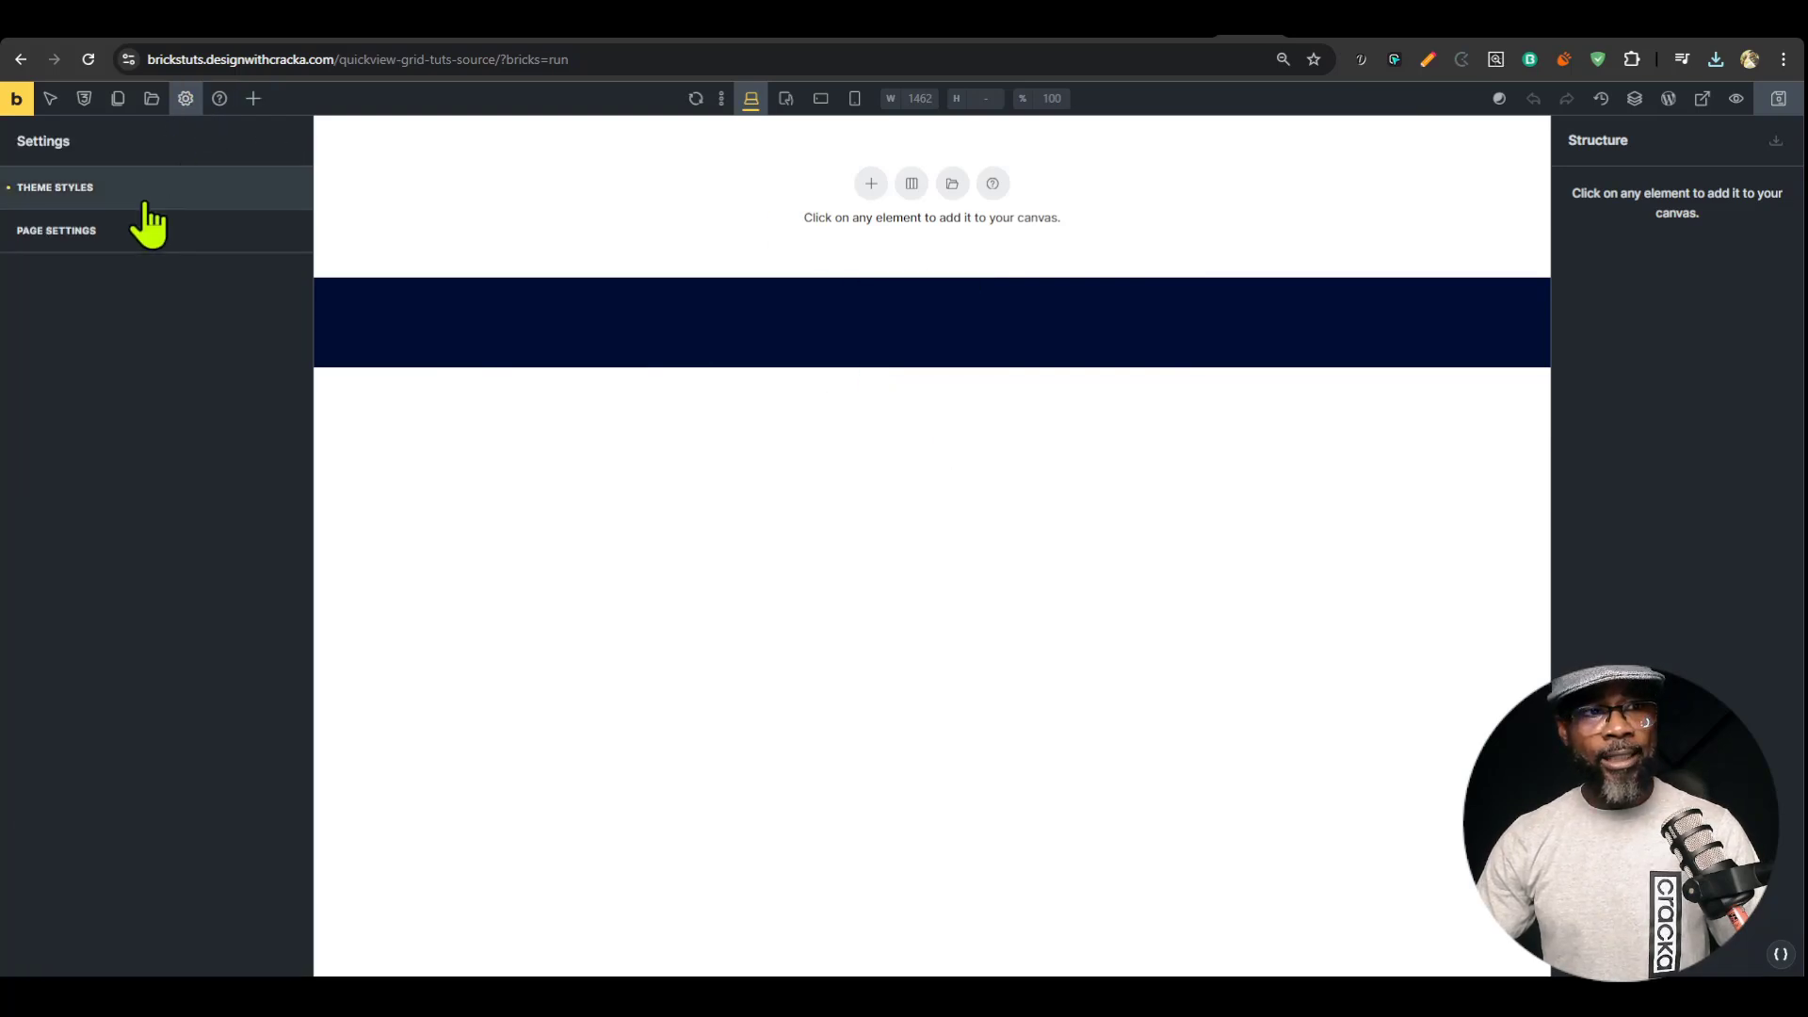
click(190, 231)
click(212, 278)
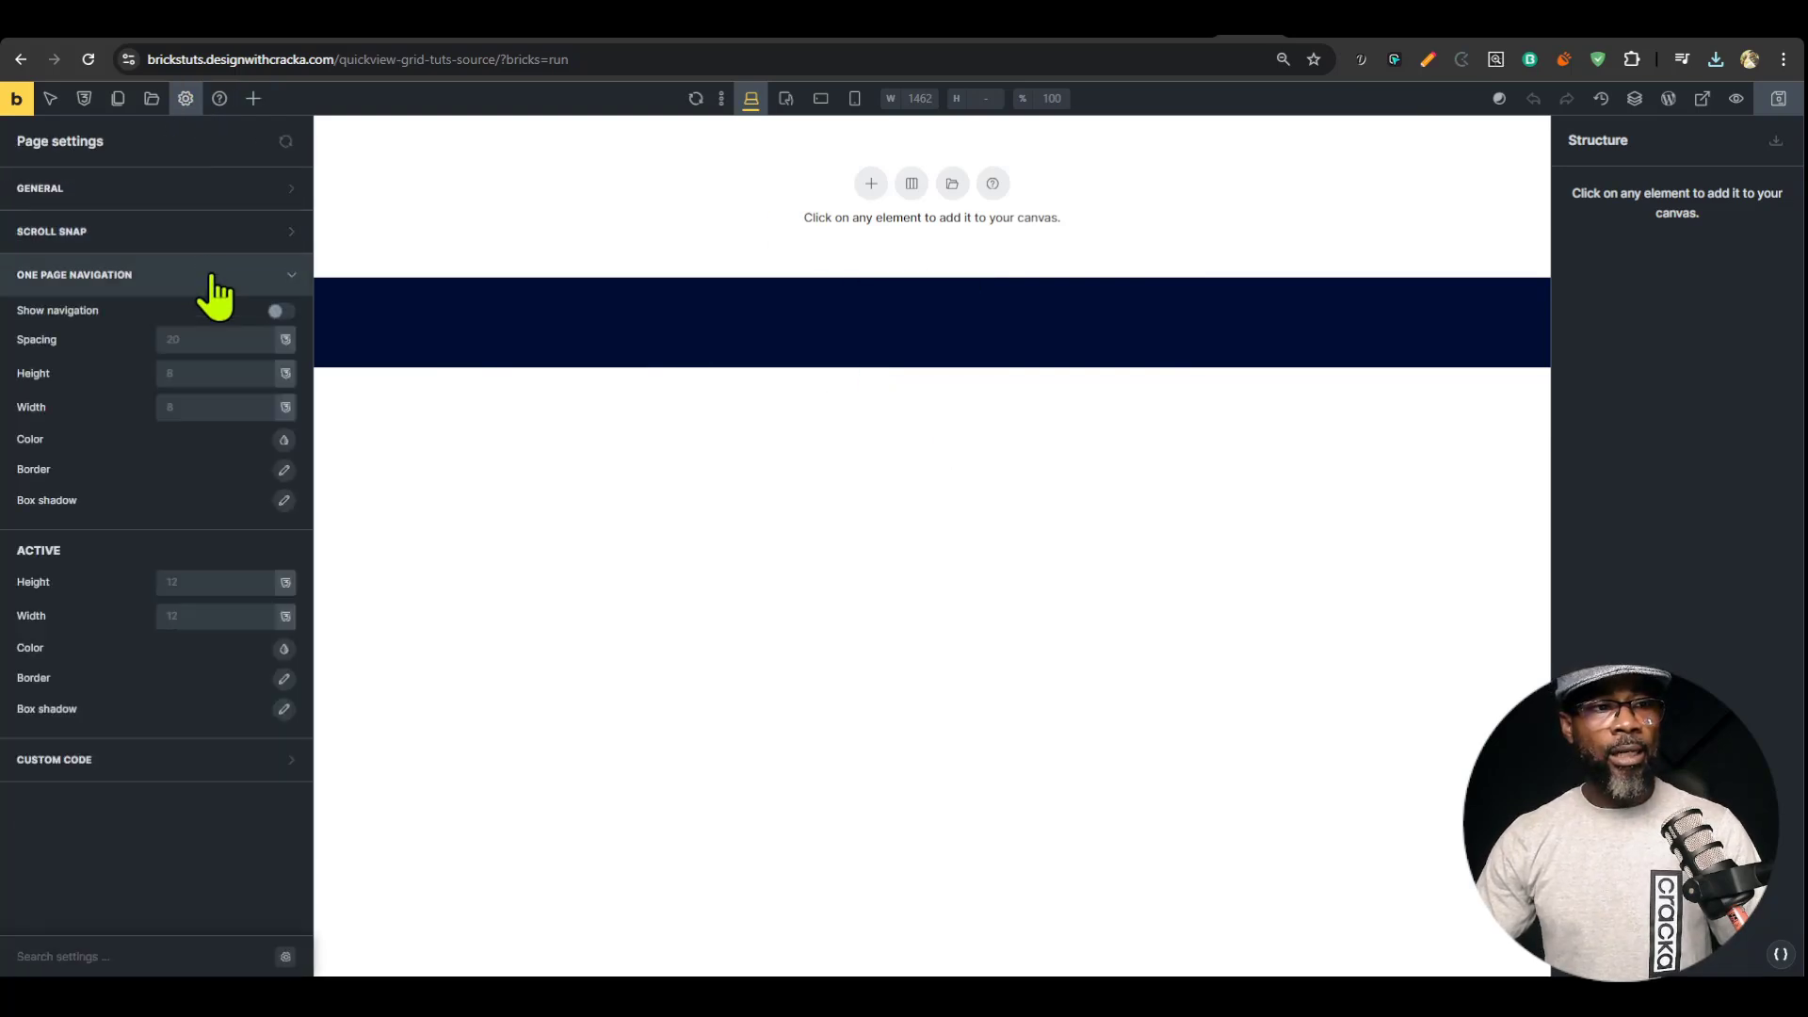
click(213, 280)
click(188, 198)
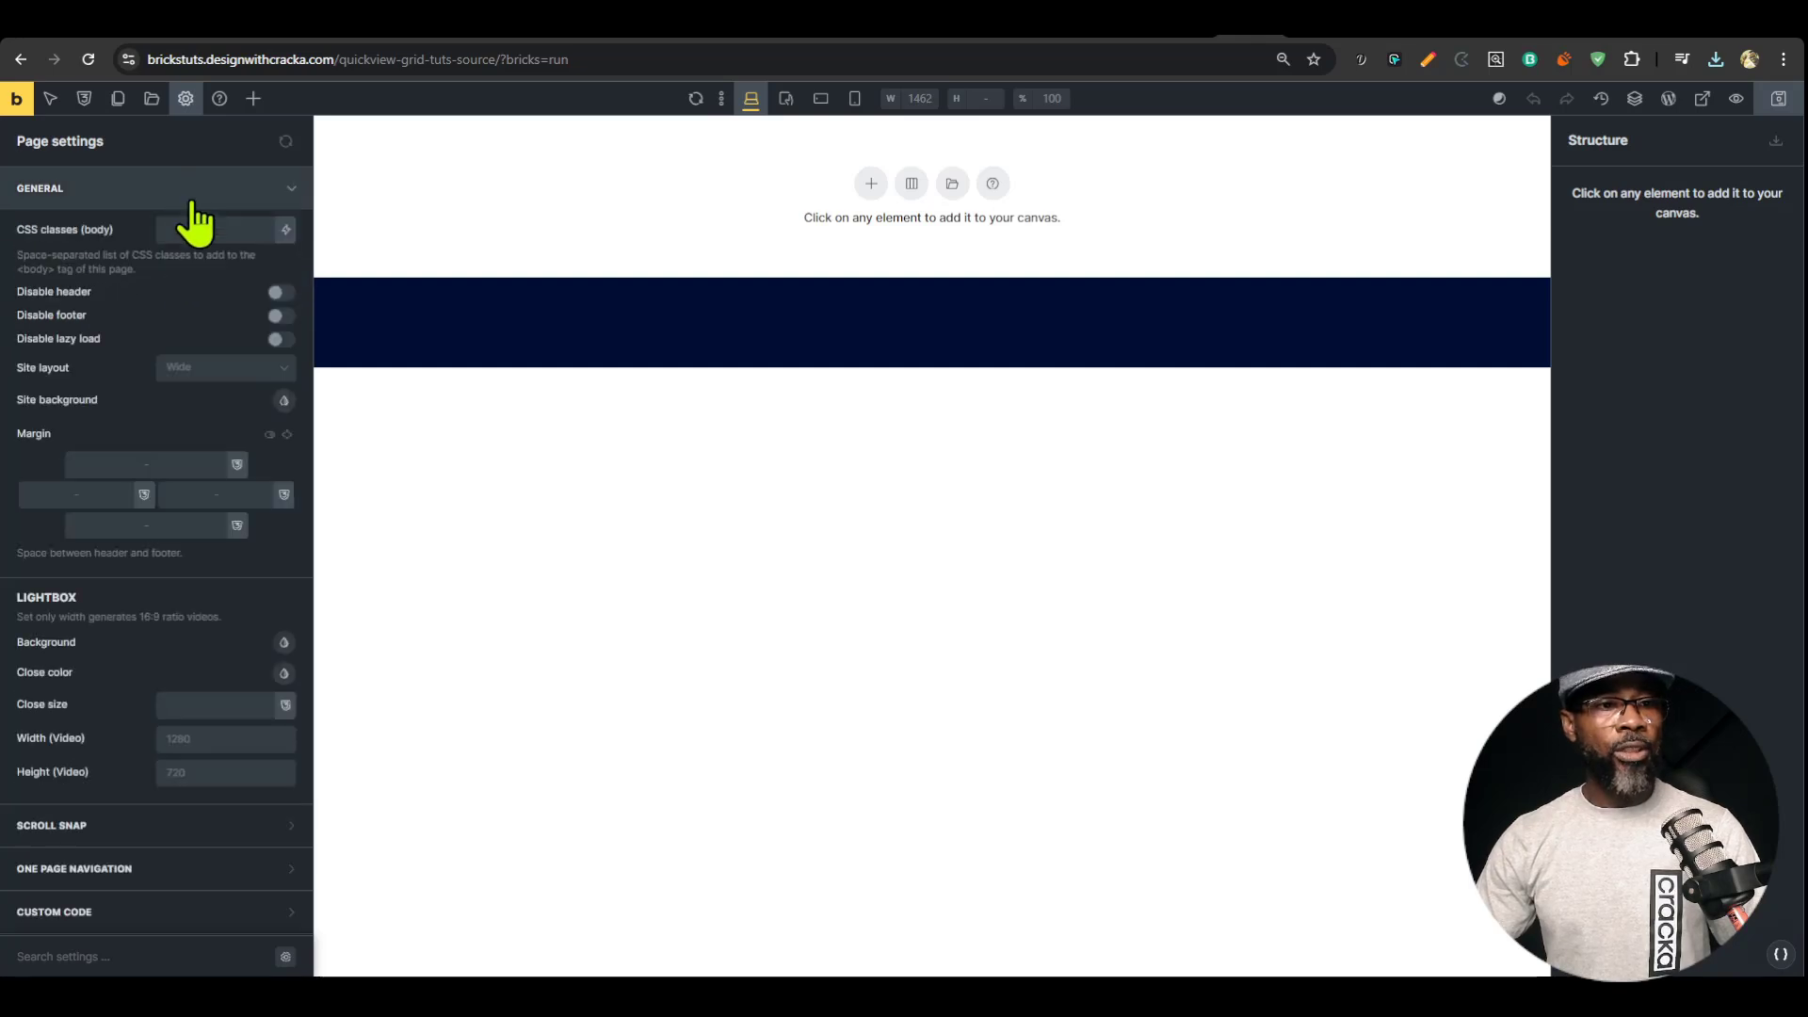
click(280, 292)
click(280, 316)
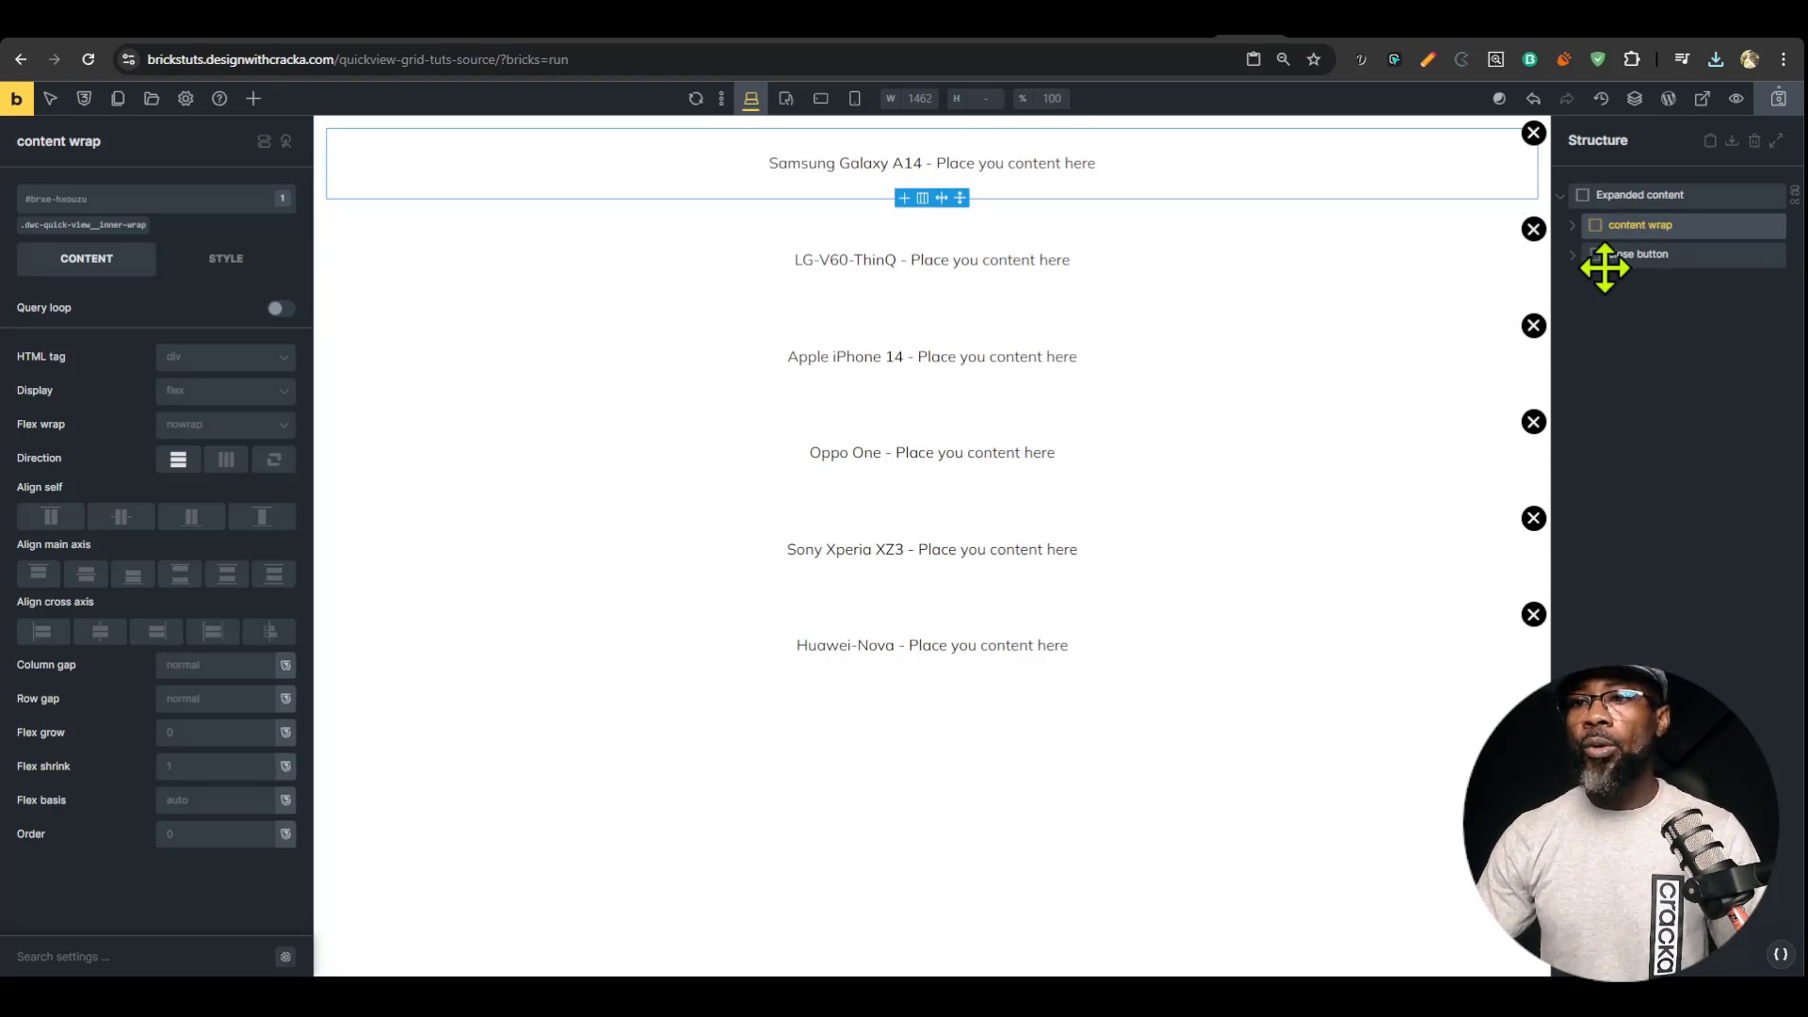
click(1613, 253)
click(1614, 231)
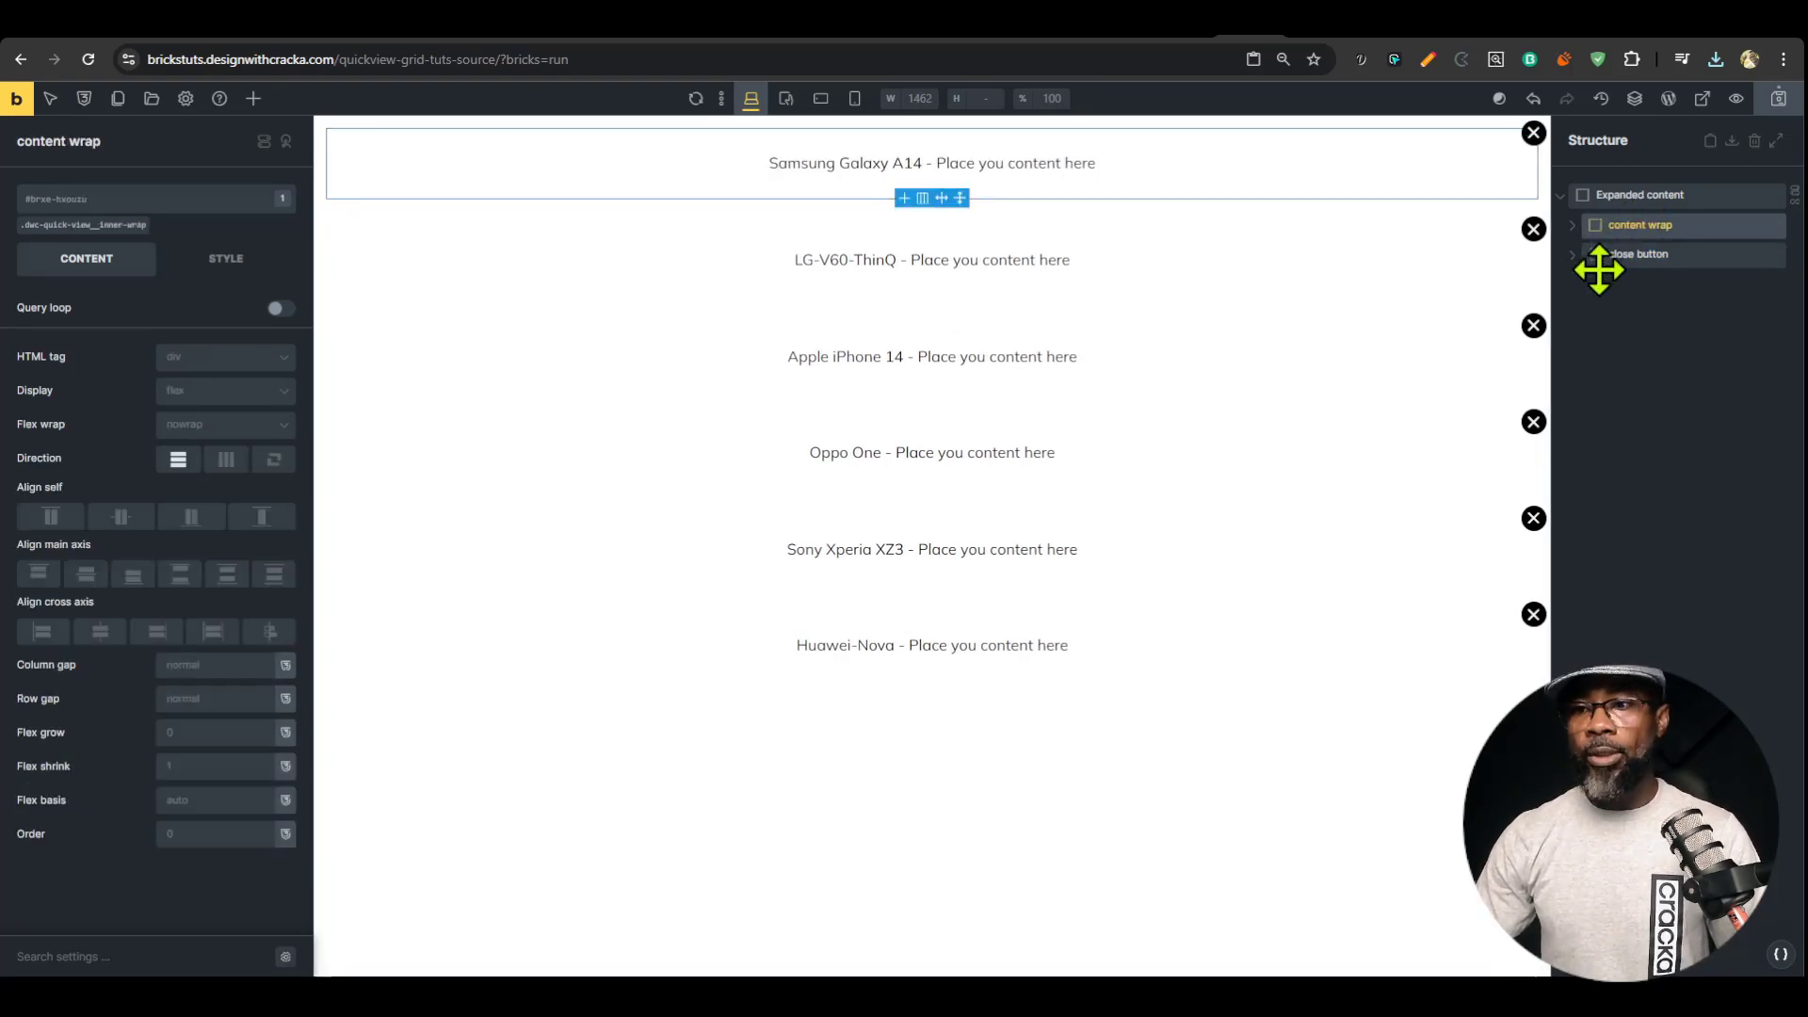
click(1571, 226)
click(1634, 254)
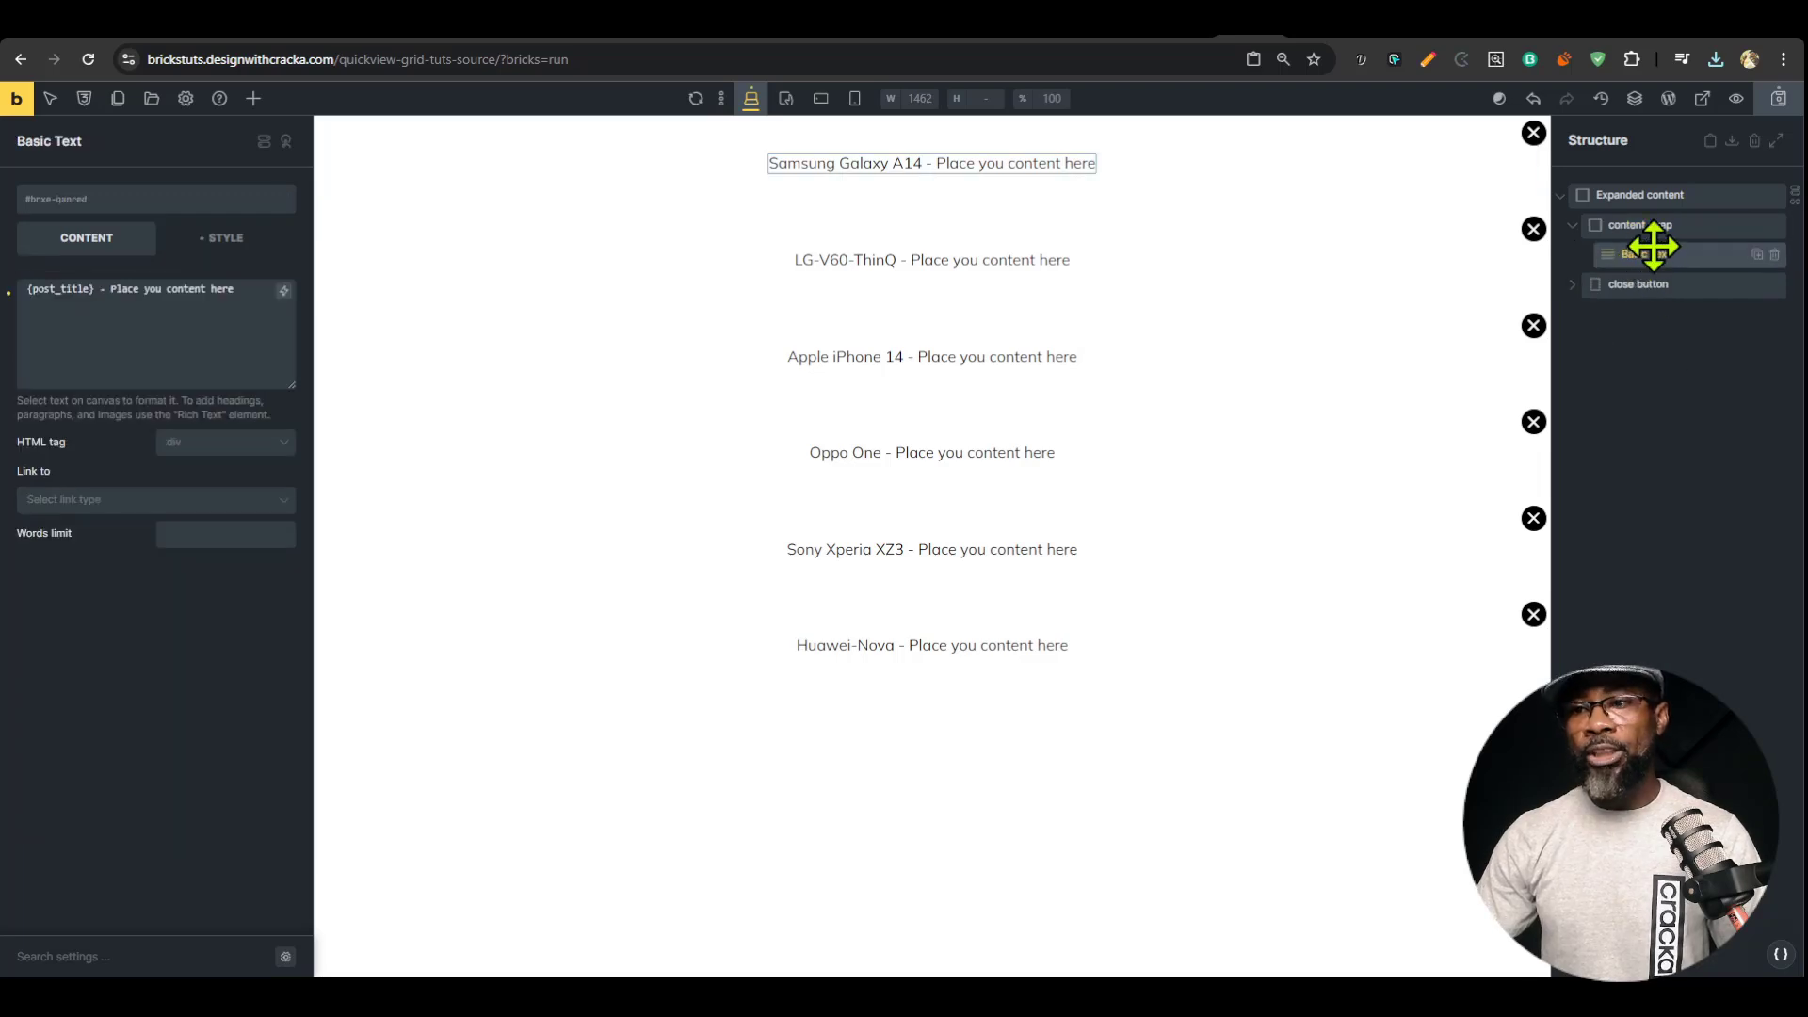
click(1655, 230)
click(1650, 255)
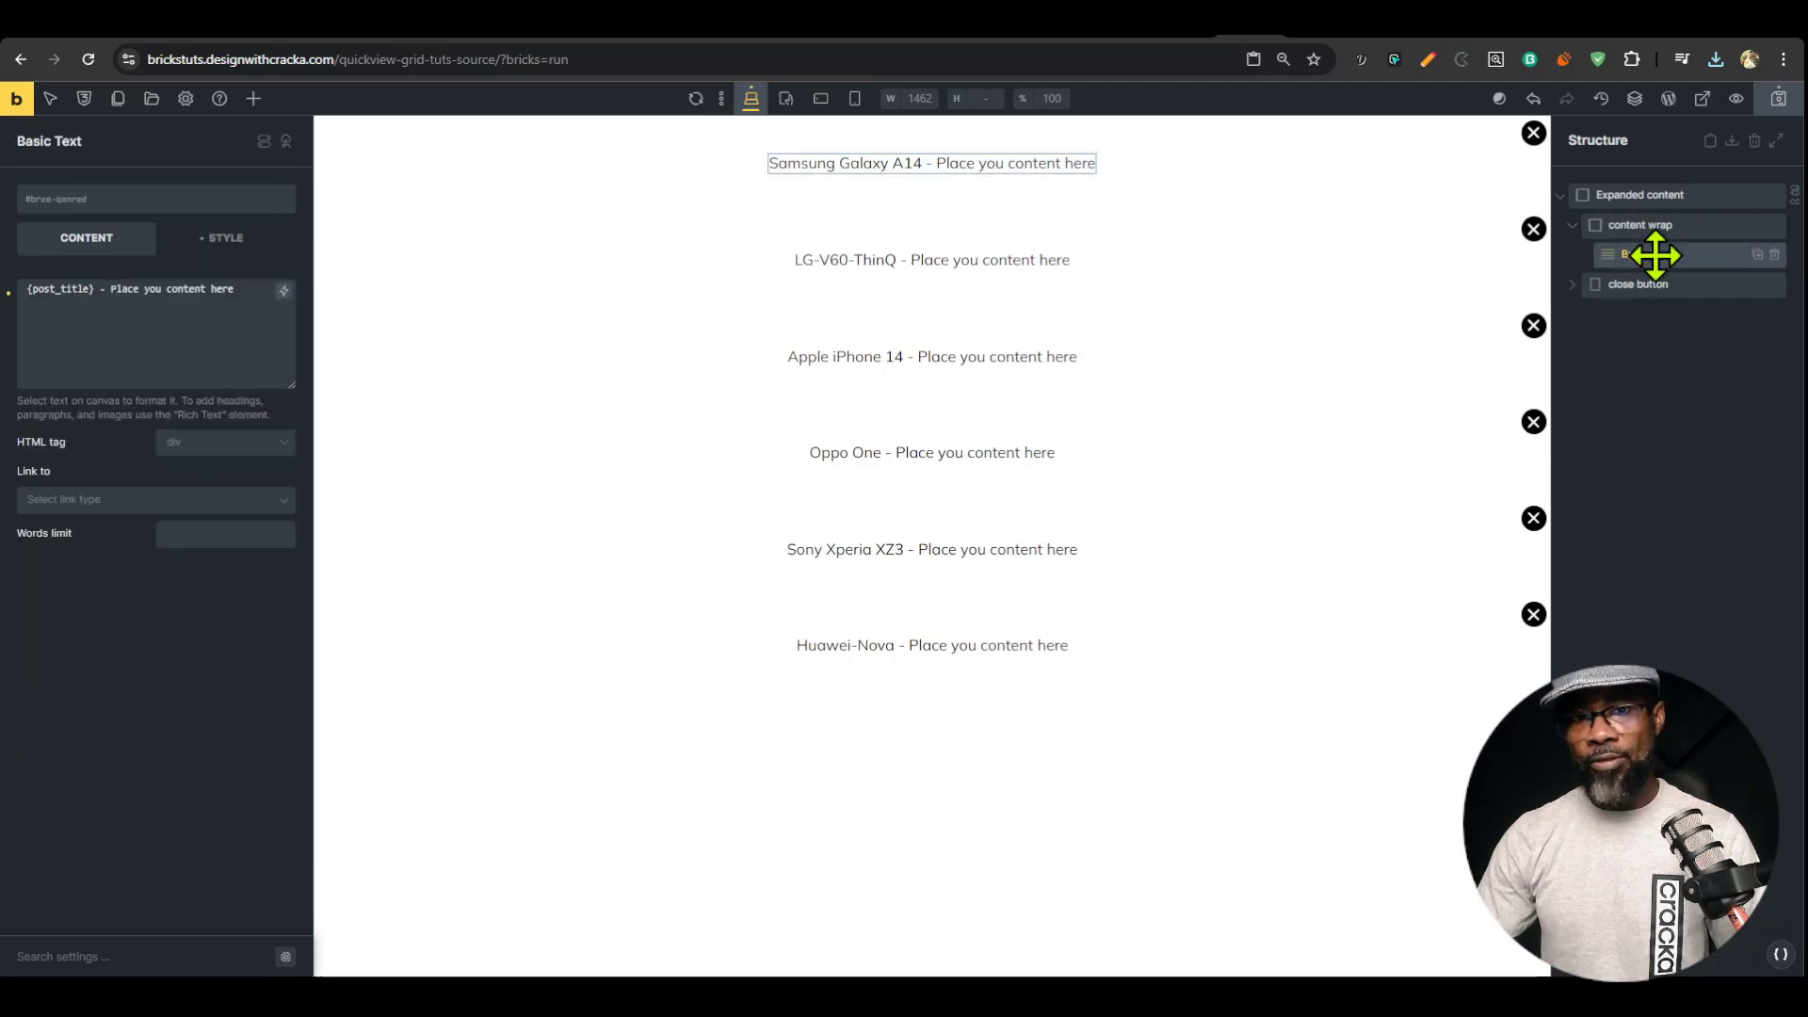
click(1795, 209)
click(283, 336)
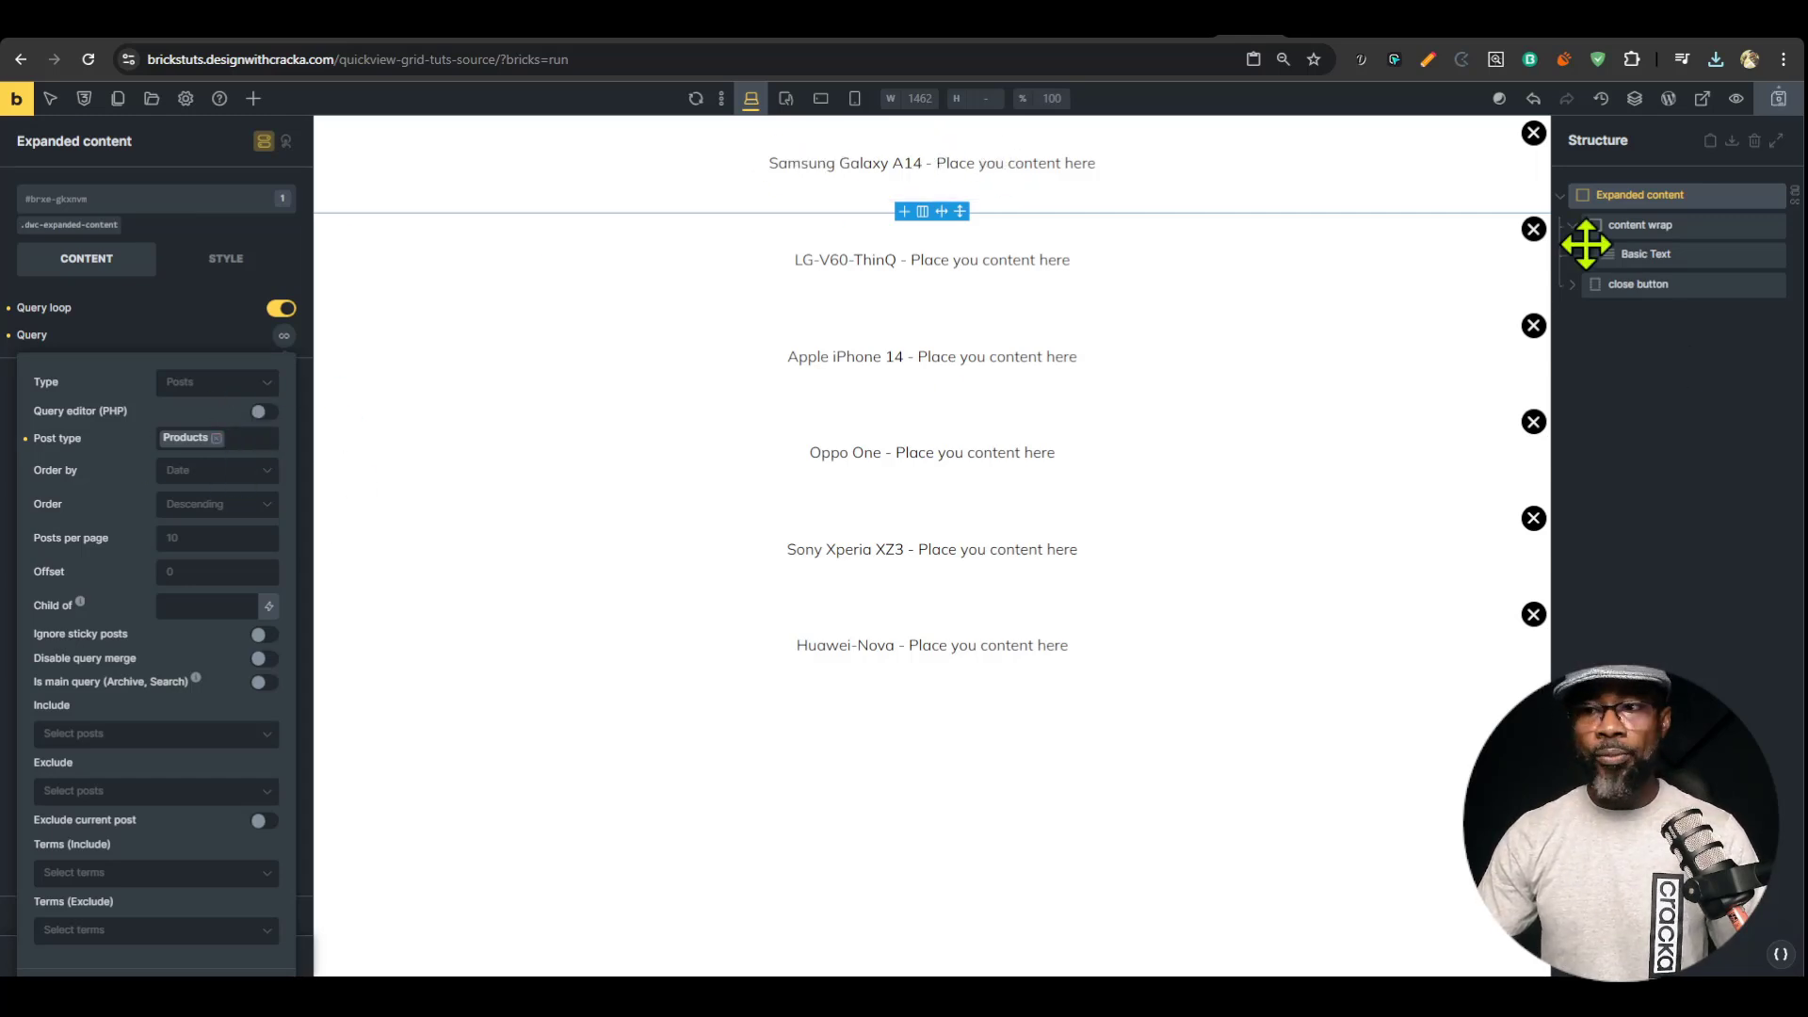
click(1634, 254)
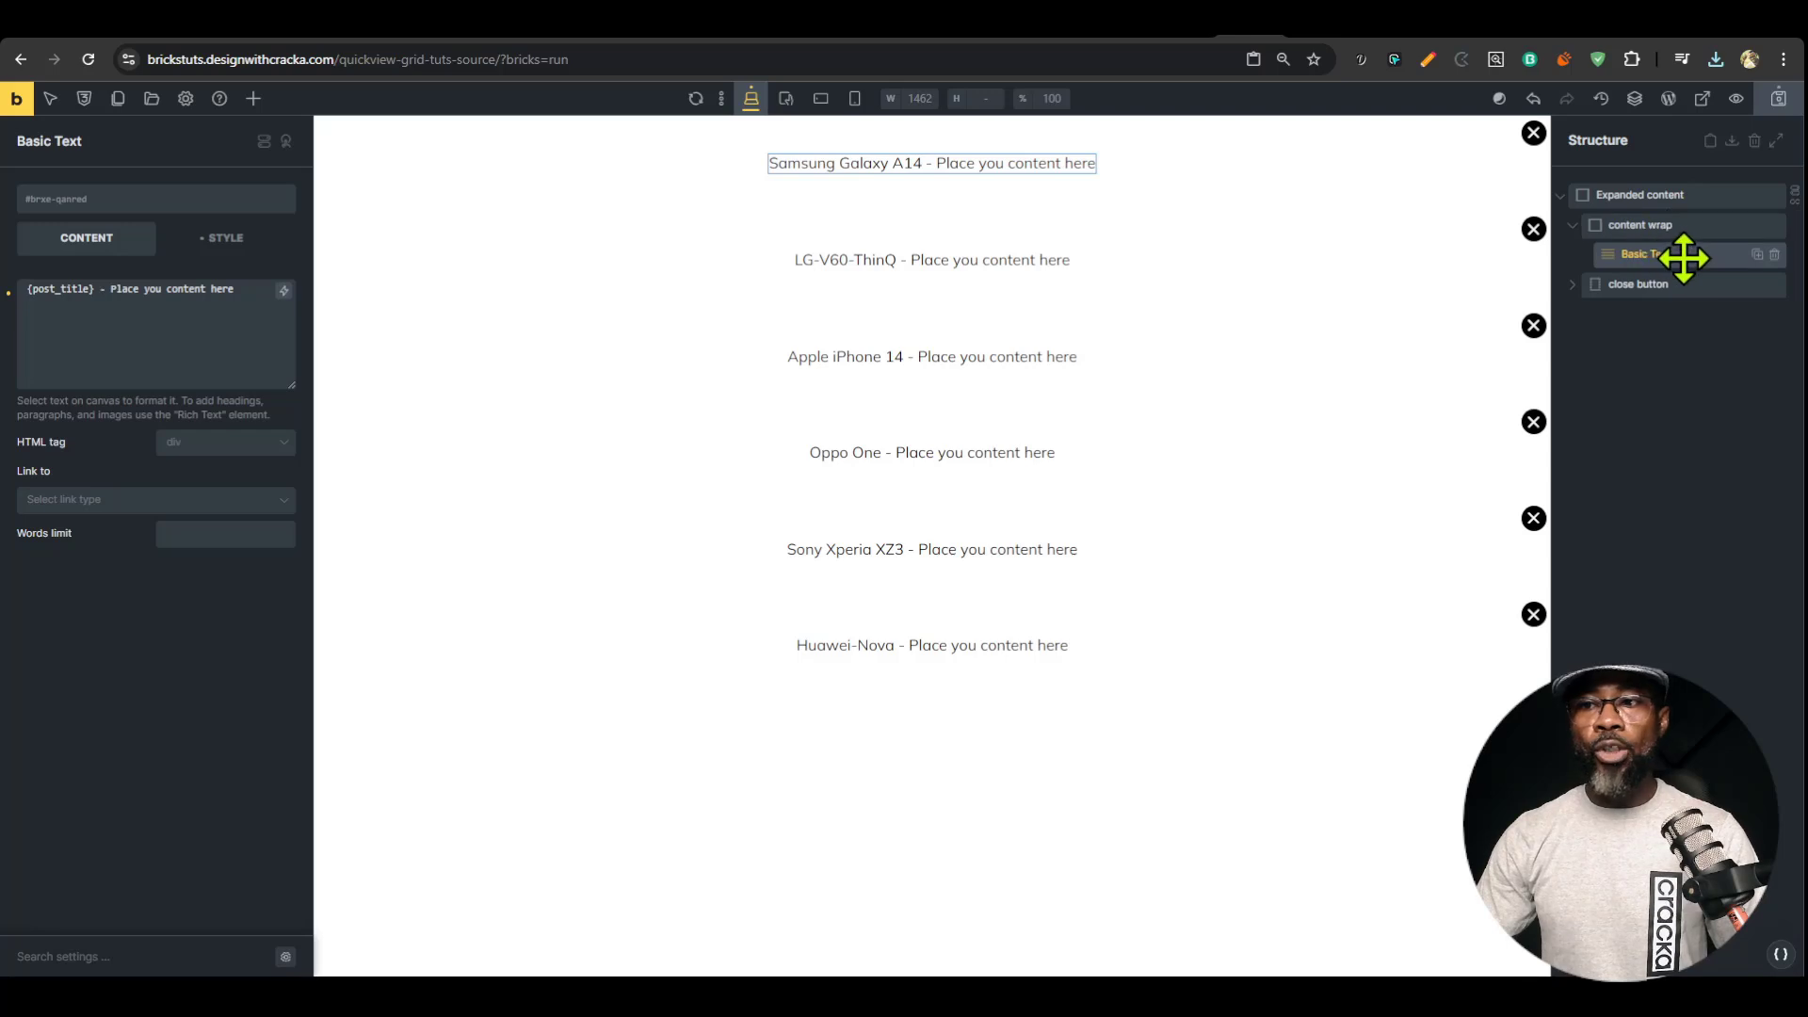
click(1773, 255)
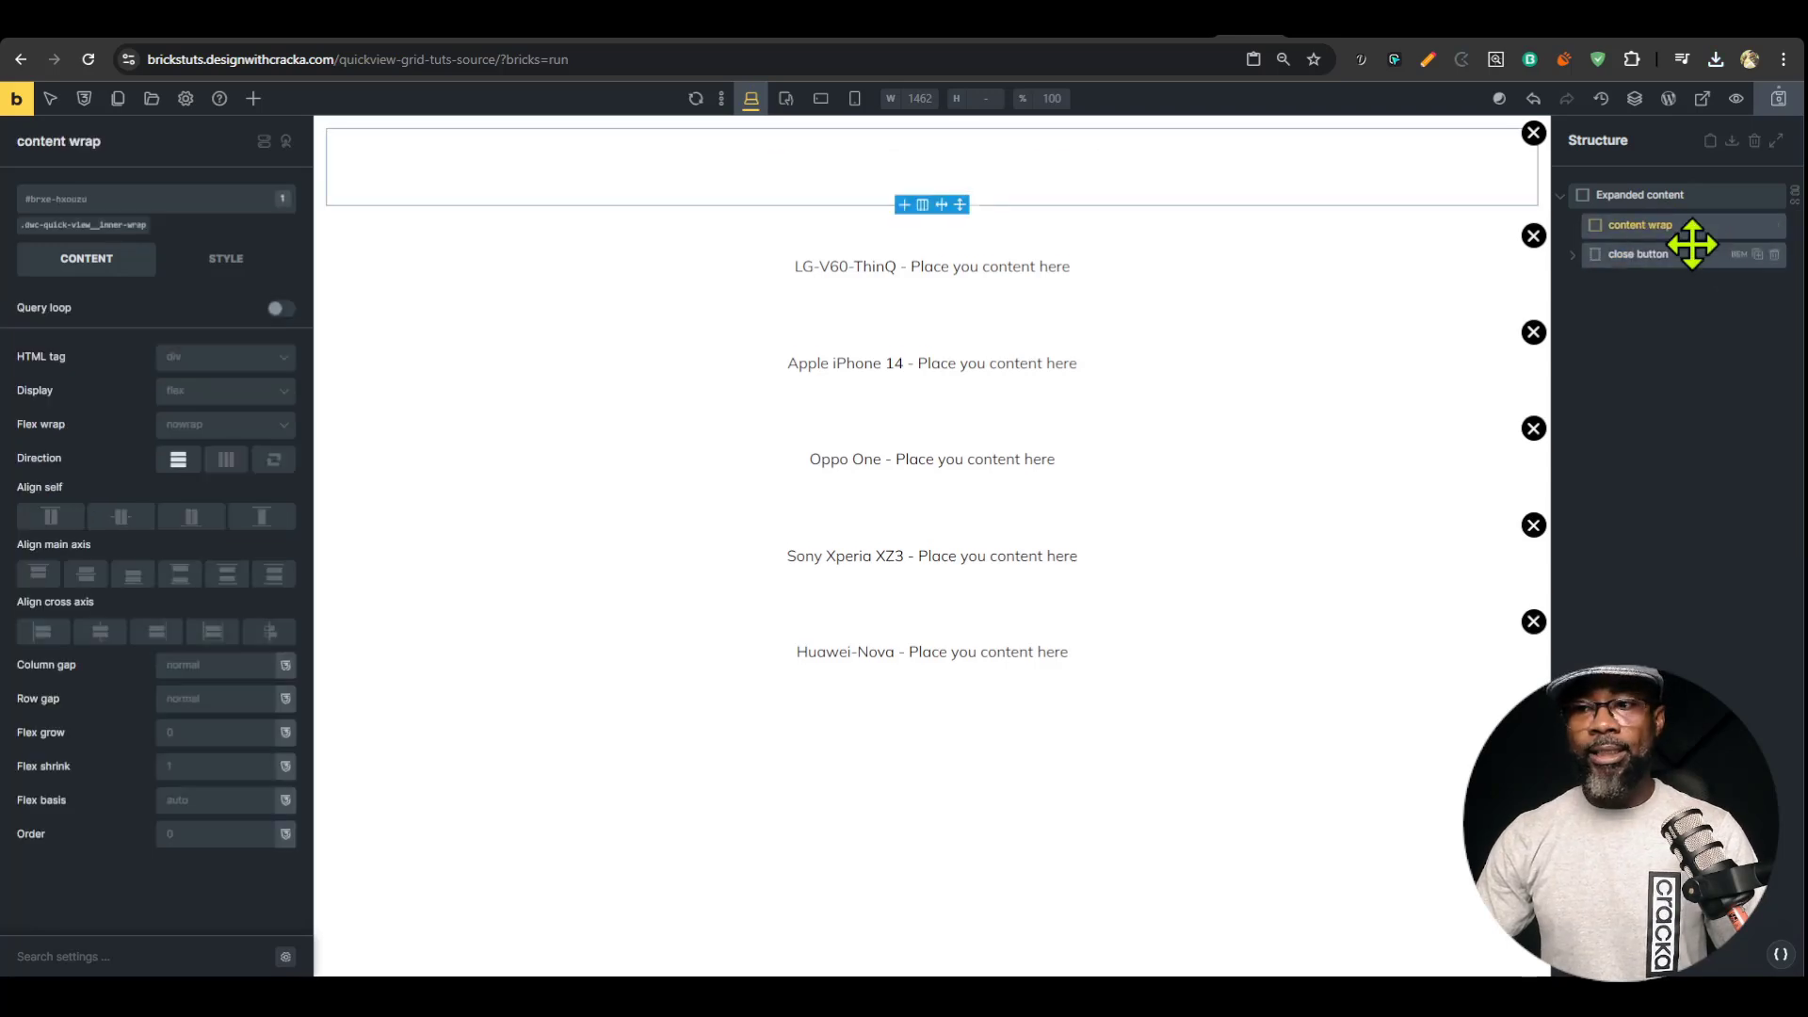
Split the content wrap into two columns, with an Image set to the product's featured image first.
mouse_move(924, 209)
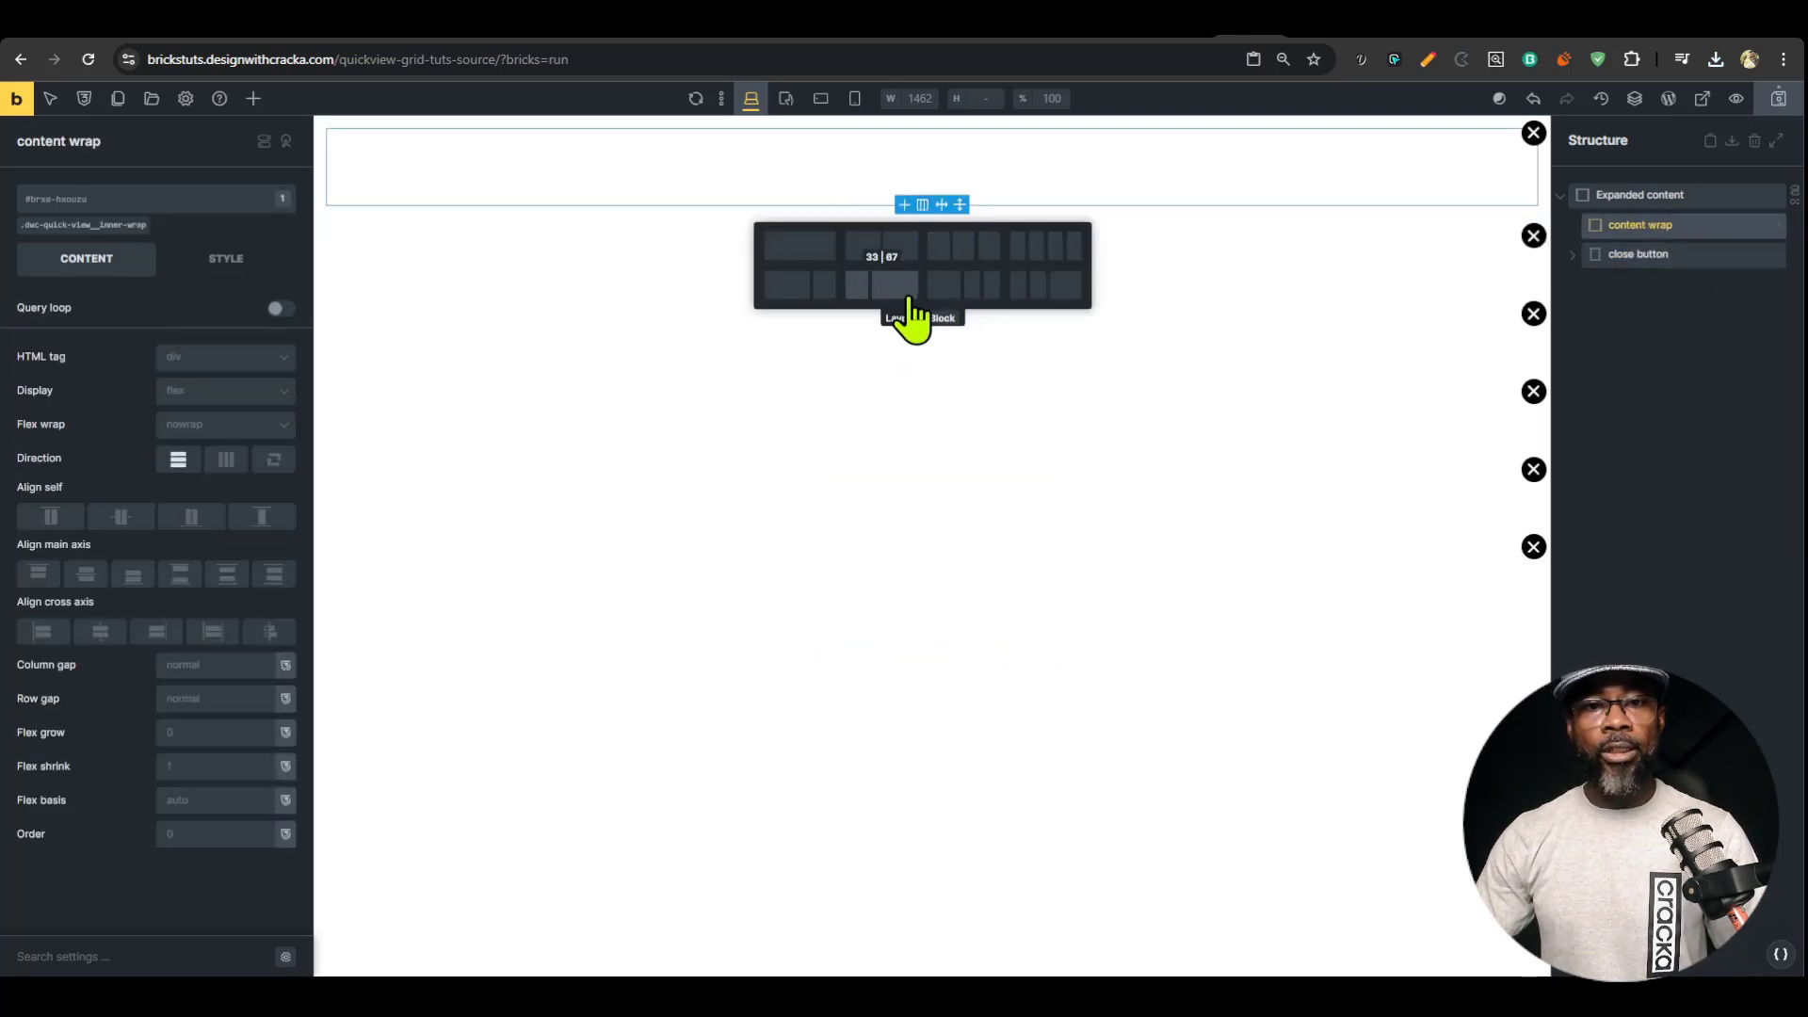
click(904, 287)
click(1654, 246)
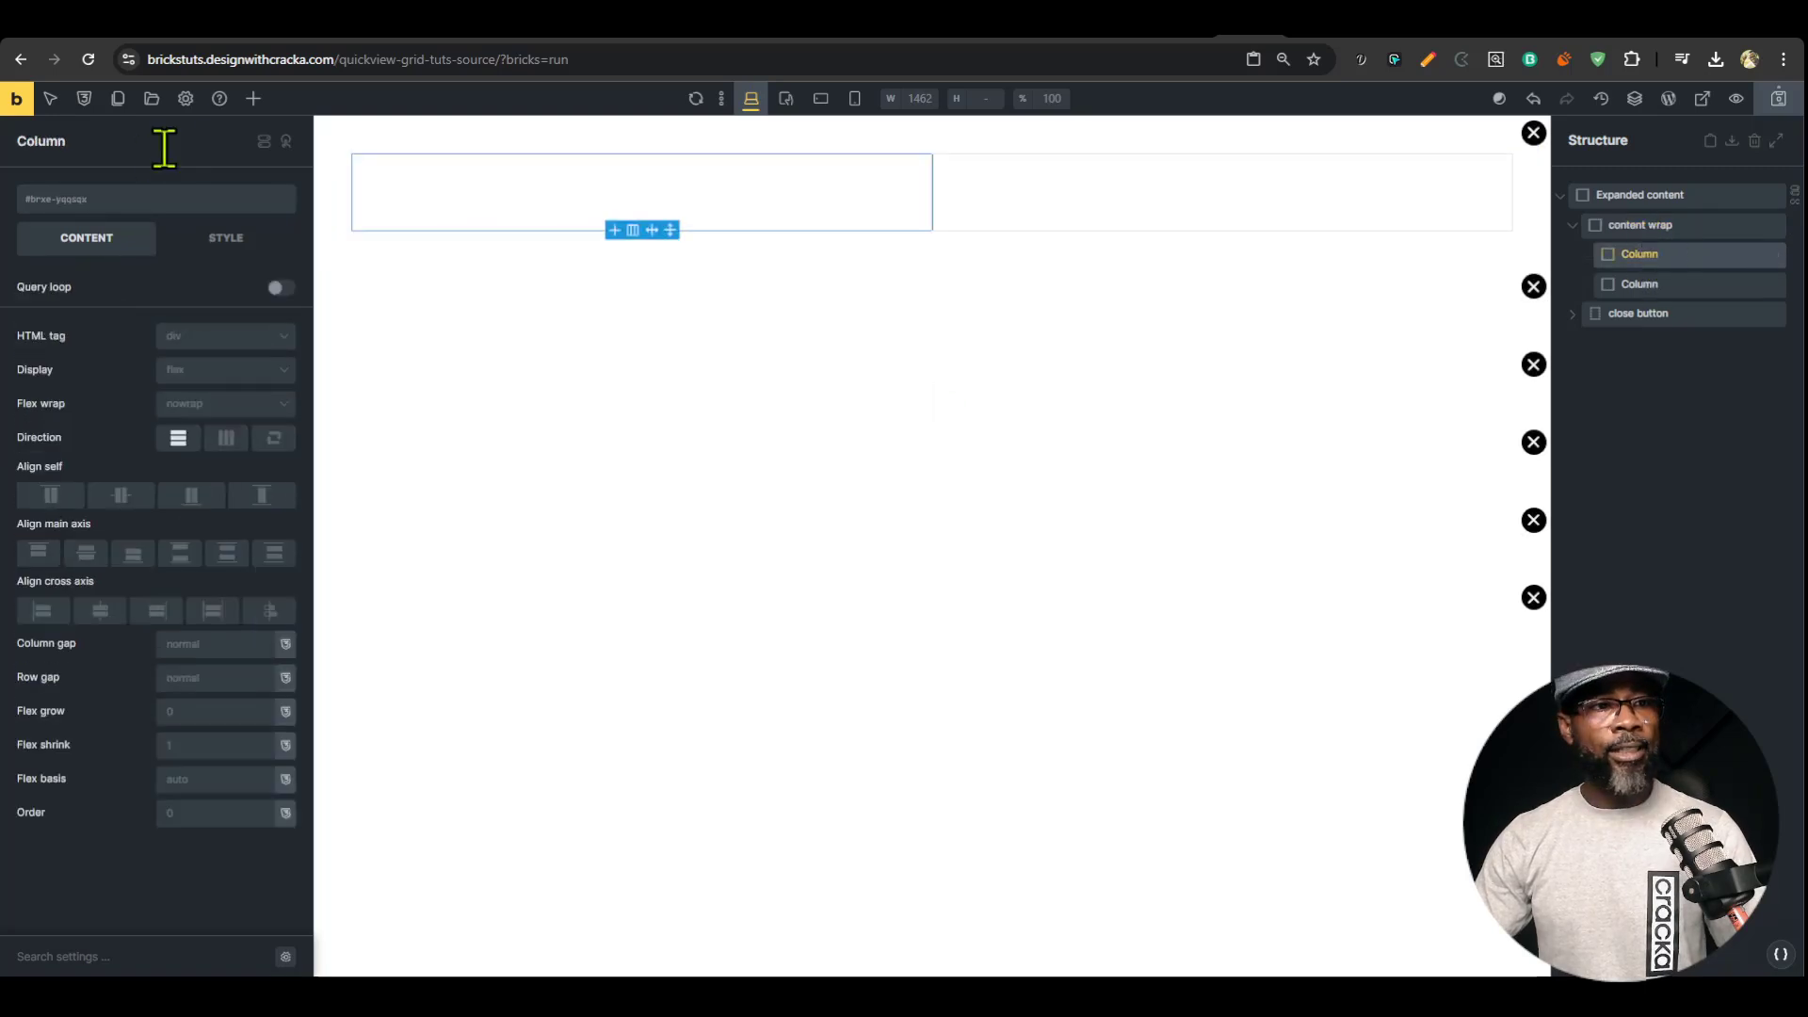
click(254, 99)
text(Image)
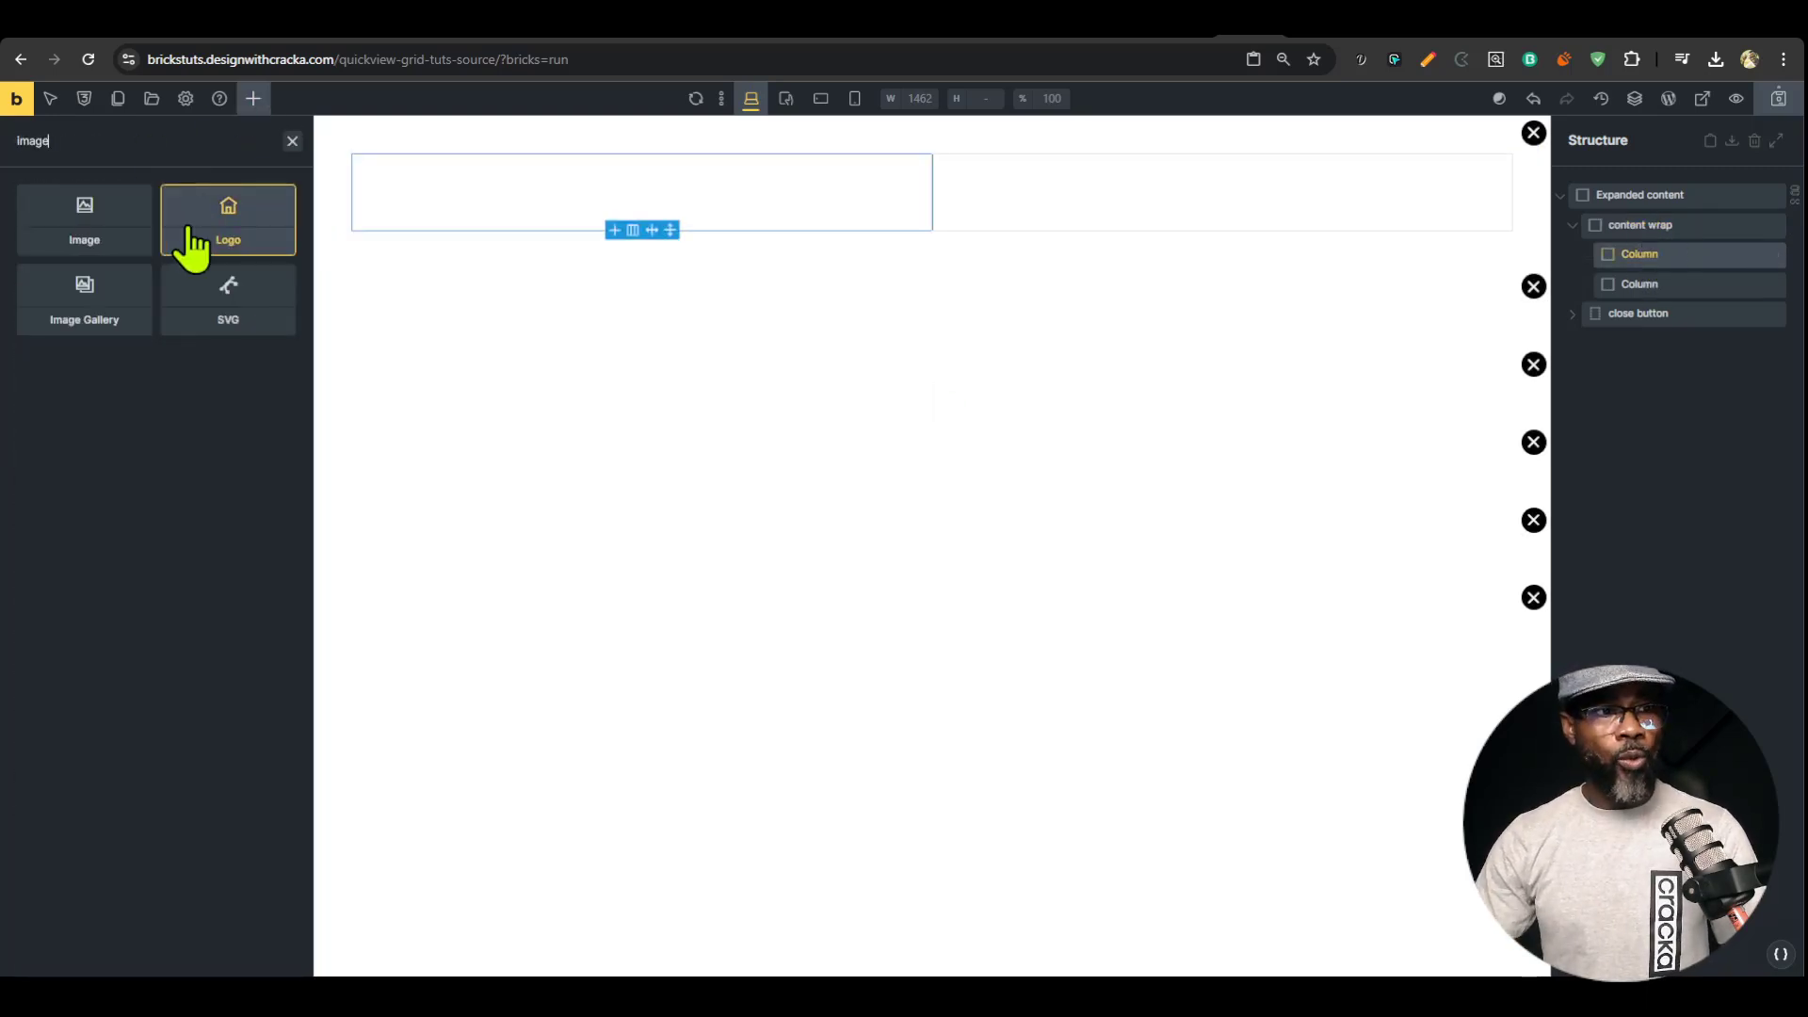
click(84, 218)
click(1586, 254)
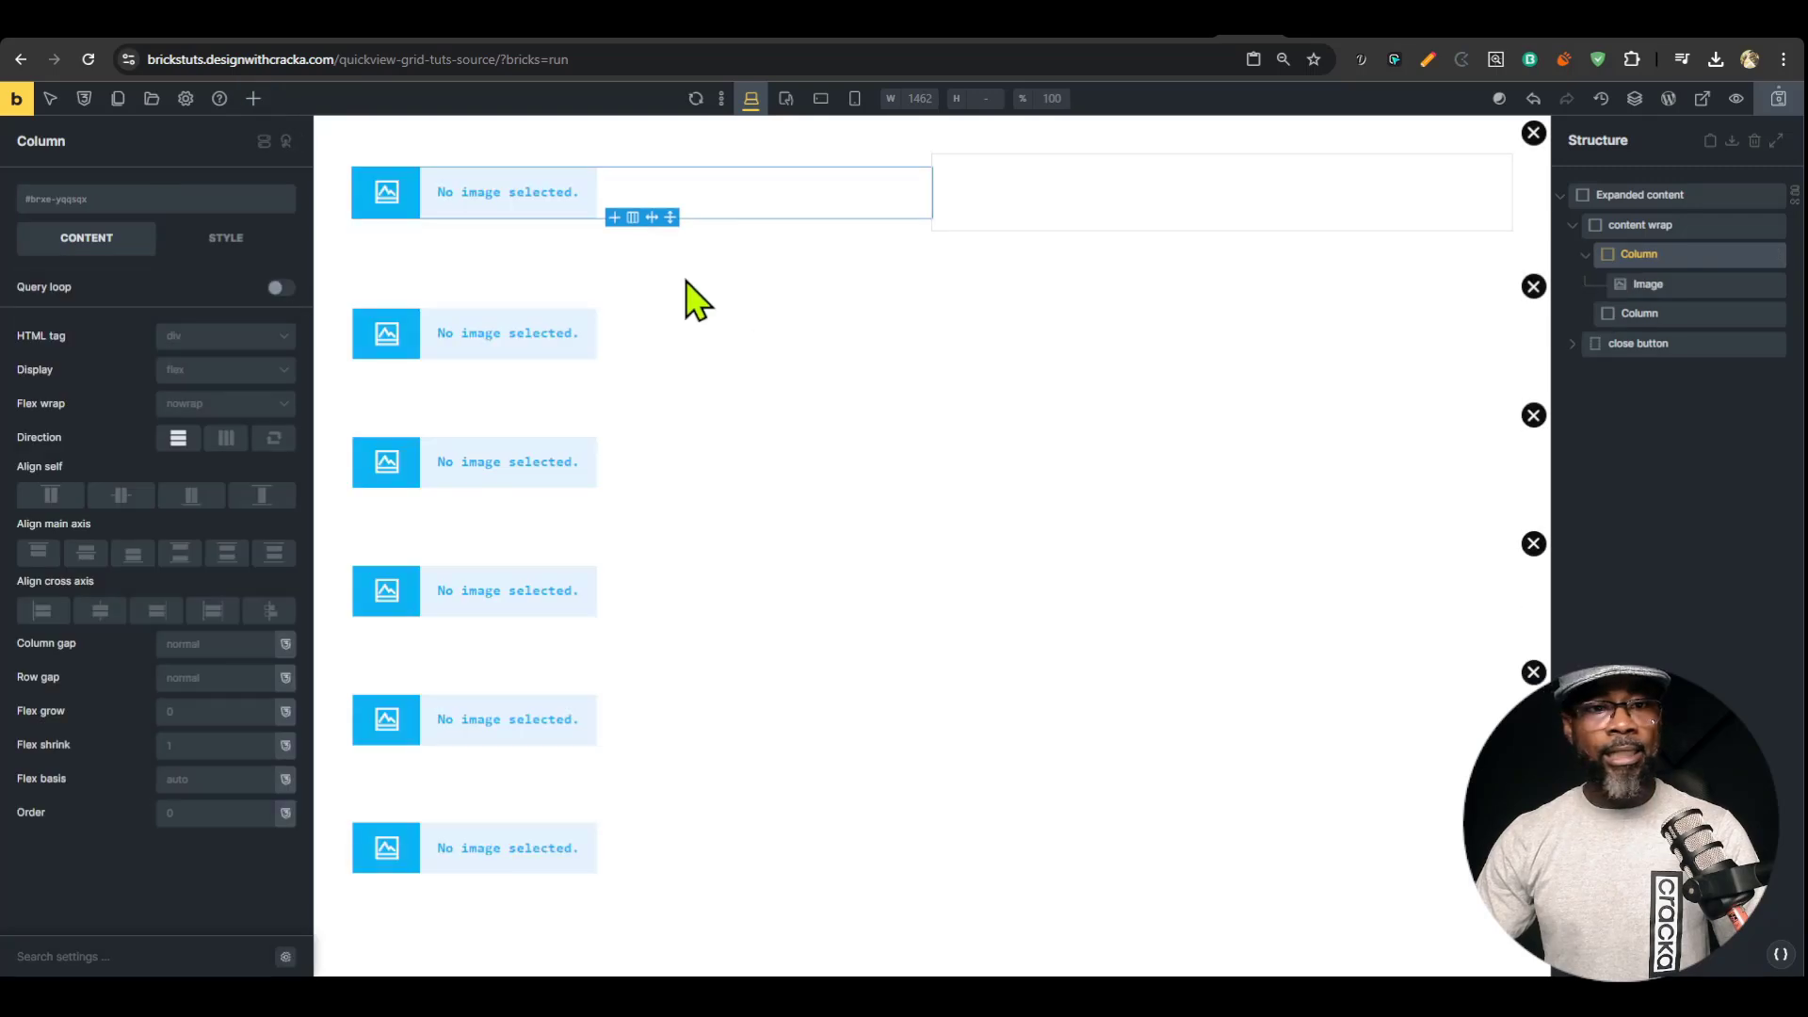
click(461, 203)
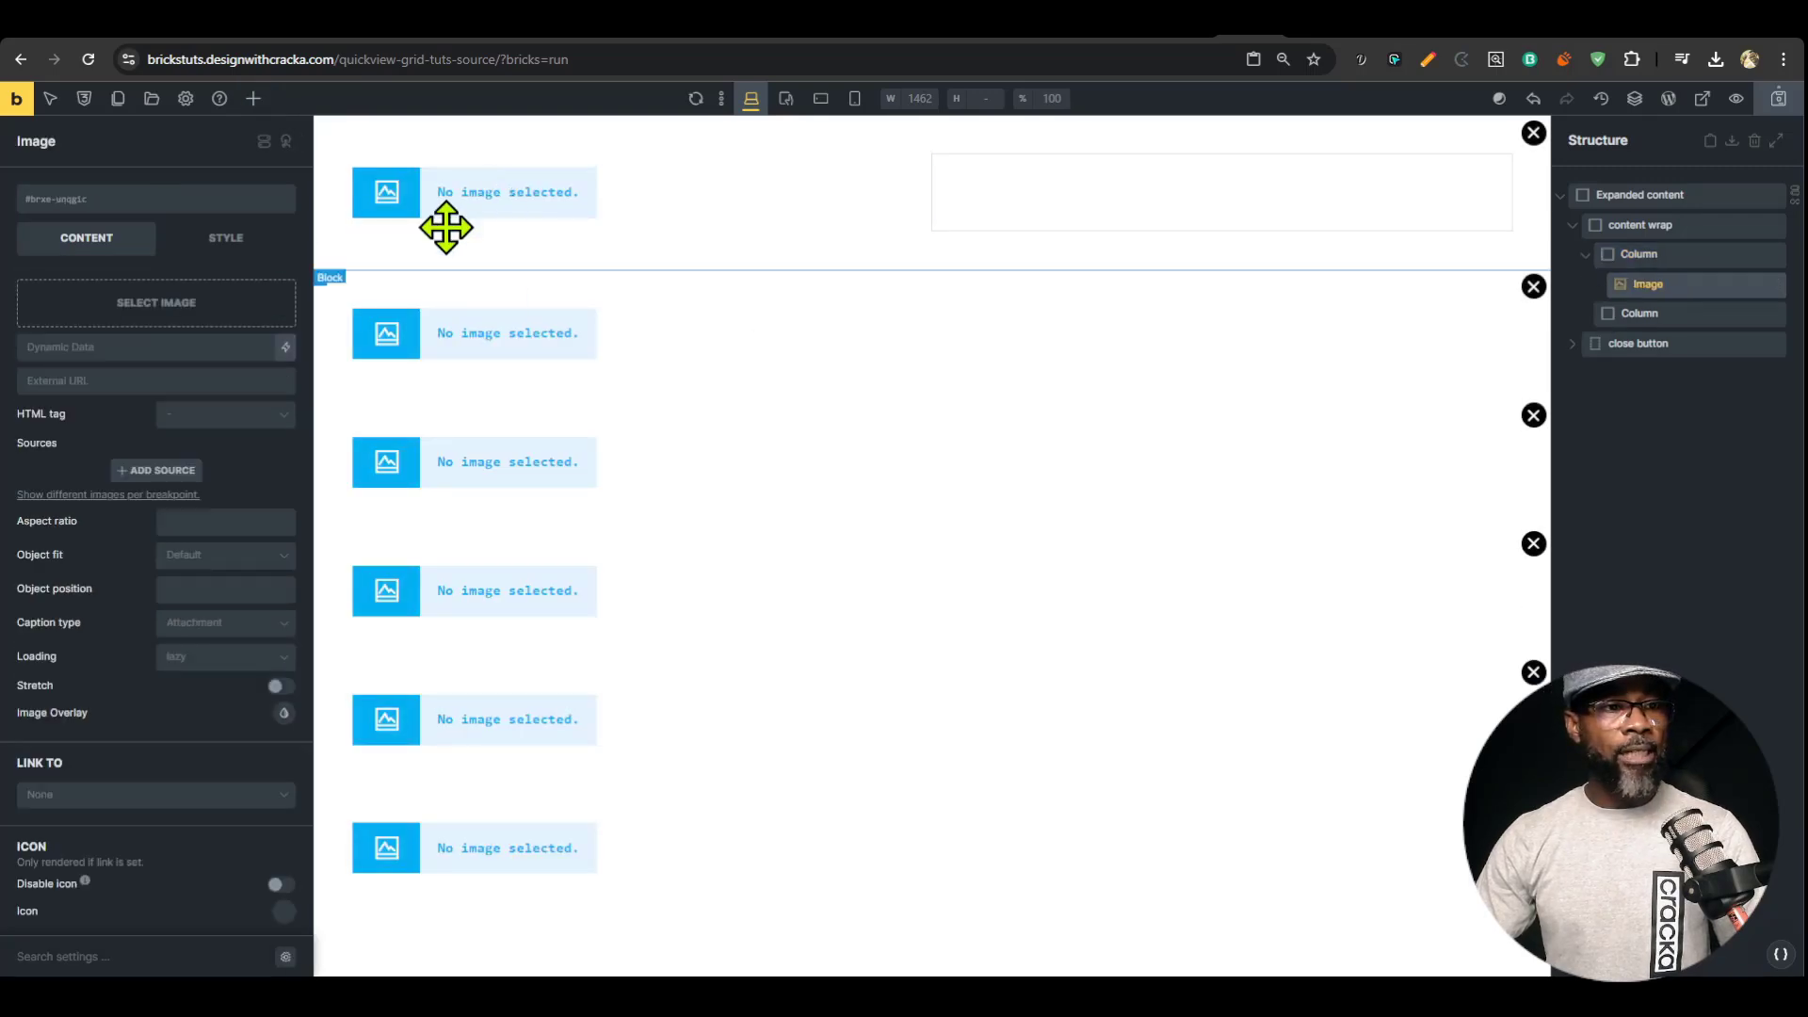
click(285, 346)
click(141, 428)
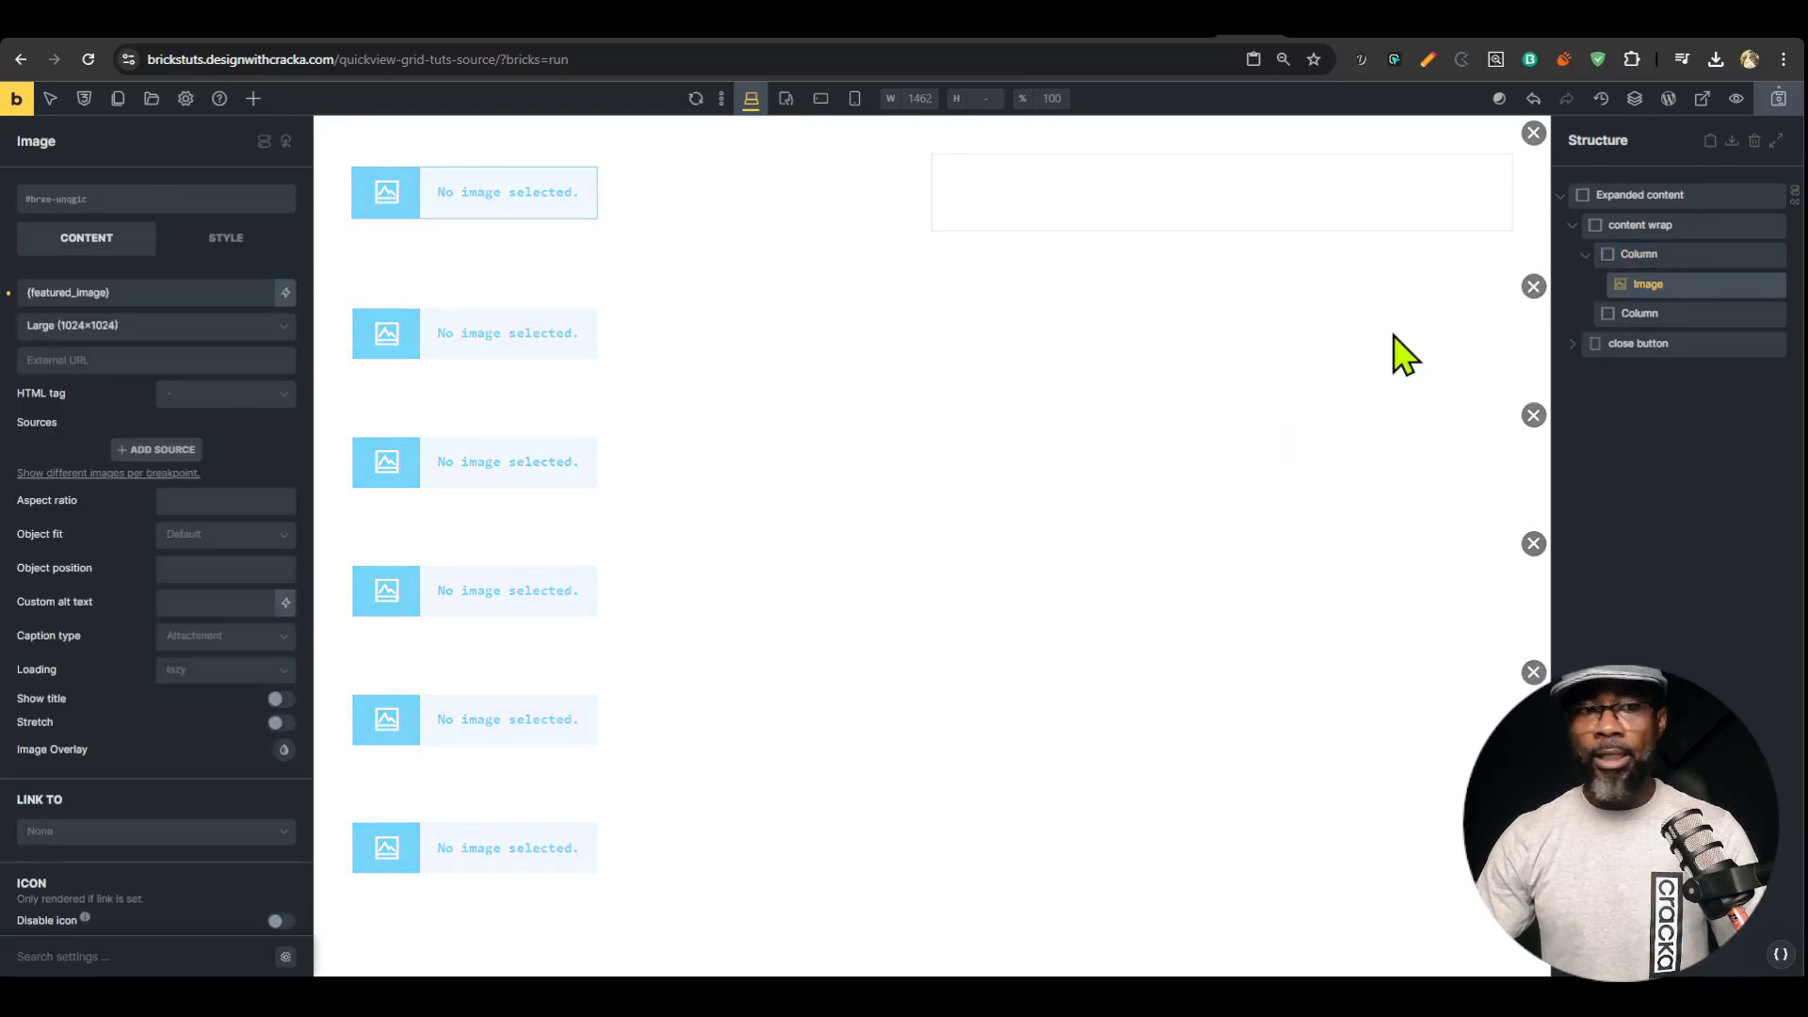
Paste the product title, price and add-to-cart elements into the second column and save.
click(1639, 316)
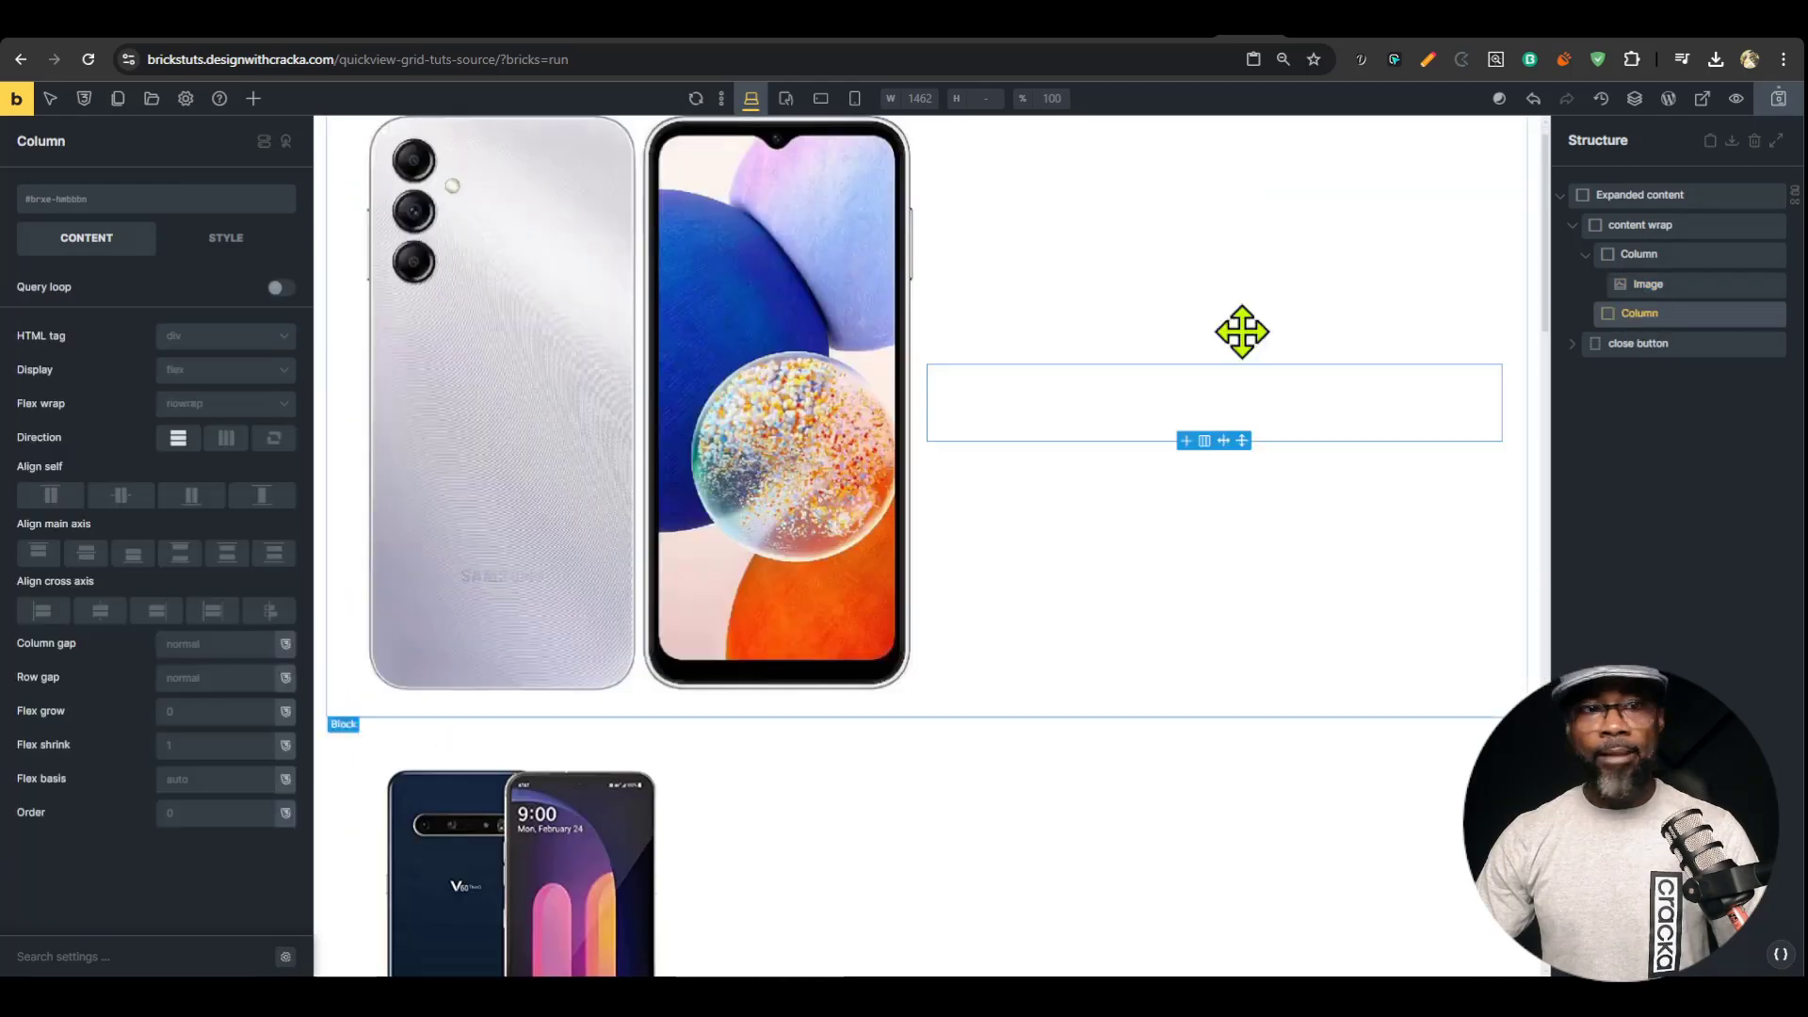
click(254, 99)
key(ctrl+v)
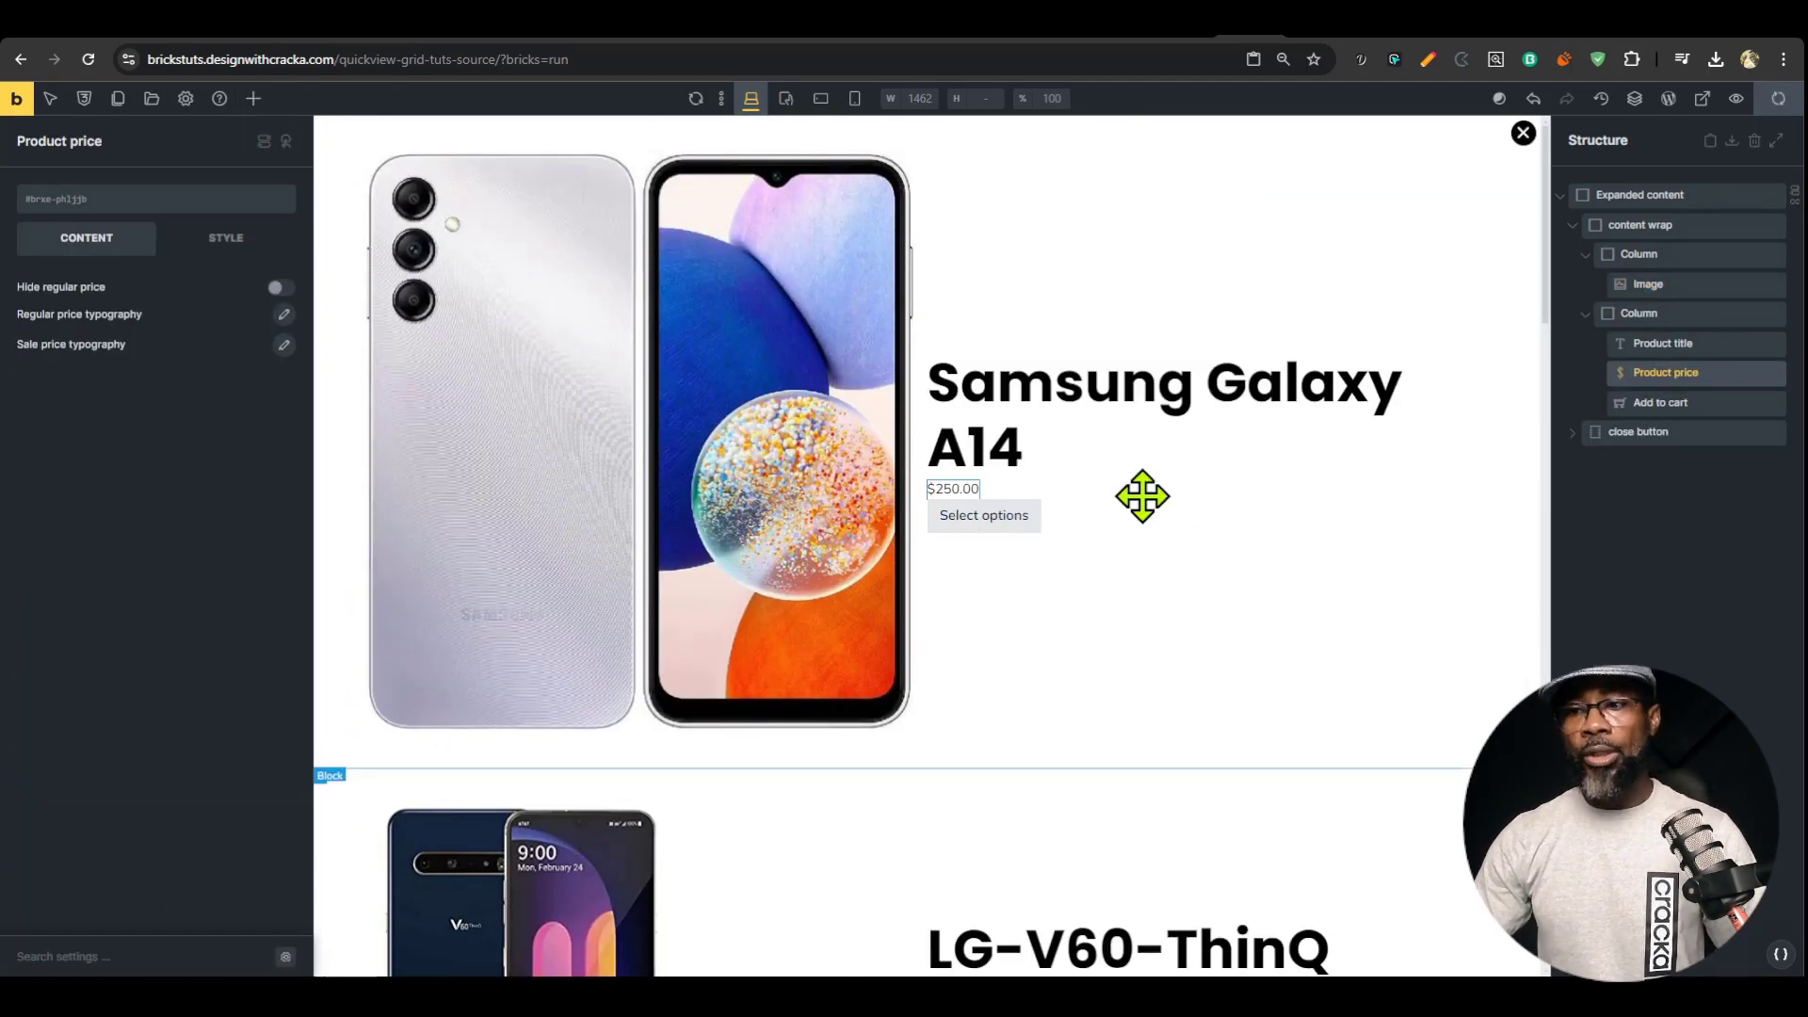
click(1776, 99)
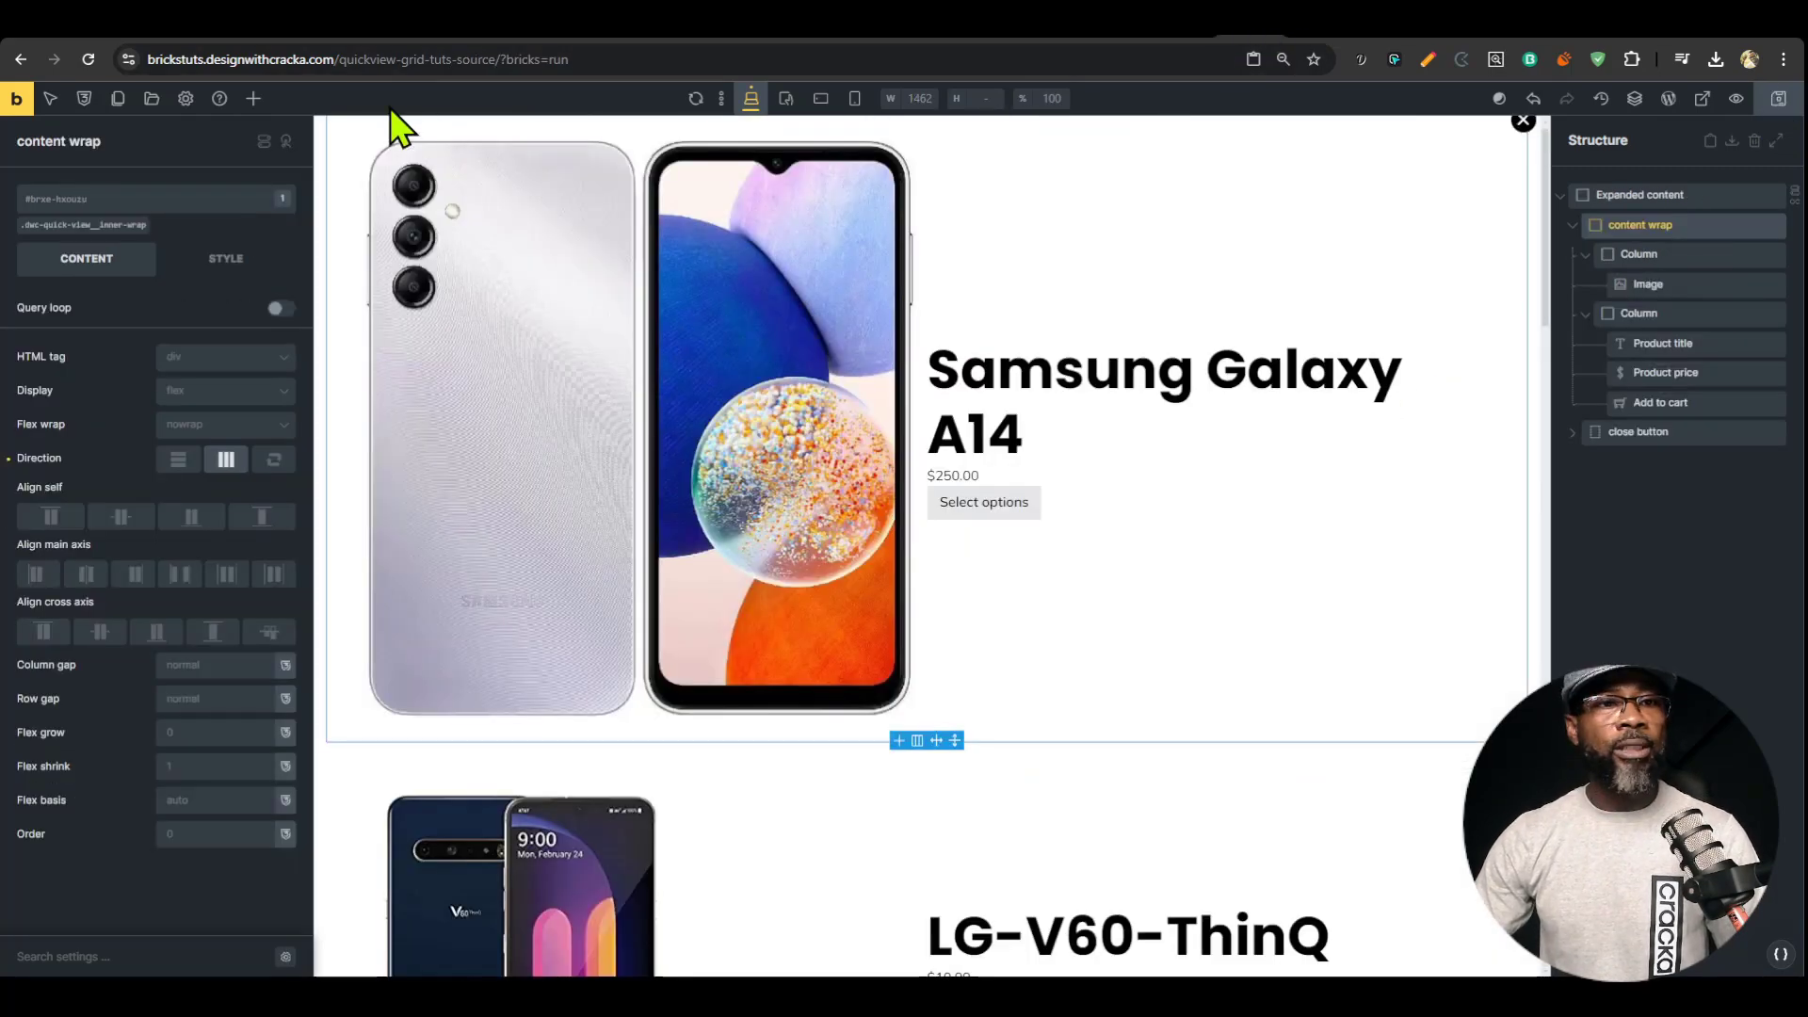
click(340, 59)
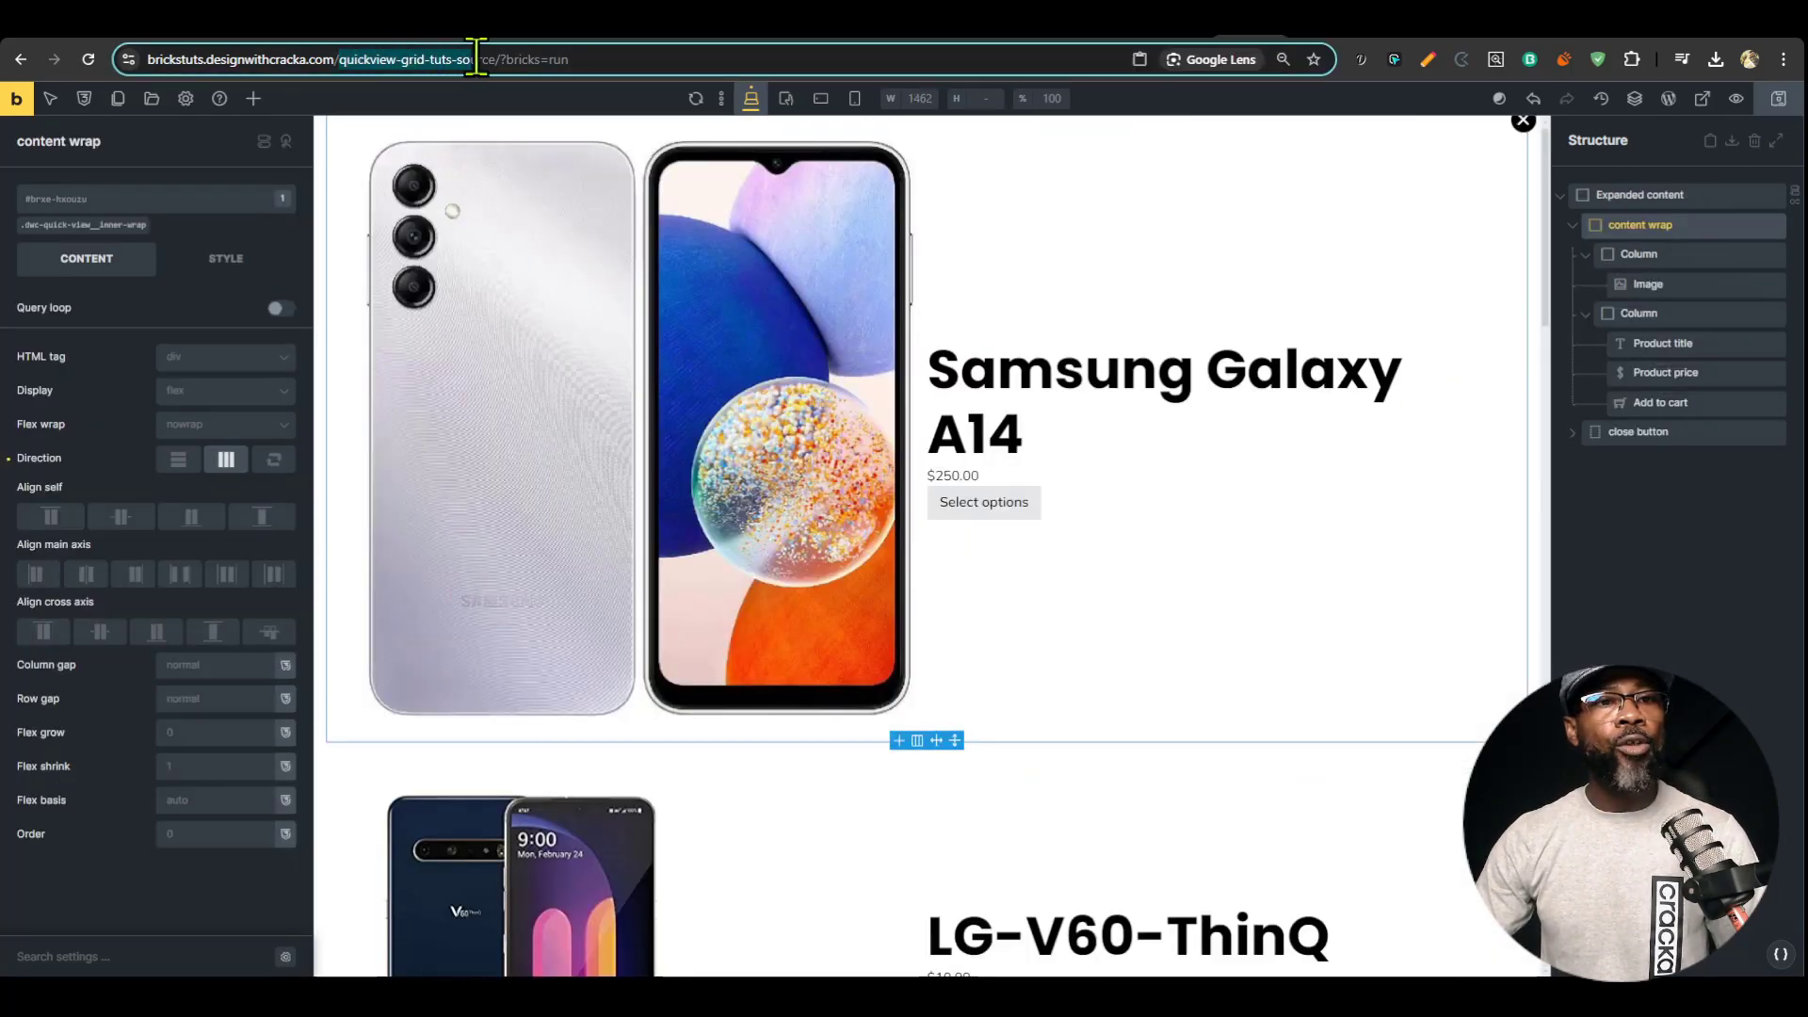
Replace '/quickview-grid-source/' in the script's line-6 fetch URL with the copied '/quickview-grid-tuts-source/' slug.
drag(495, 58, 496, 58)
key(ctrl+c)
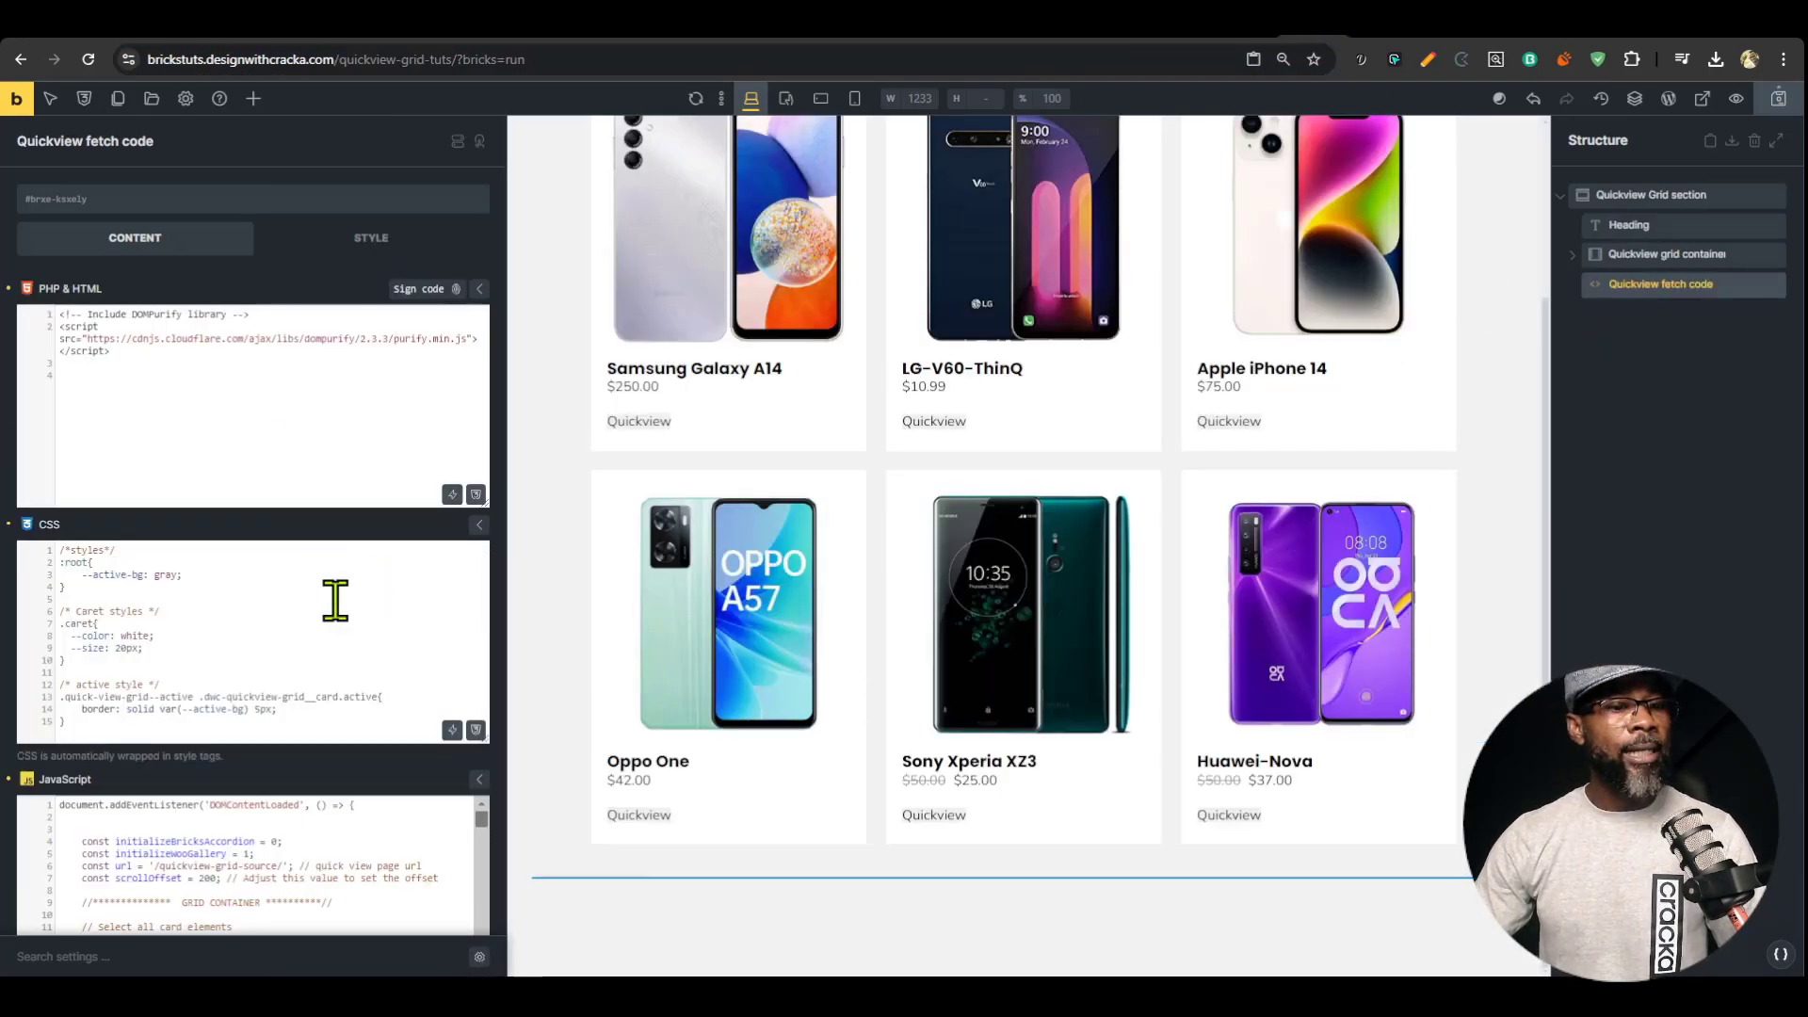
scroll(335, 599, down, 3)
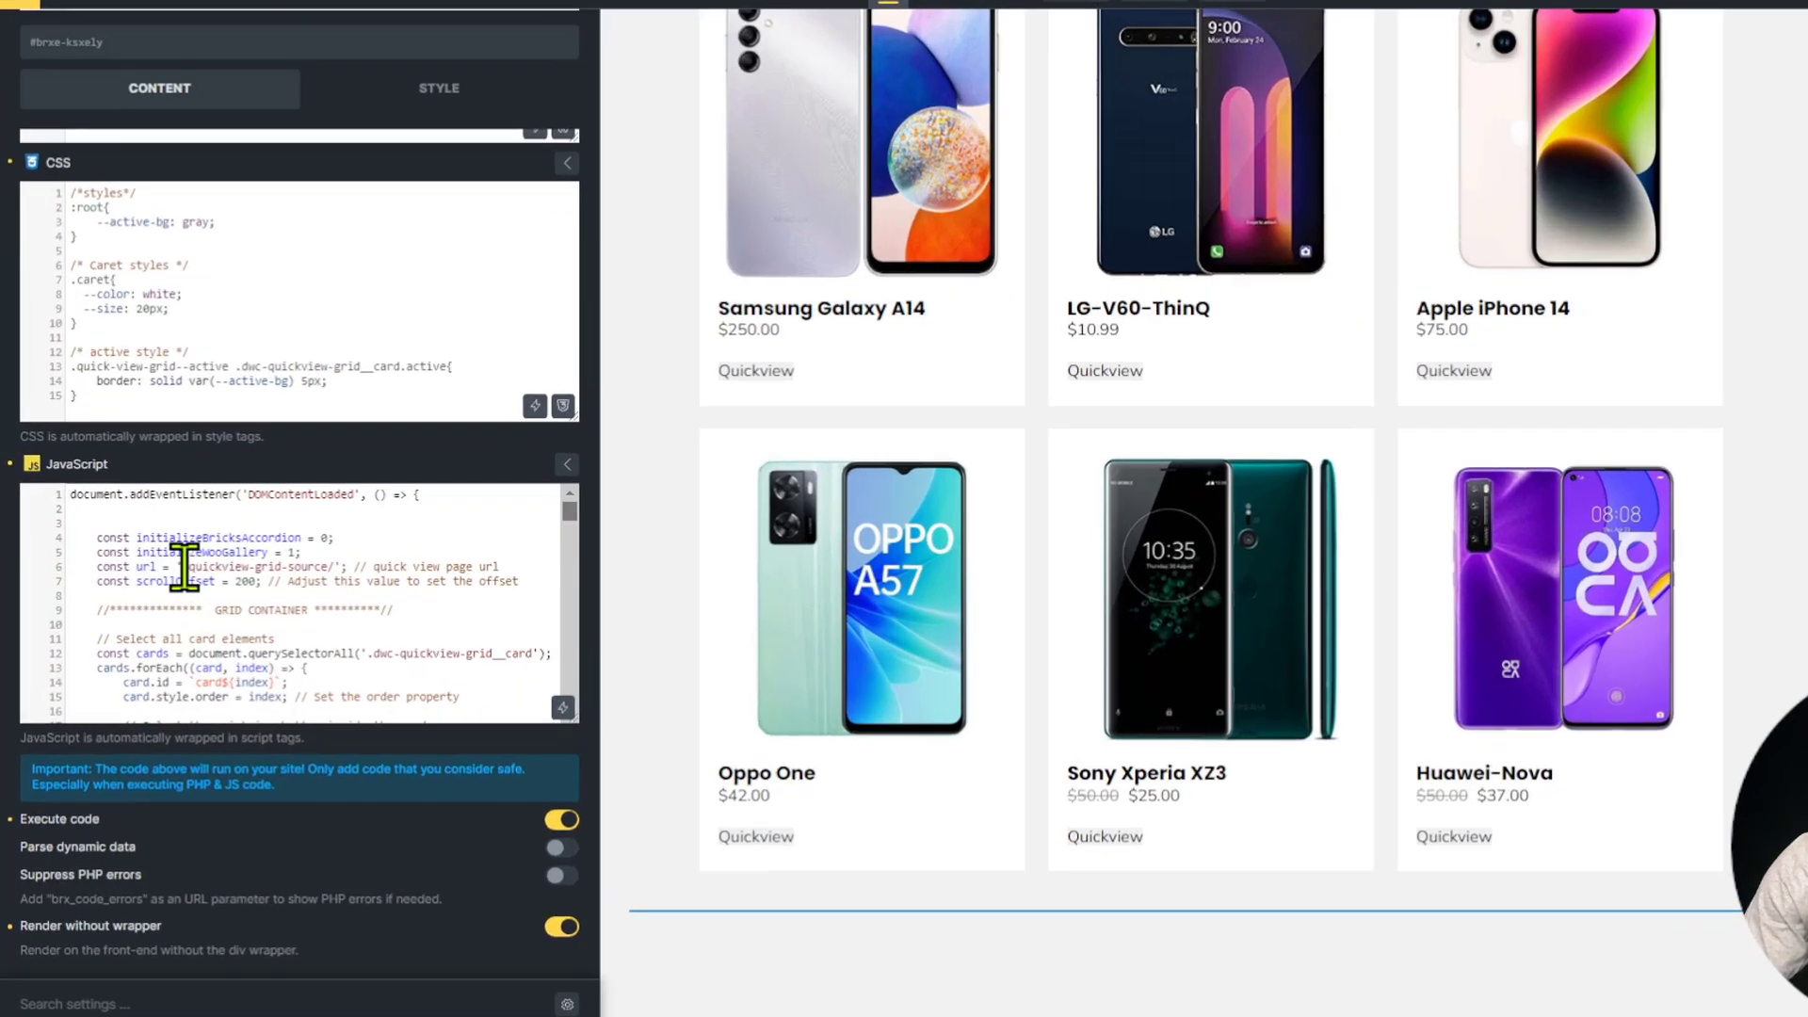
drag(160, 586, 191, 586)
drag(509, 407, 750, 403)
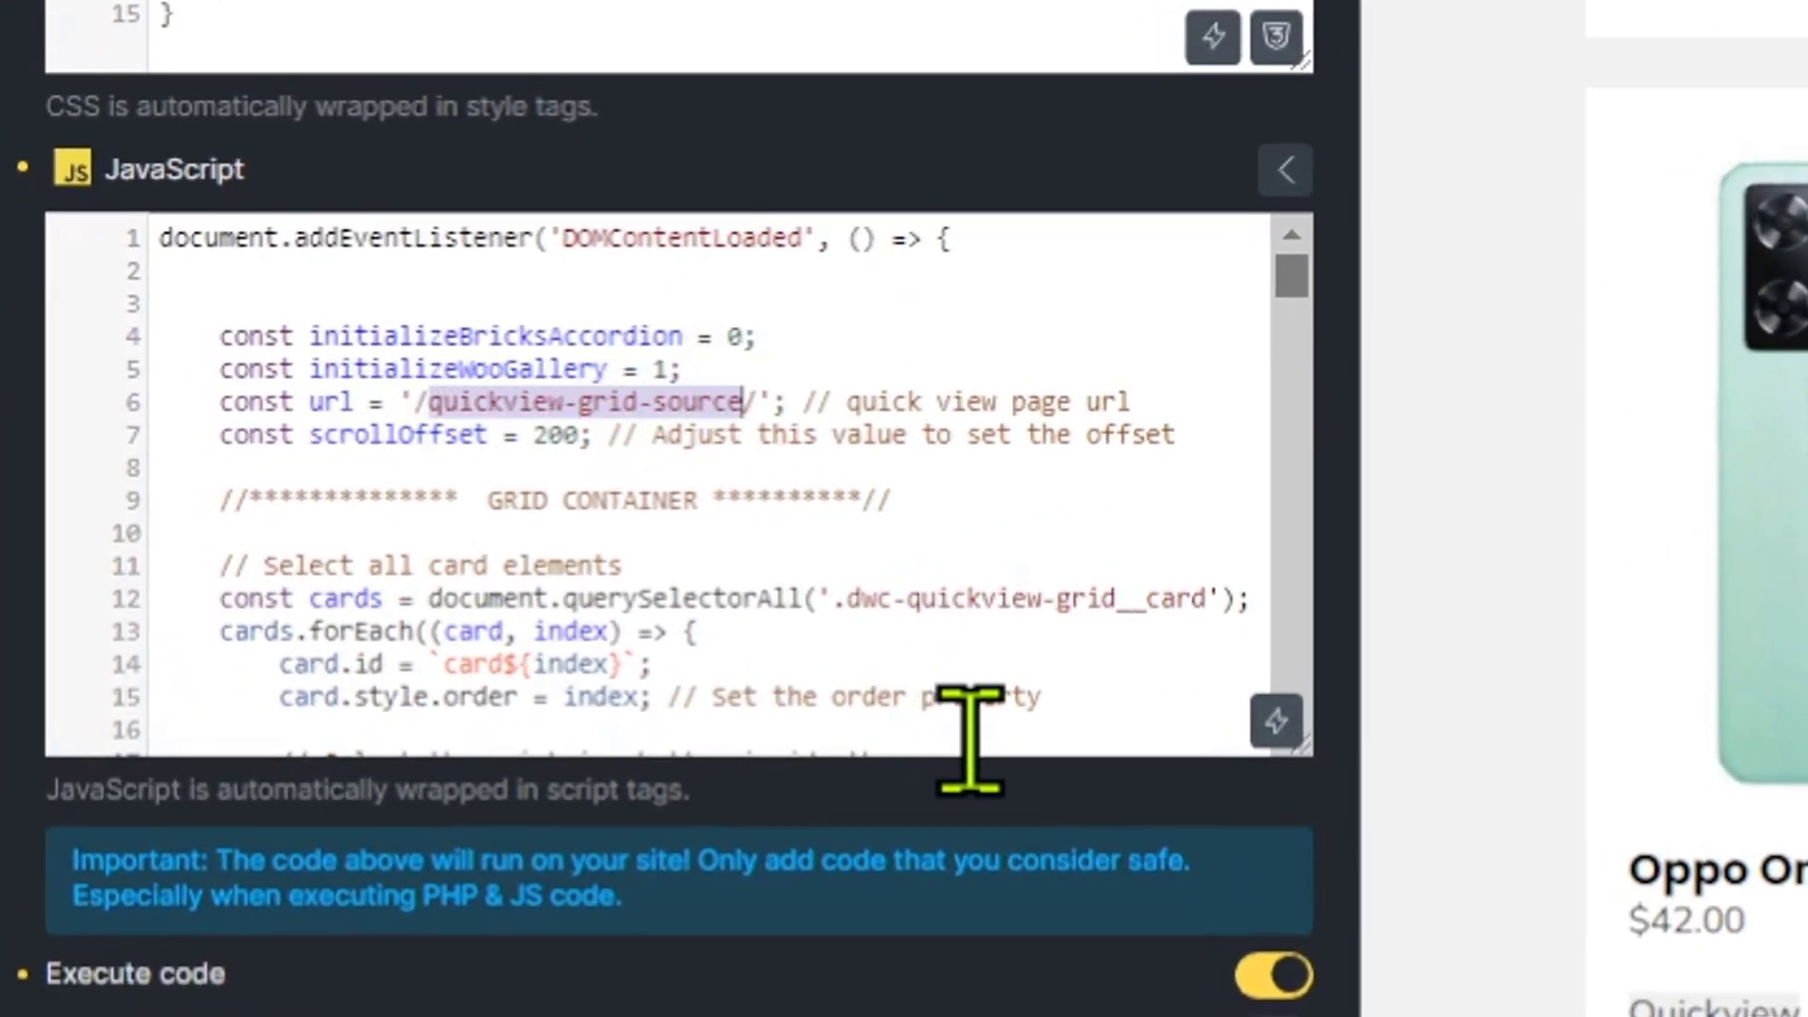
key(ctrl+v)
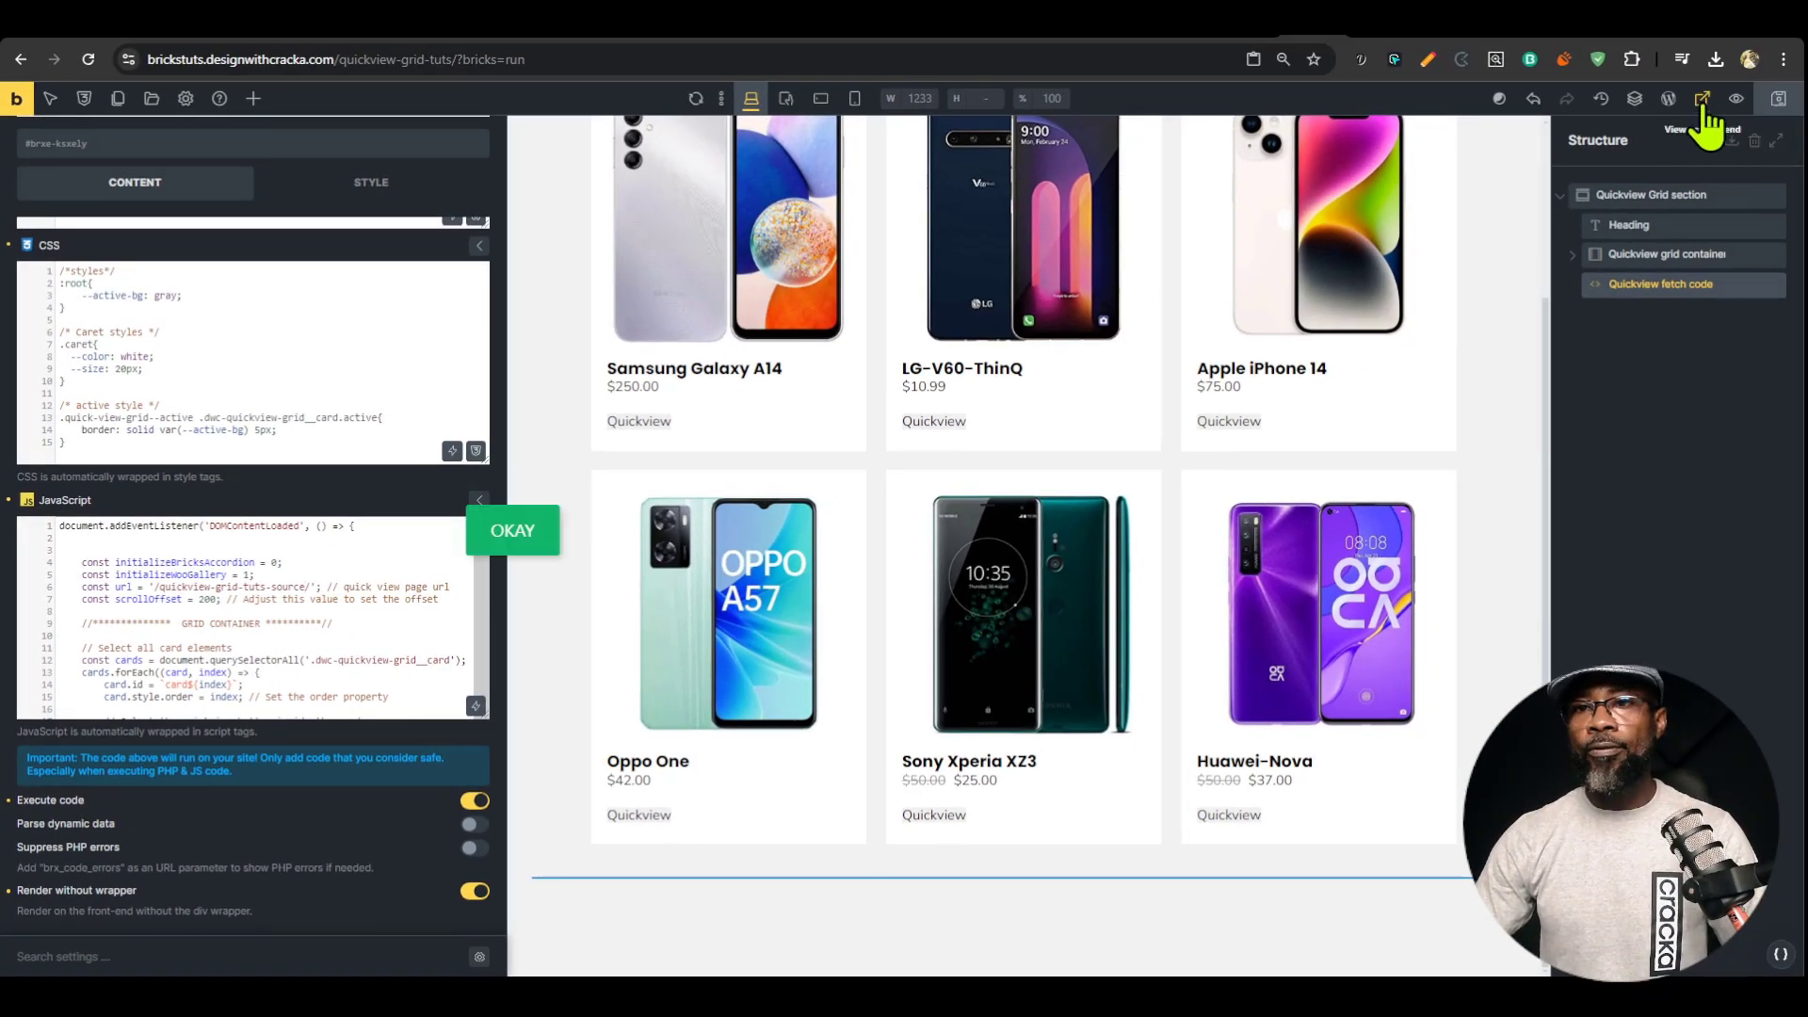
Preview the page and test the Samsung Galaxy A14 quick view before restyling.
click(1702, 100)
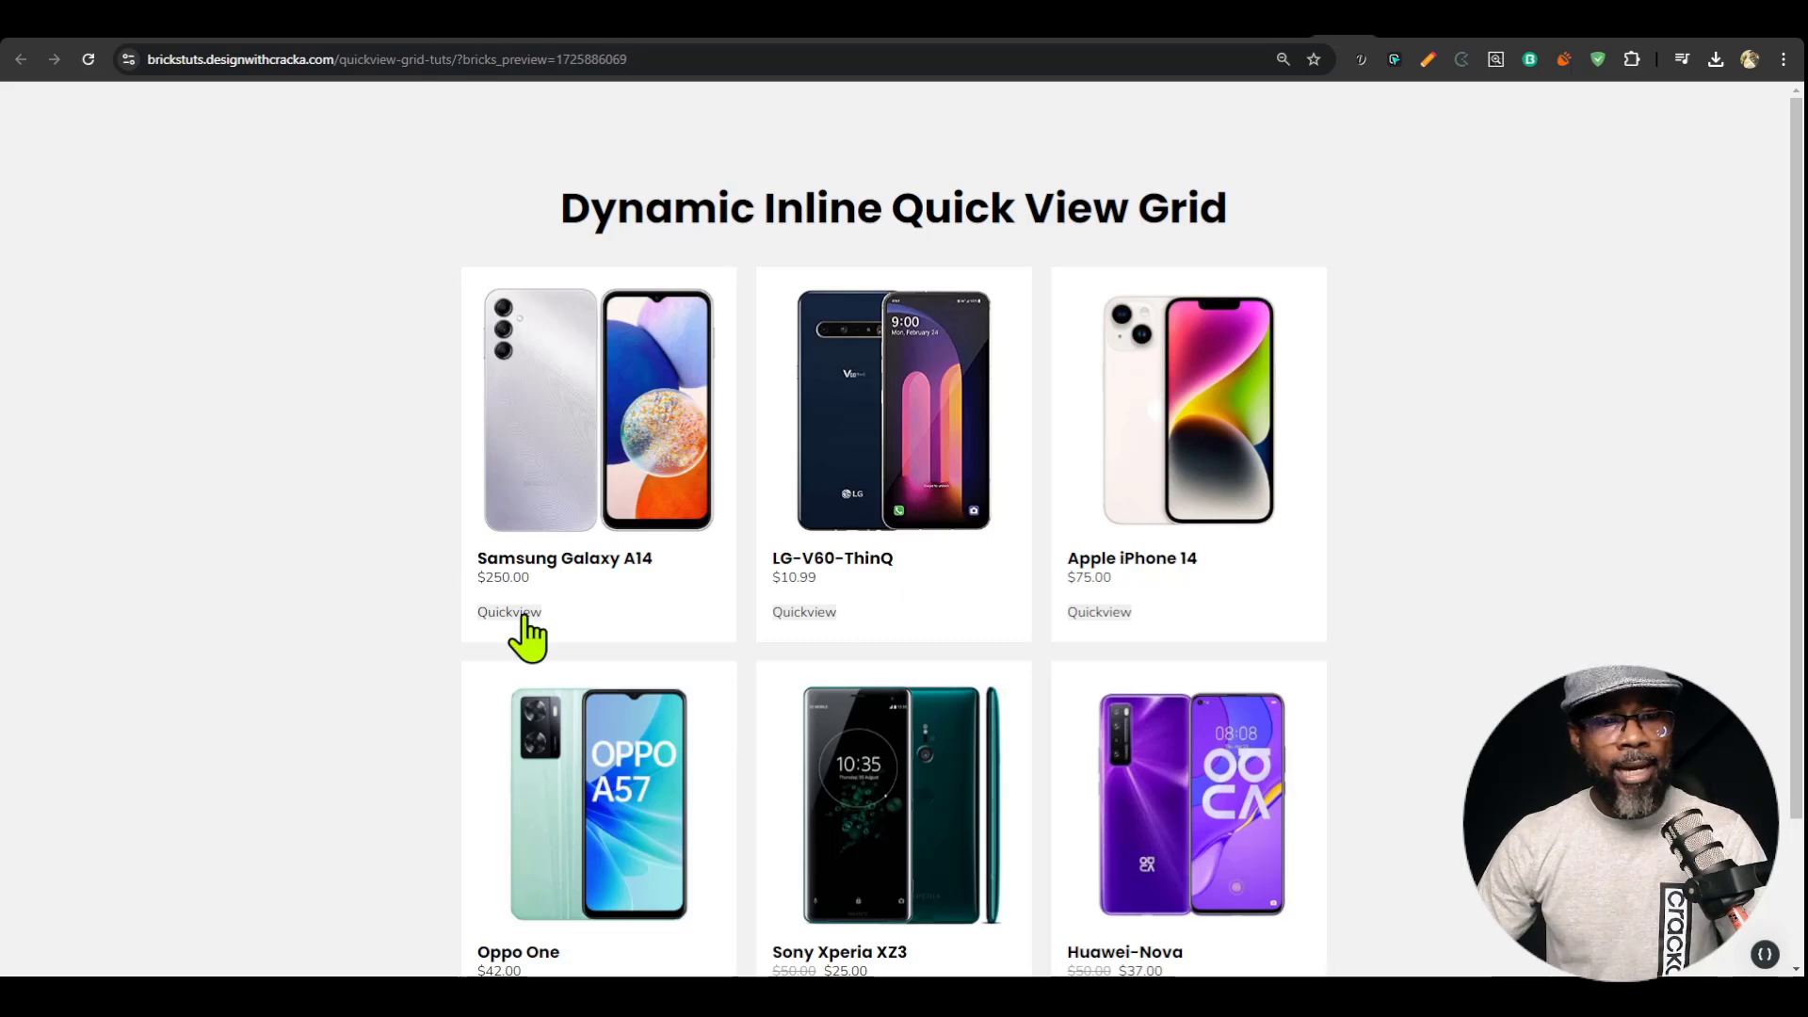
click(520, 615)
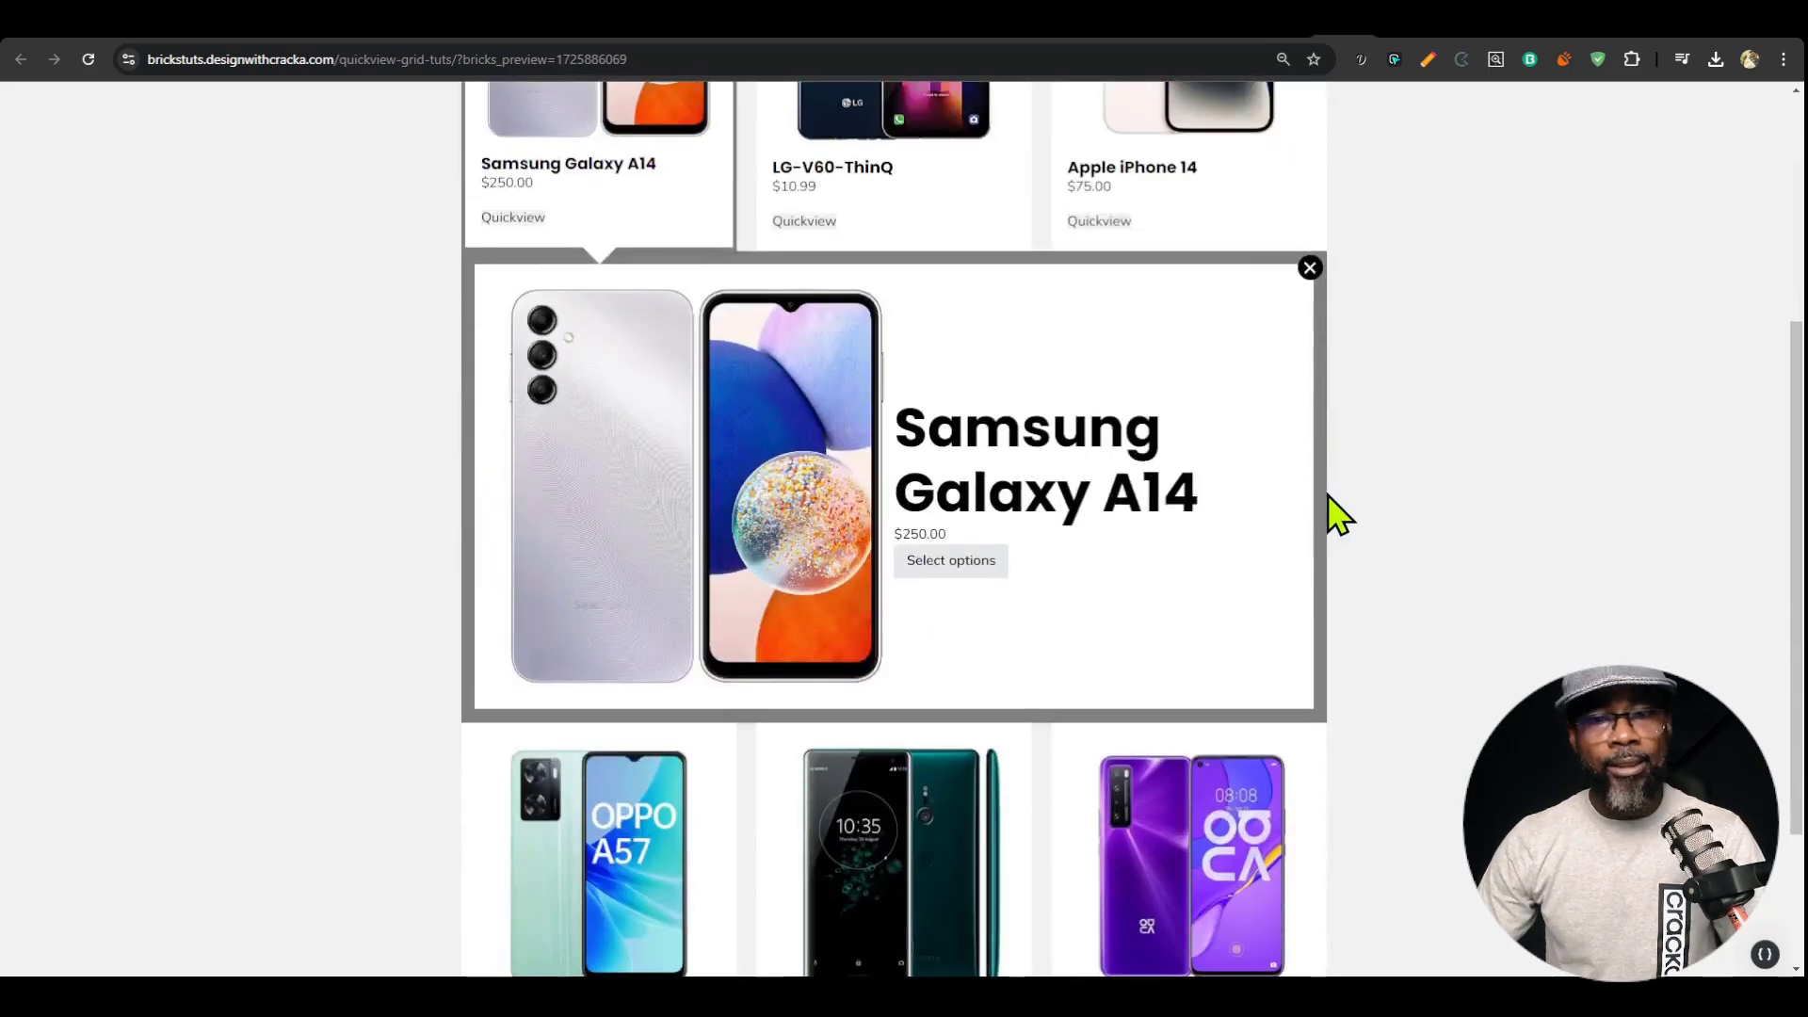
scroll(770, 269, up, 1)
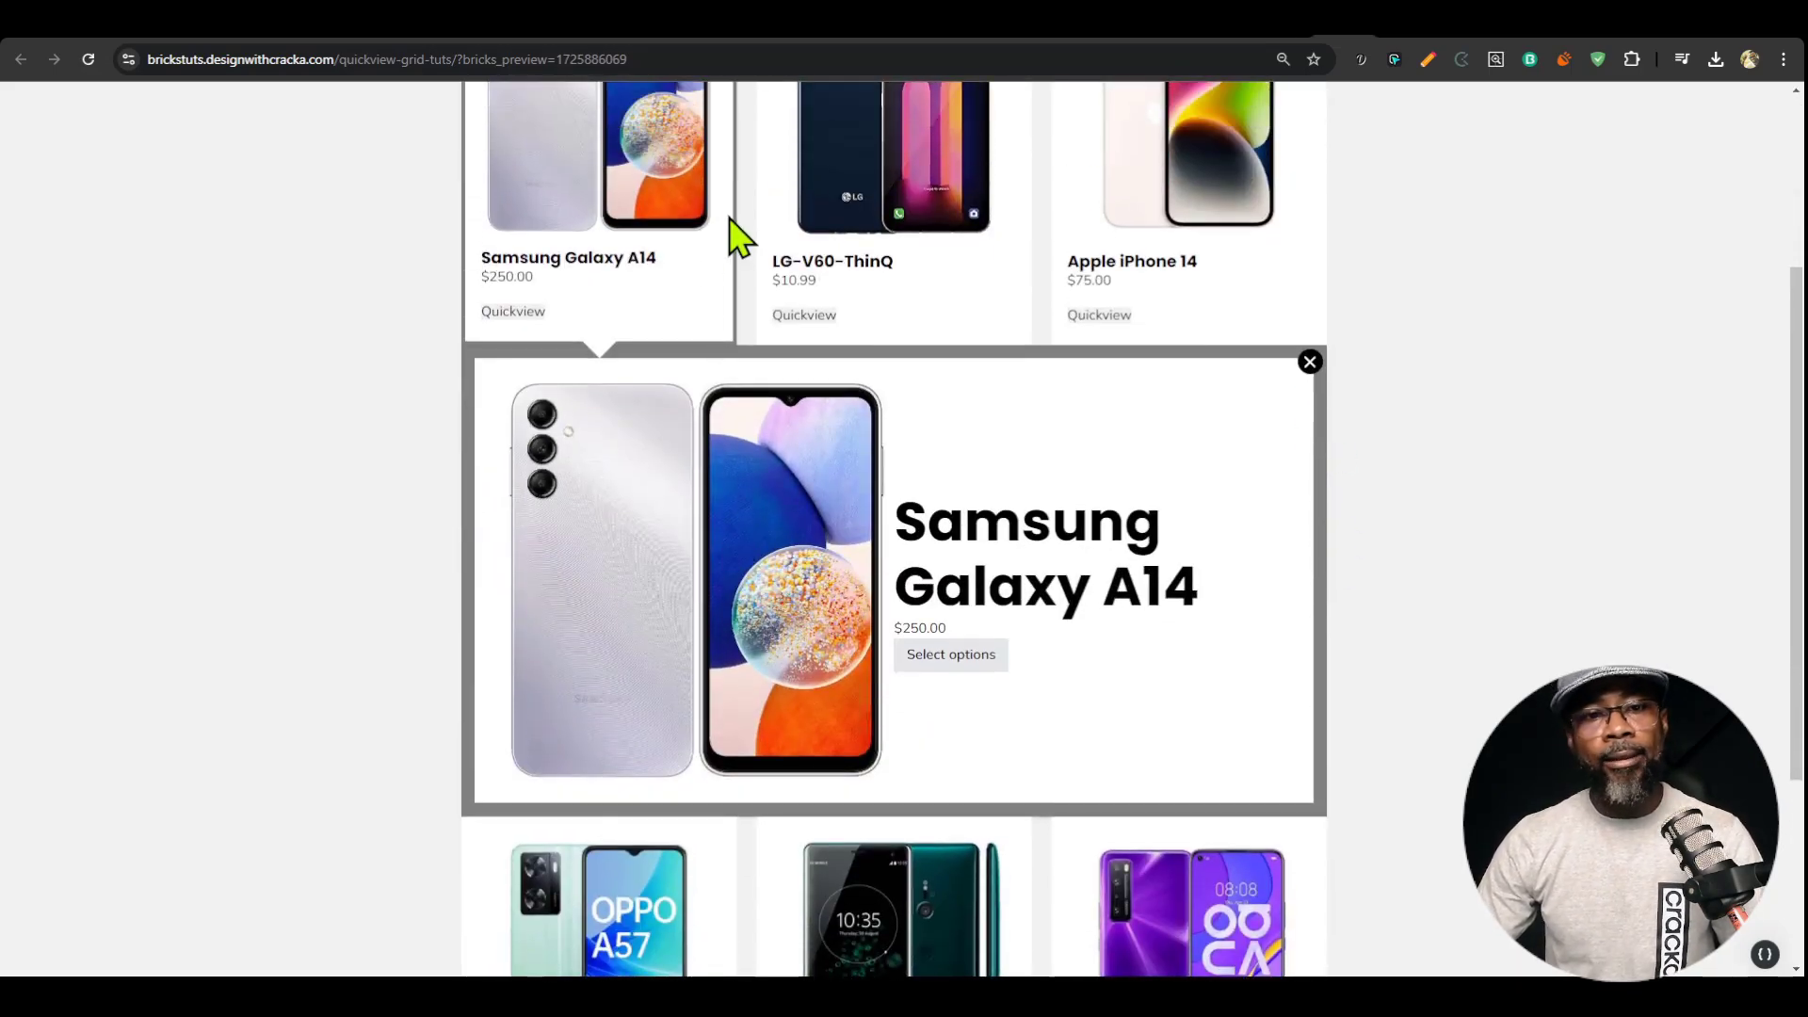
click(1342, 42)
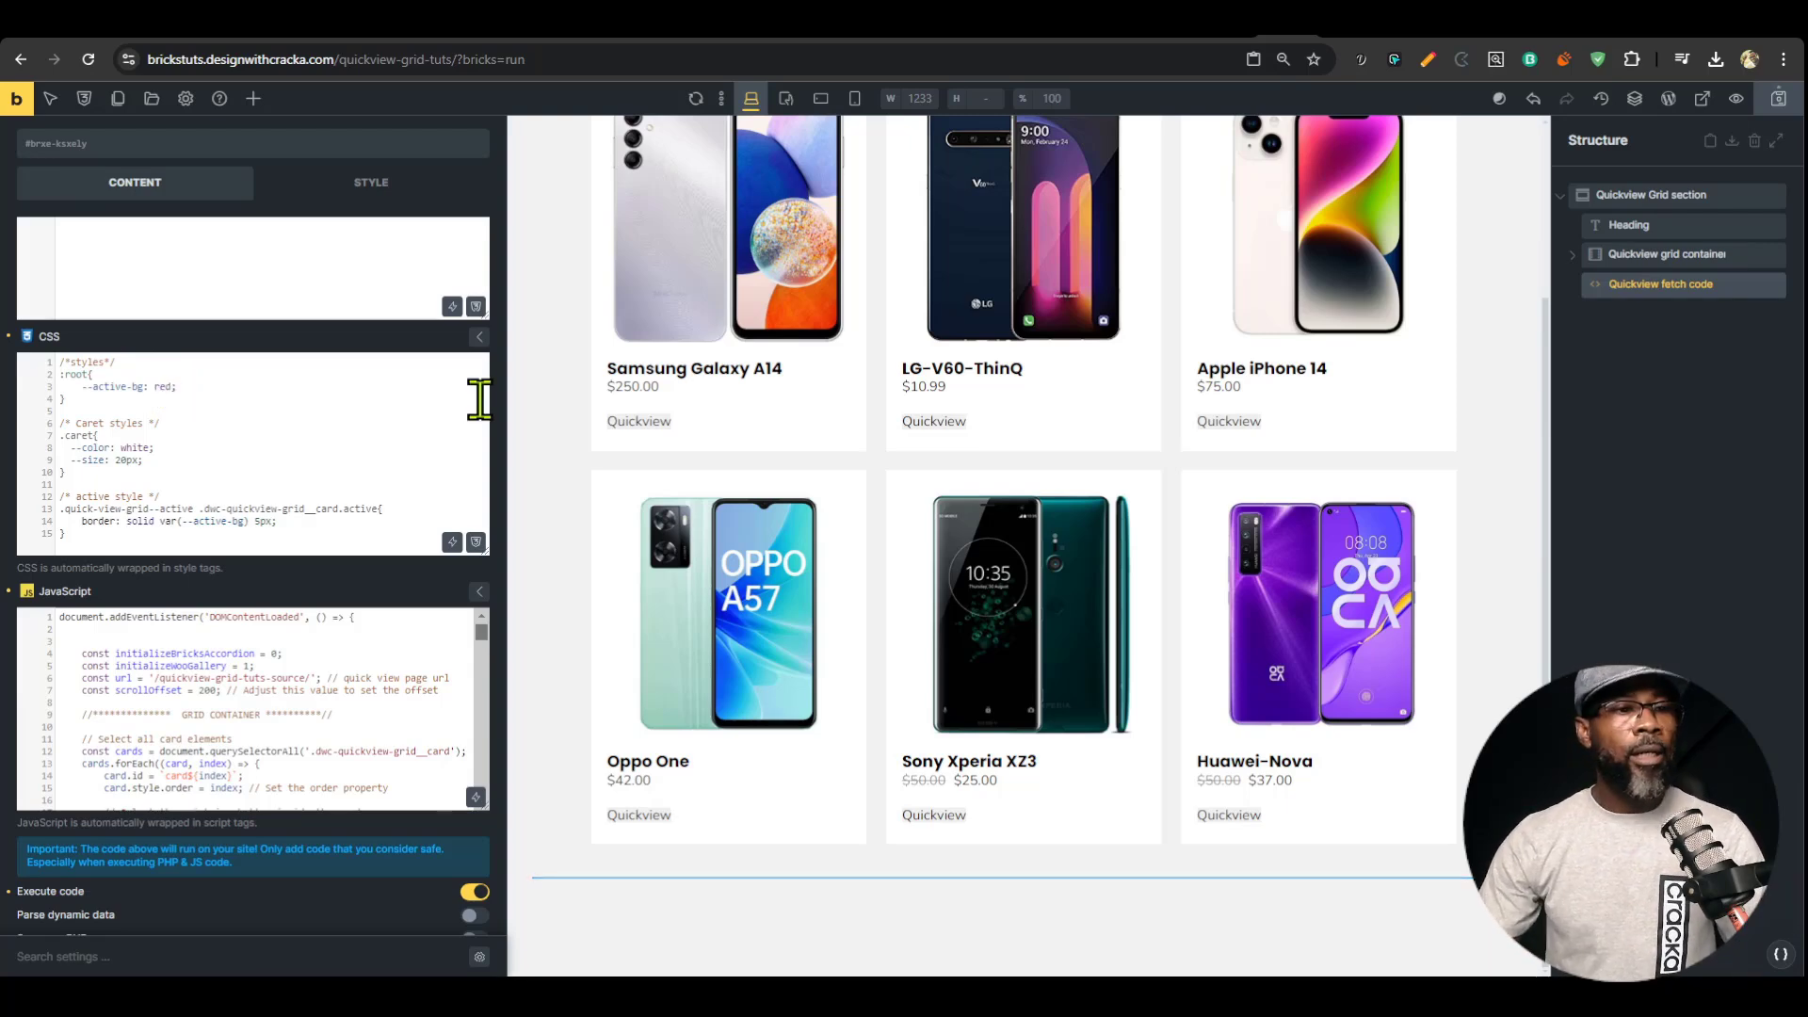
Recheck the Samsung Galaxy A14 and LG-V60-ThinQ quick views in the preview with the red --active-bg.
click(1344, 37)
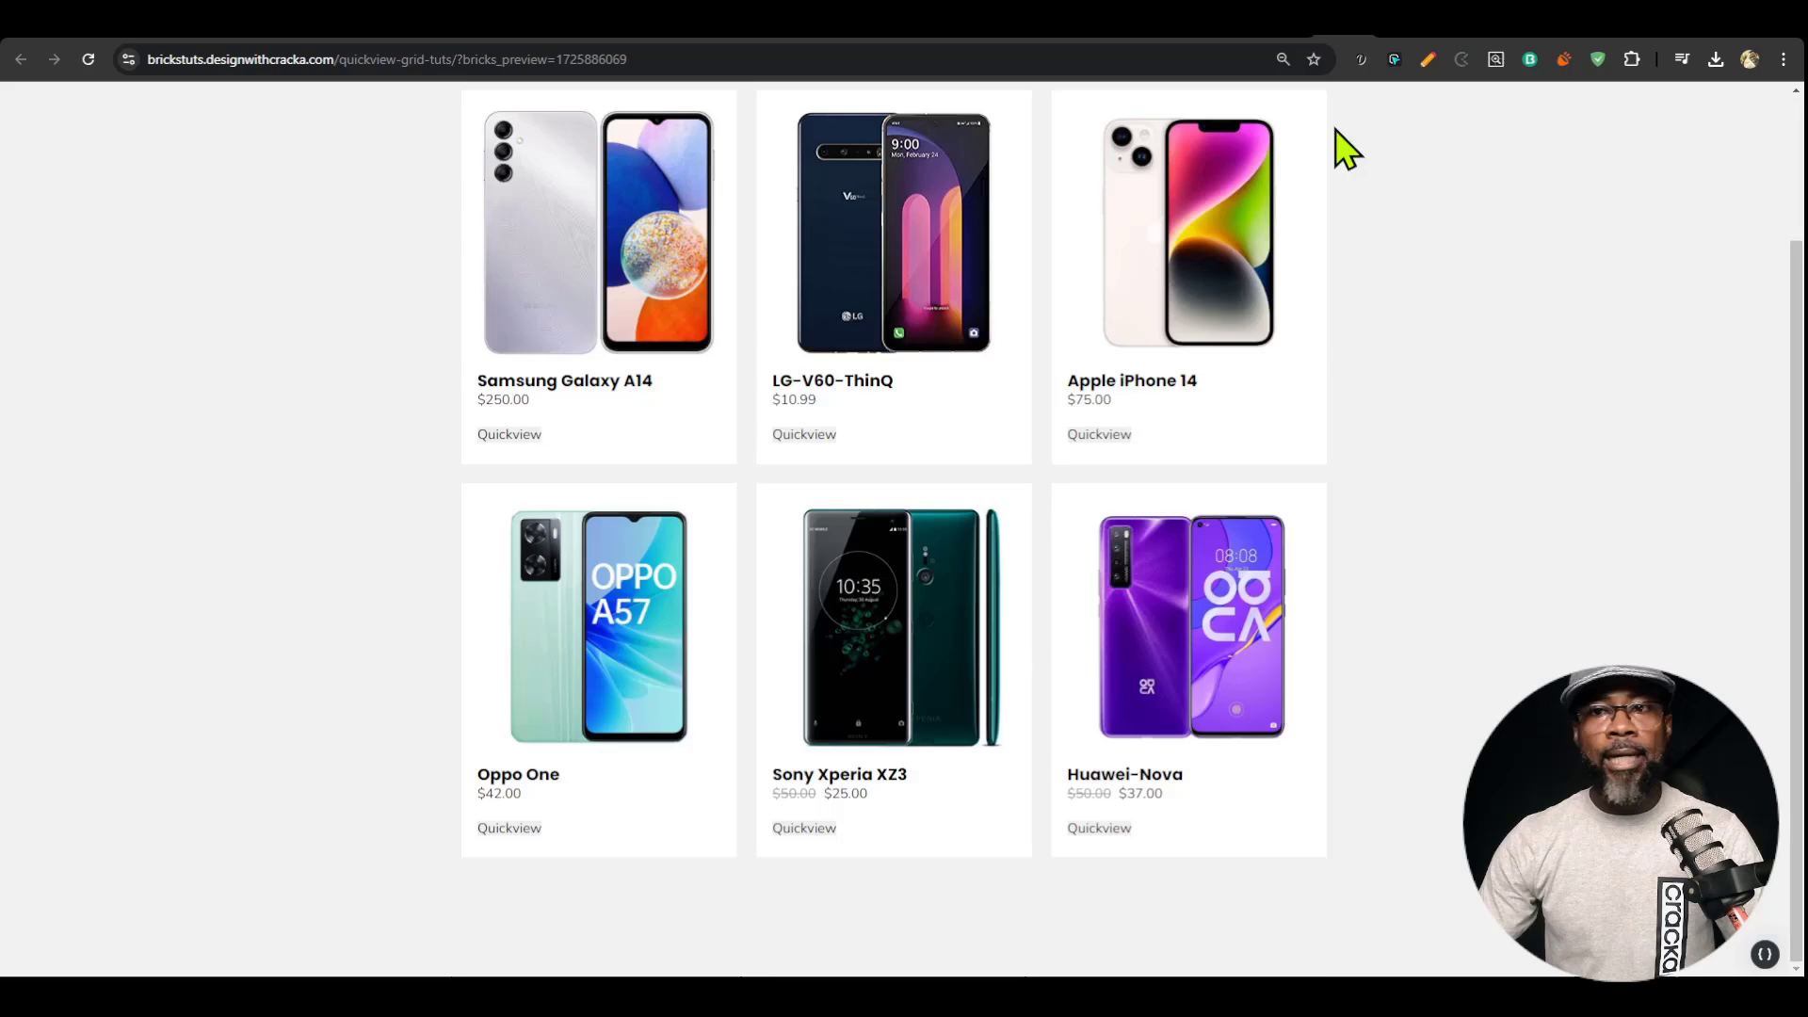
click(522, 439)
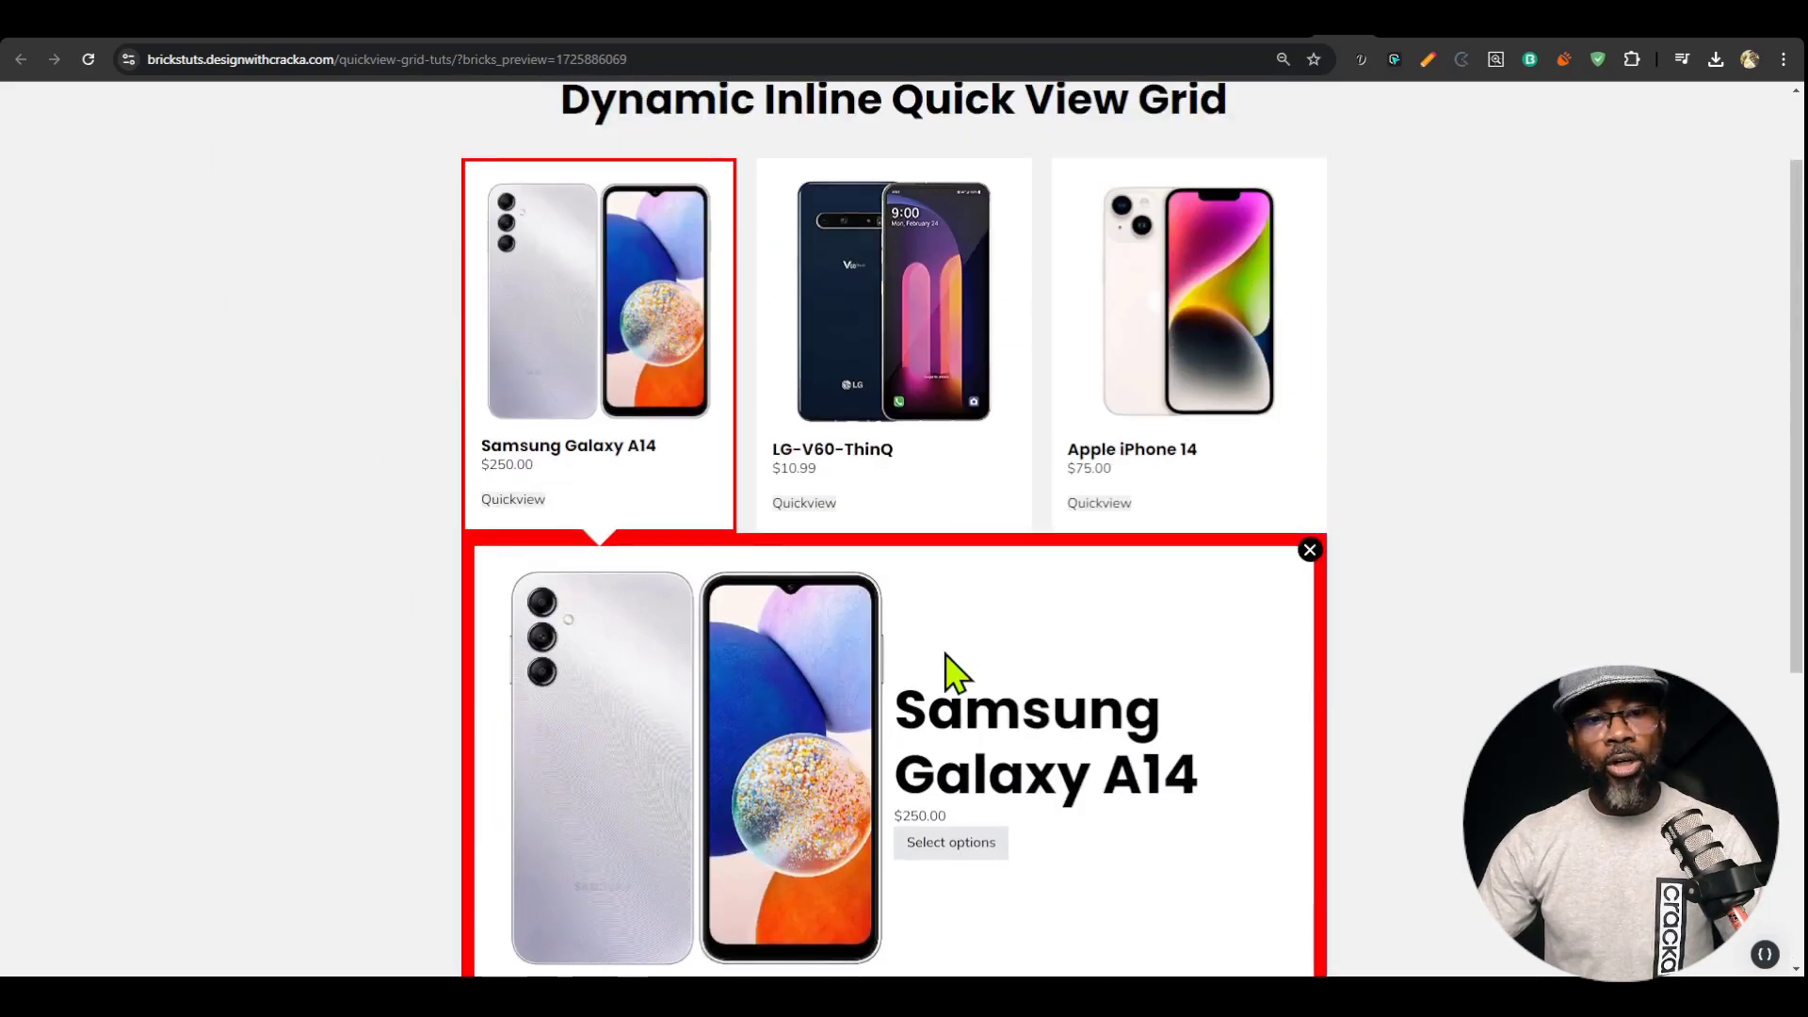
click(1306, 38)
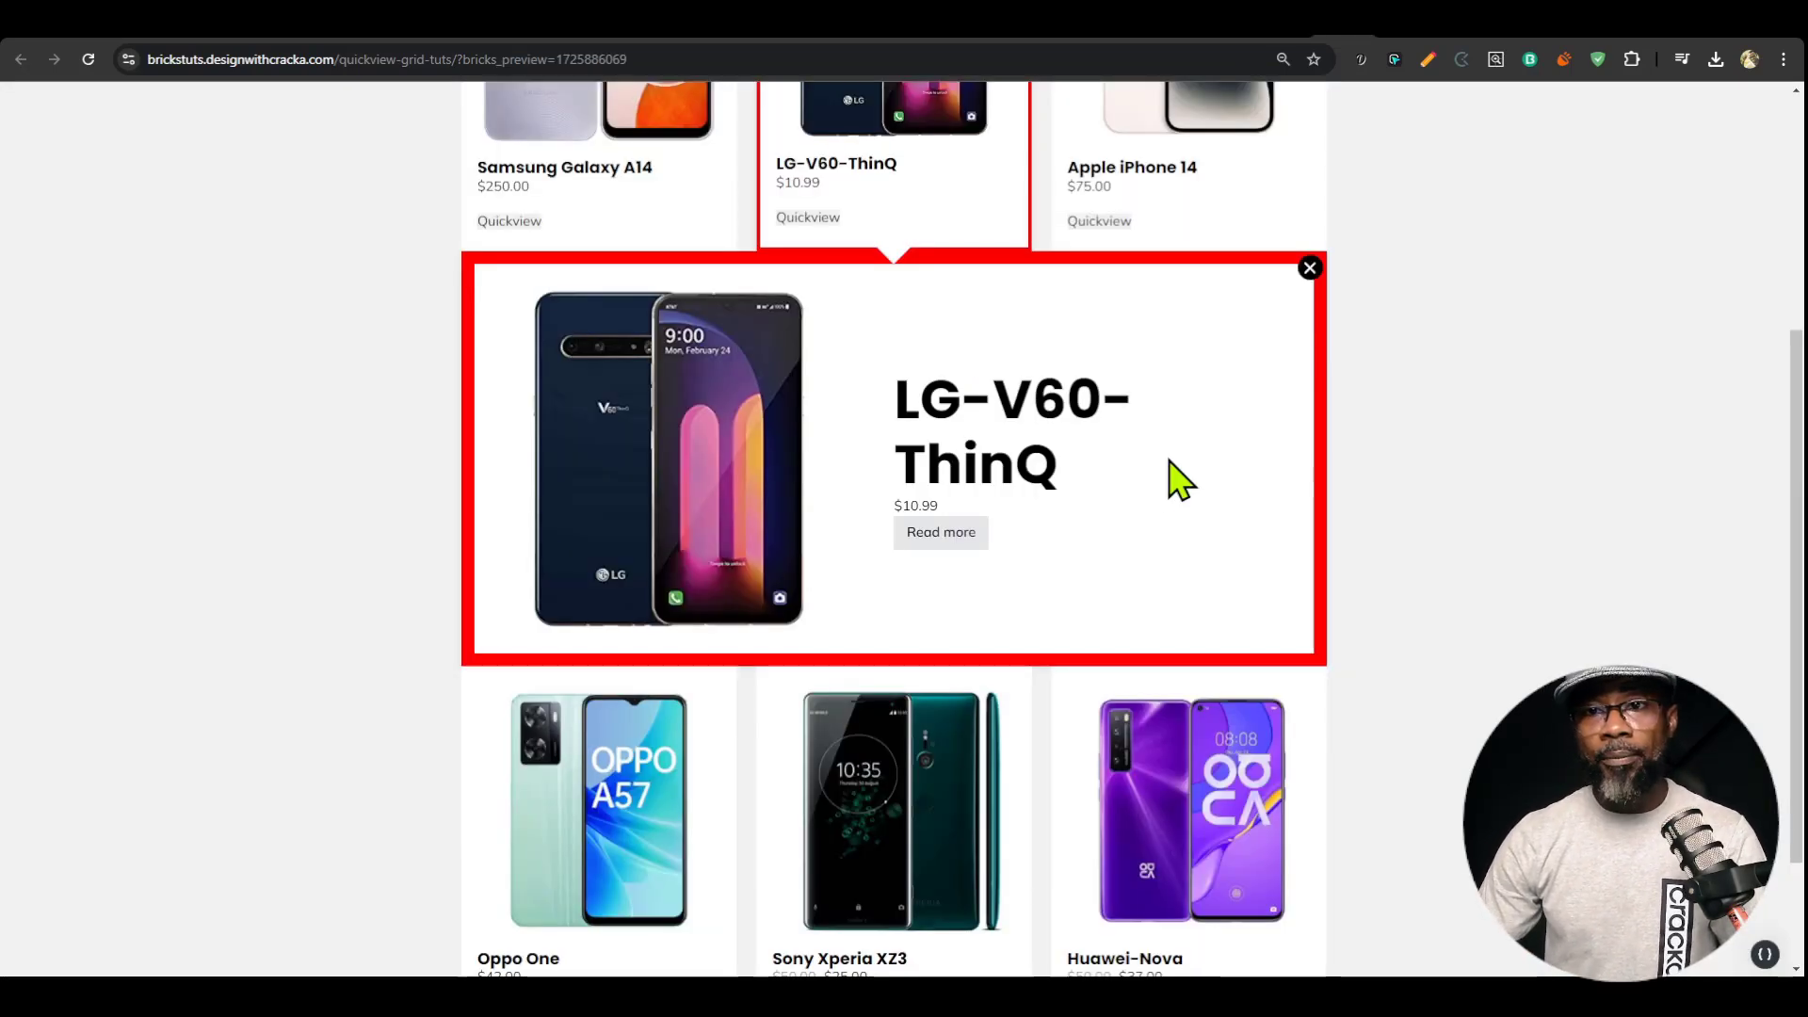
click(1288, 39)
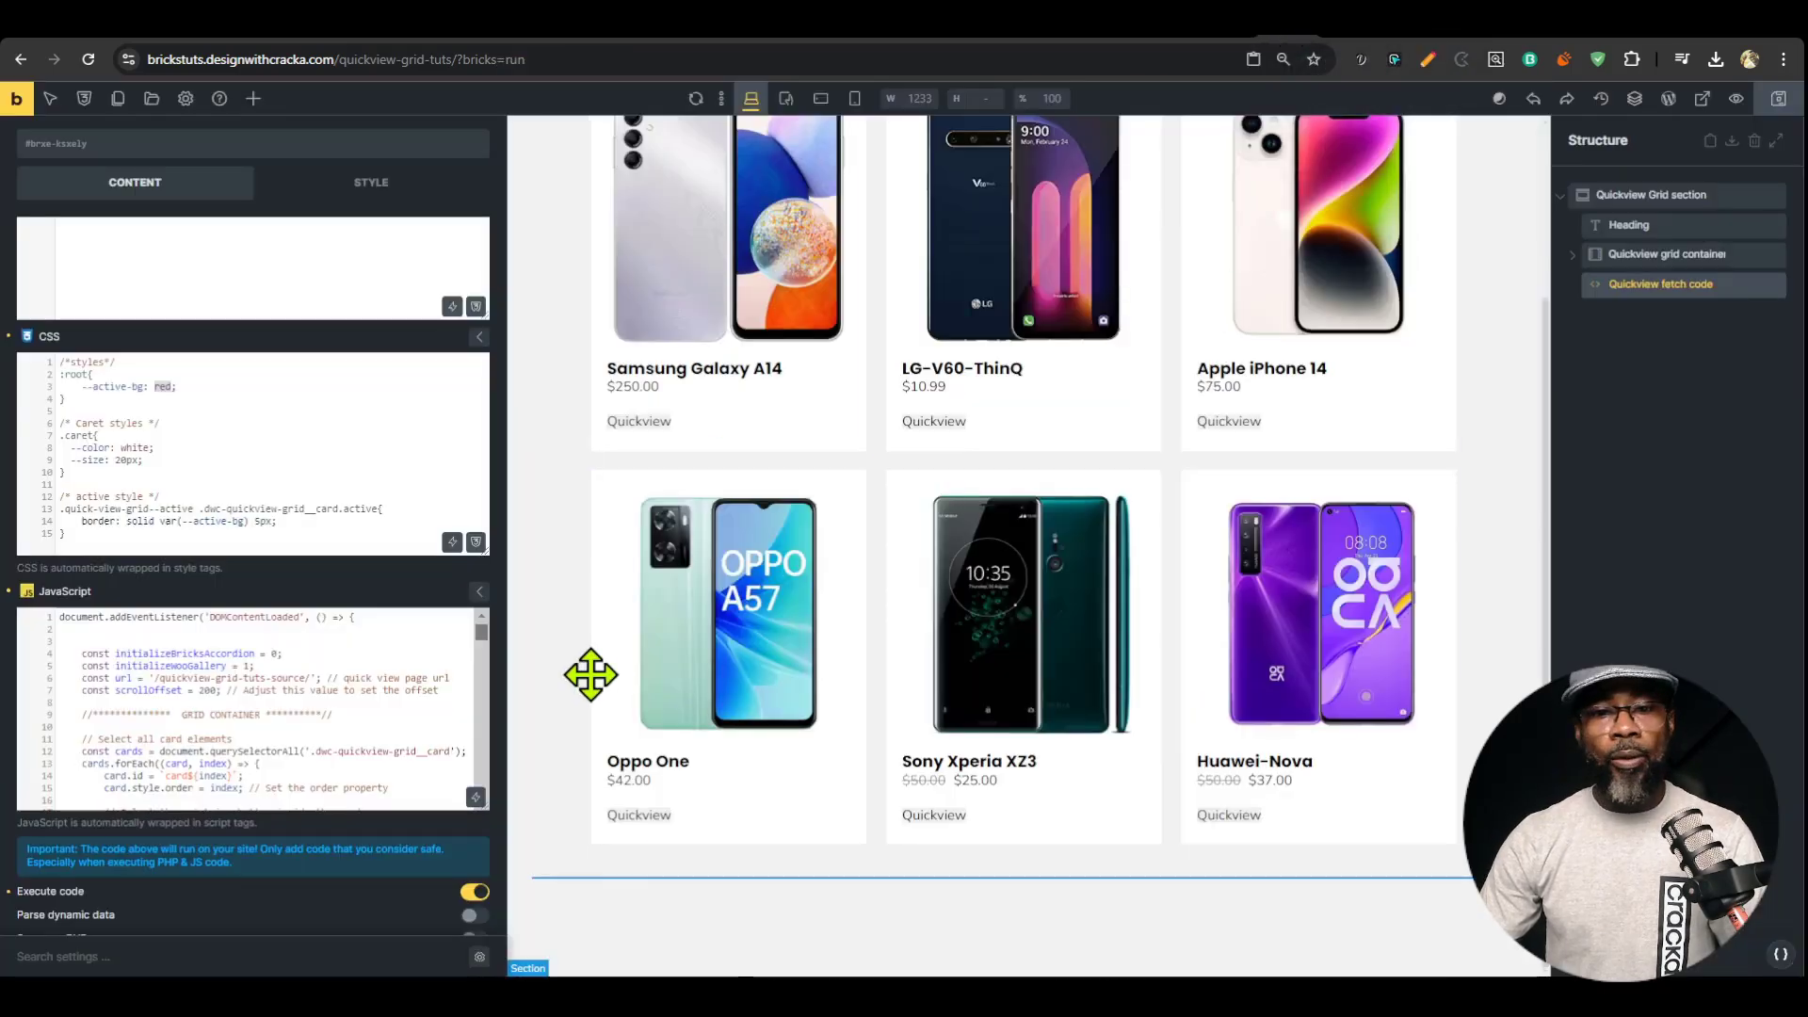
Select the QV grid cards loop to reveal its Products query, briefly checking the source template page.
click(1572, 254)
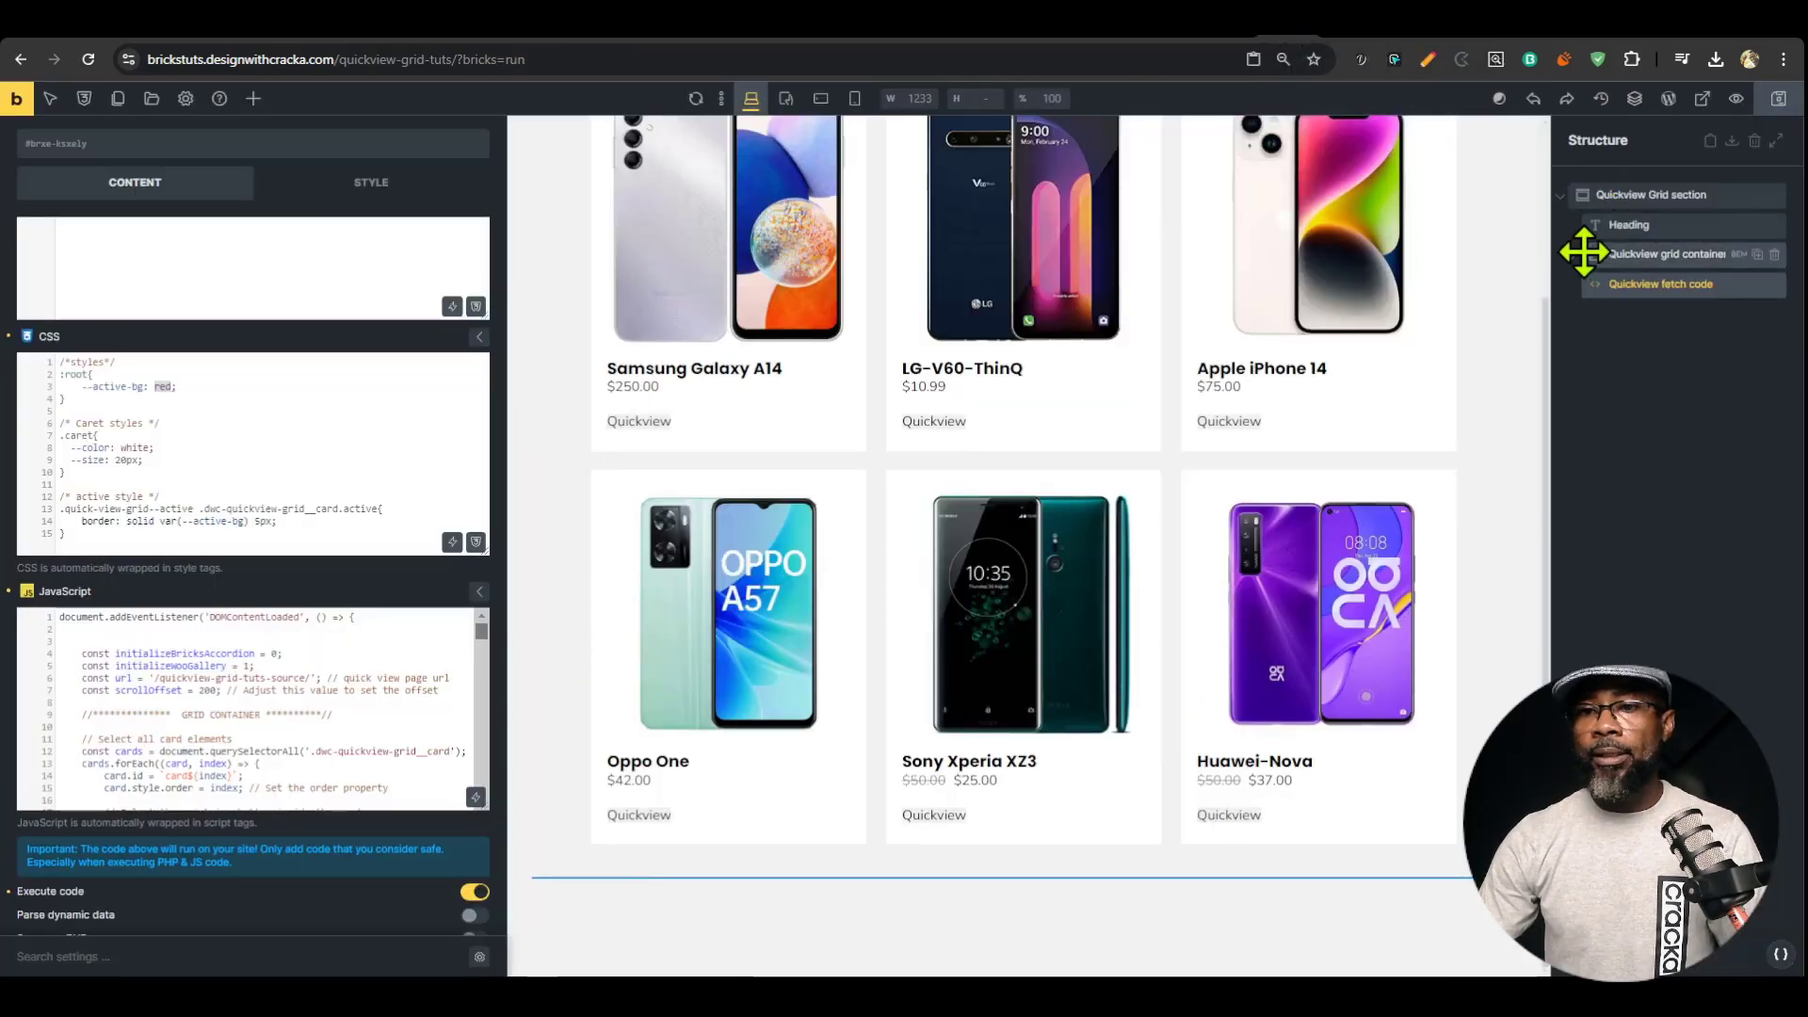
click(1582, 254)
click(1650, 284)
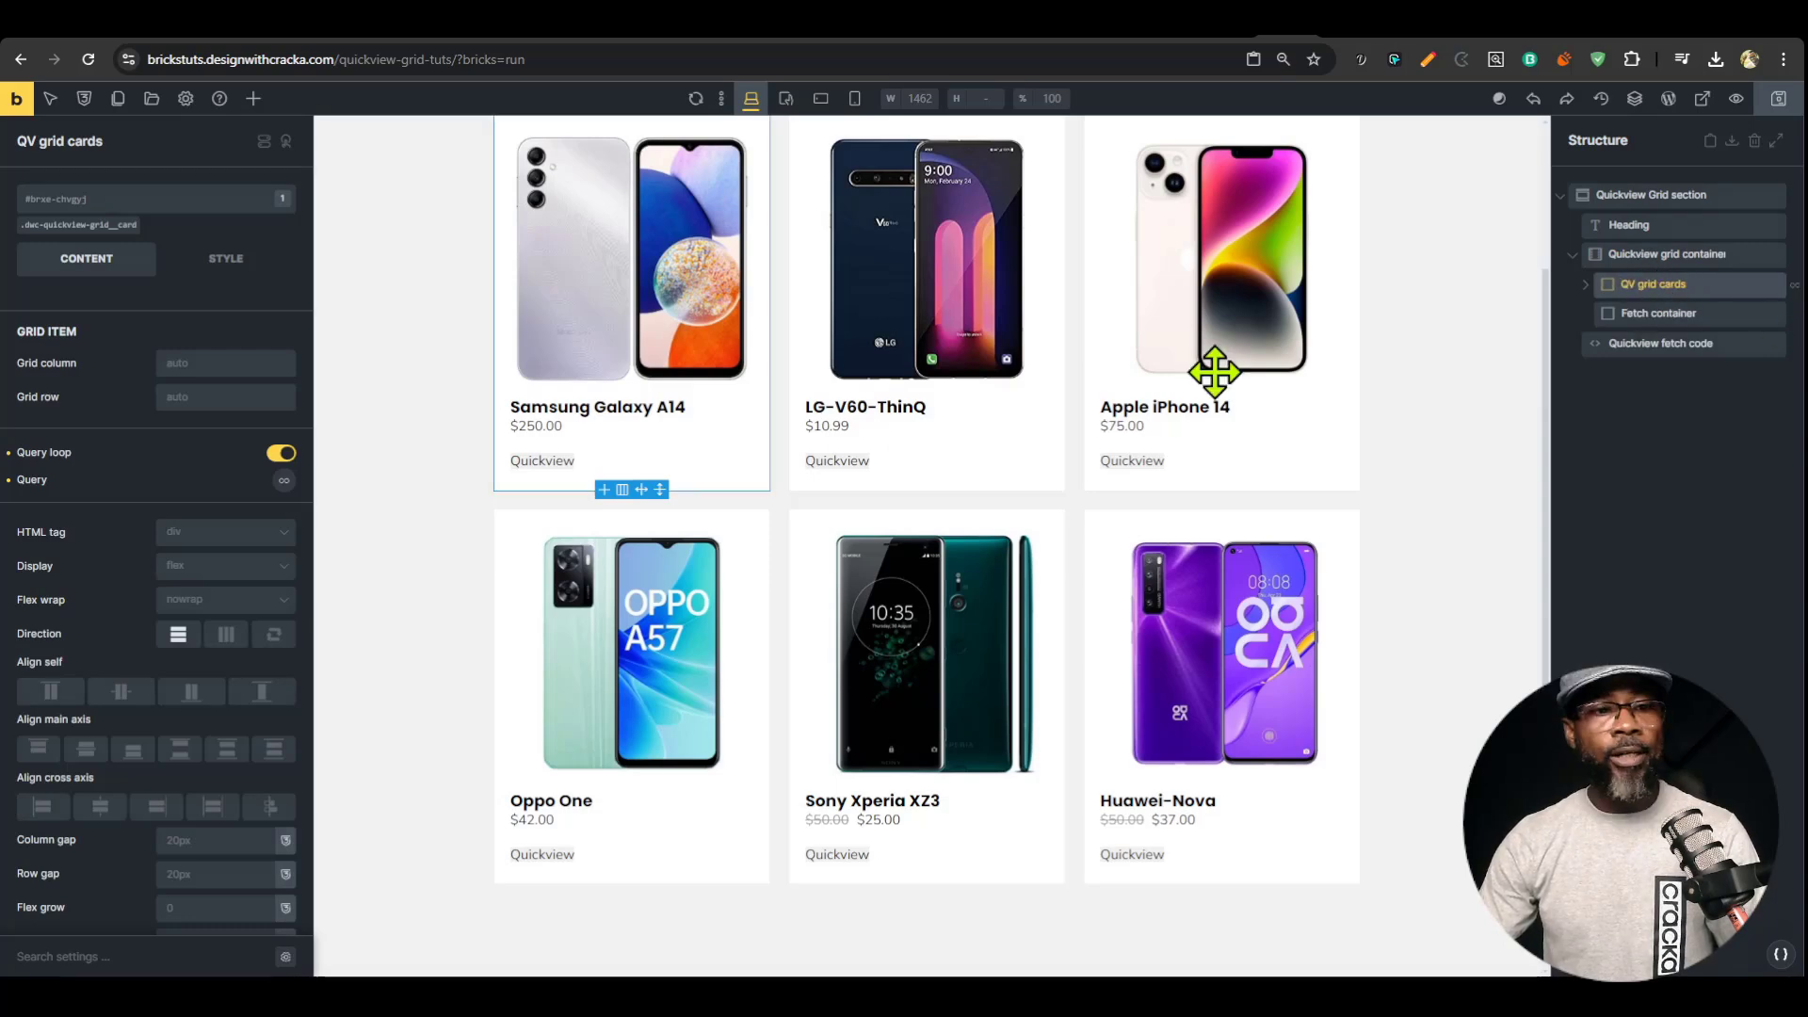
click(283, 480)
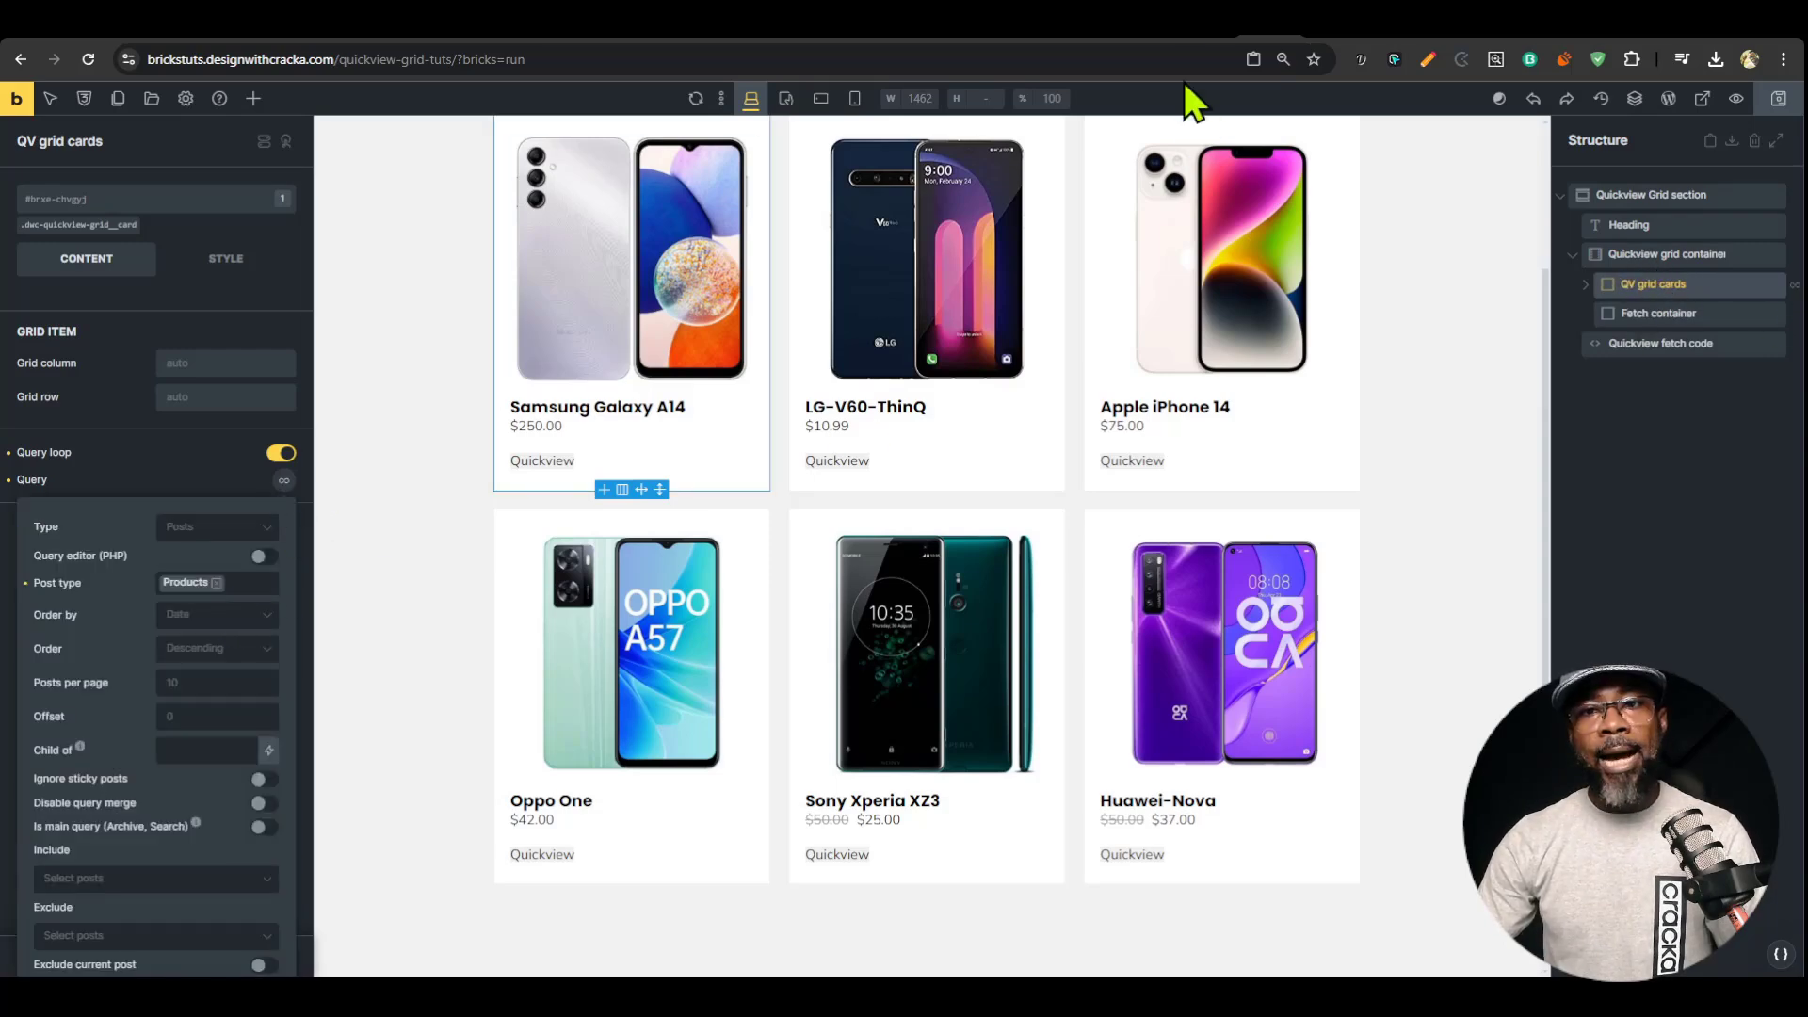
click(1215, 36)
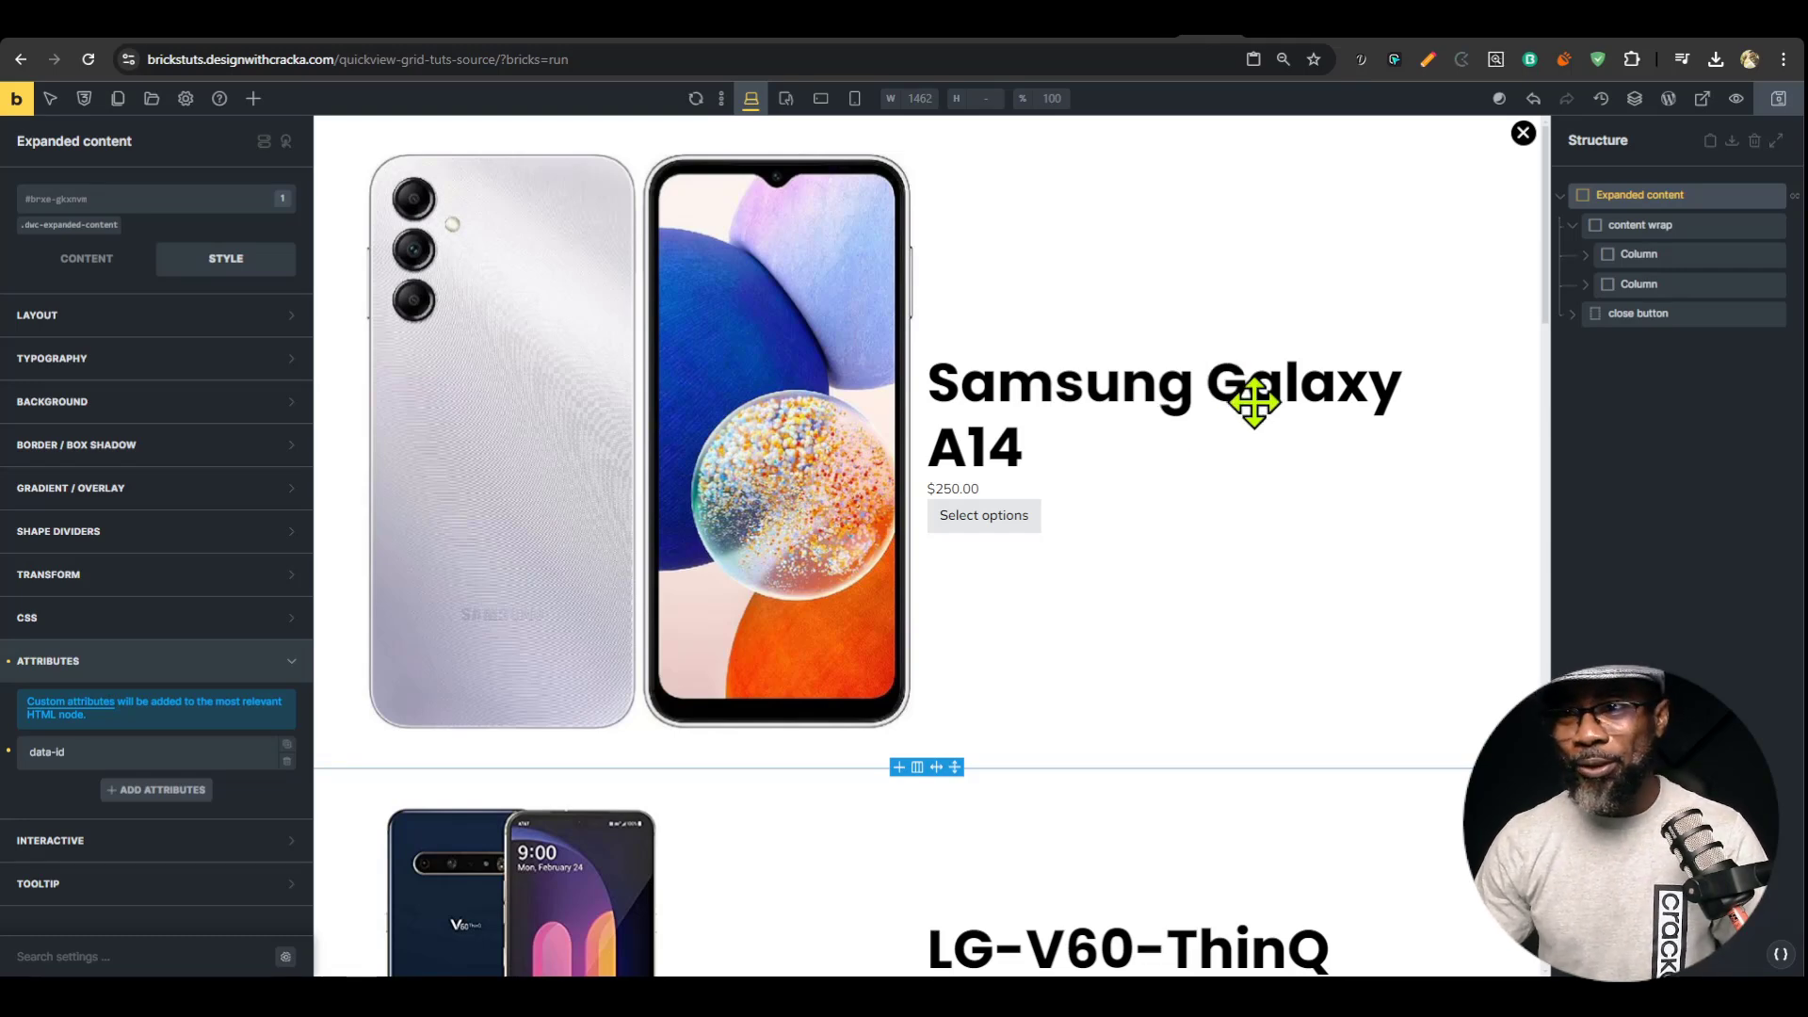
click(1291, 40)
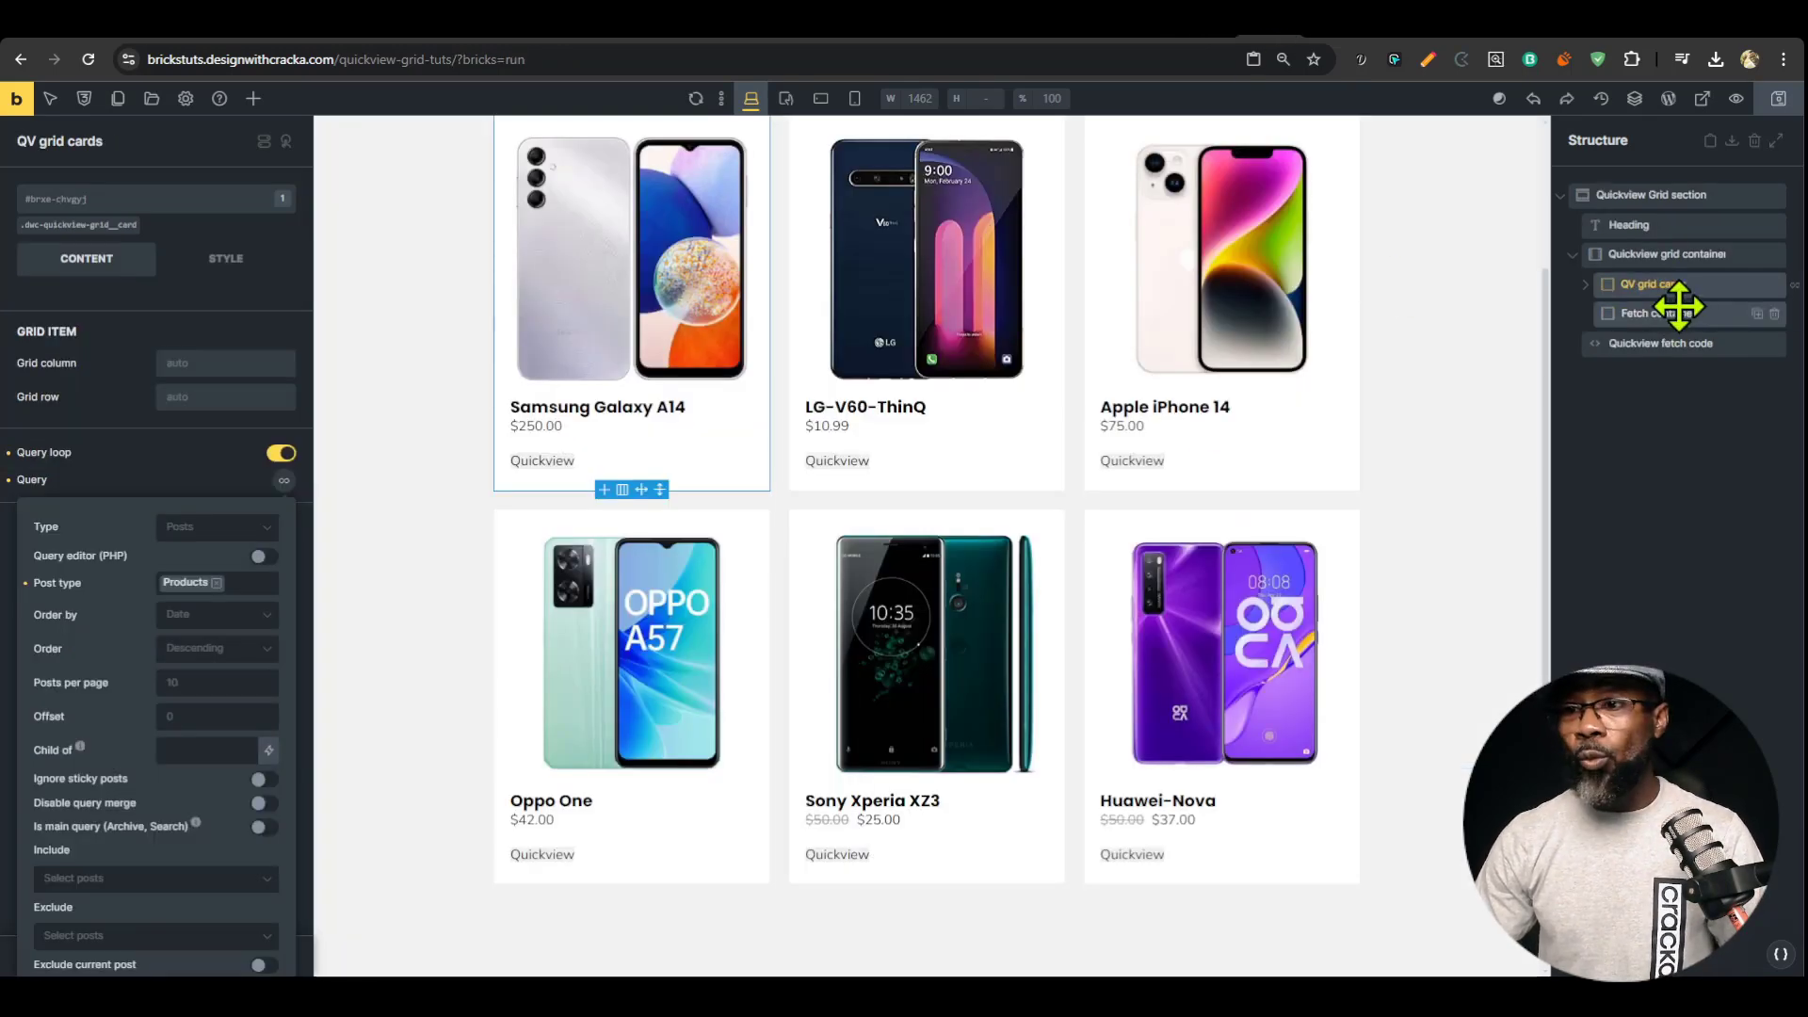
click(1654, 258)
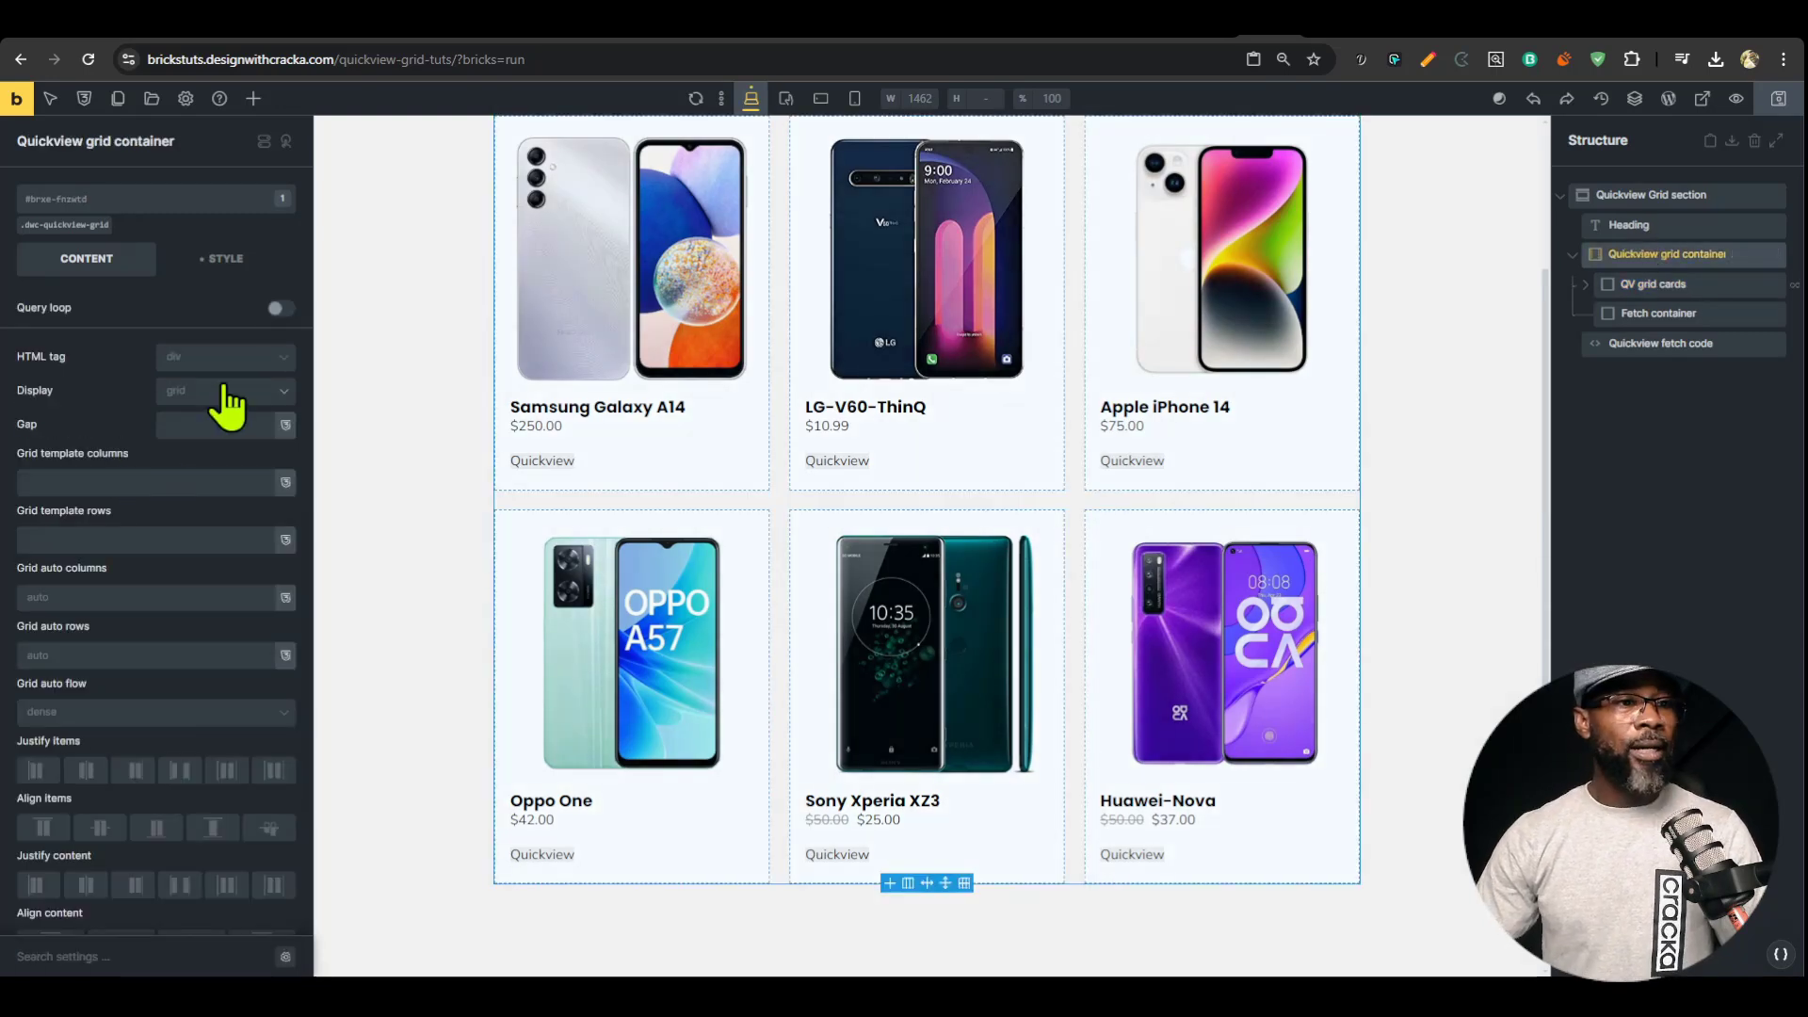
Set .dwc-quickview-grid's grid template columns to the AutomaticCSS grid 4 preset, var(--grid-4).
click(82, 226)
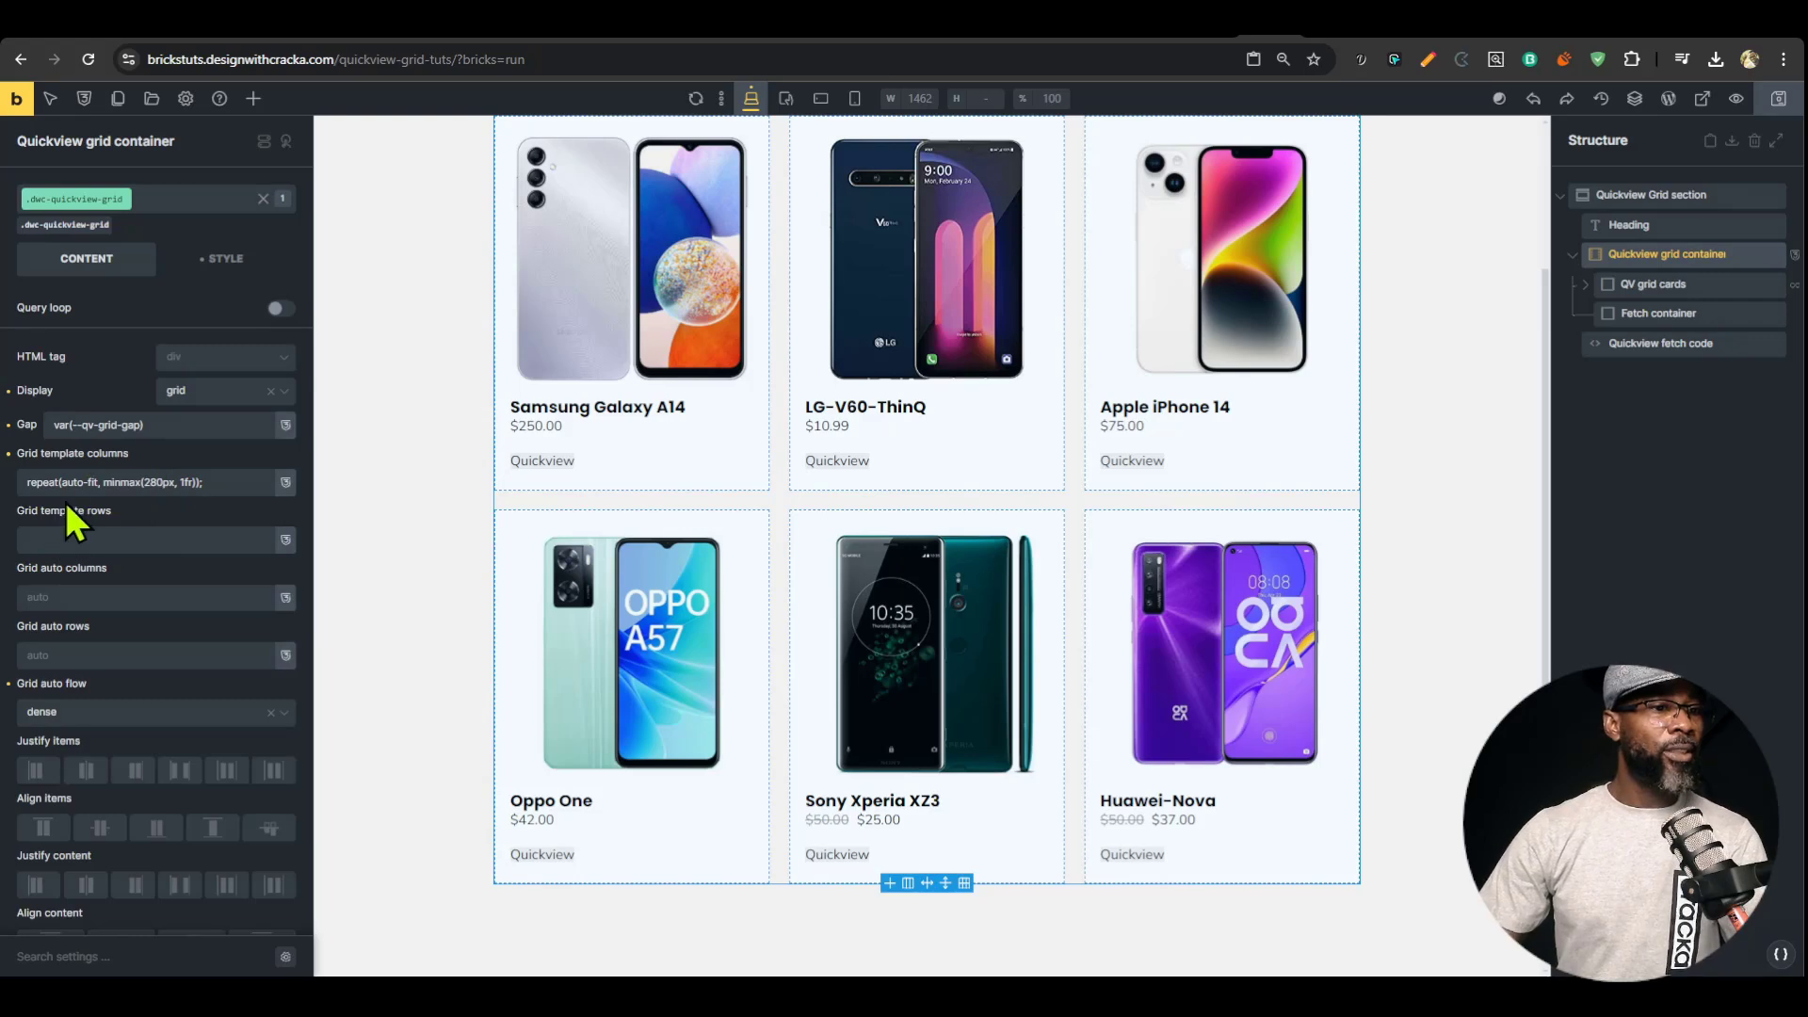
right_click(229, 480)
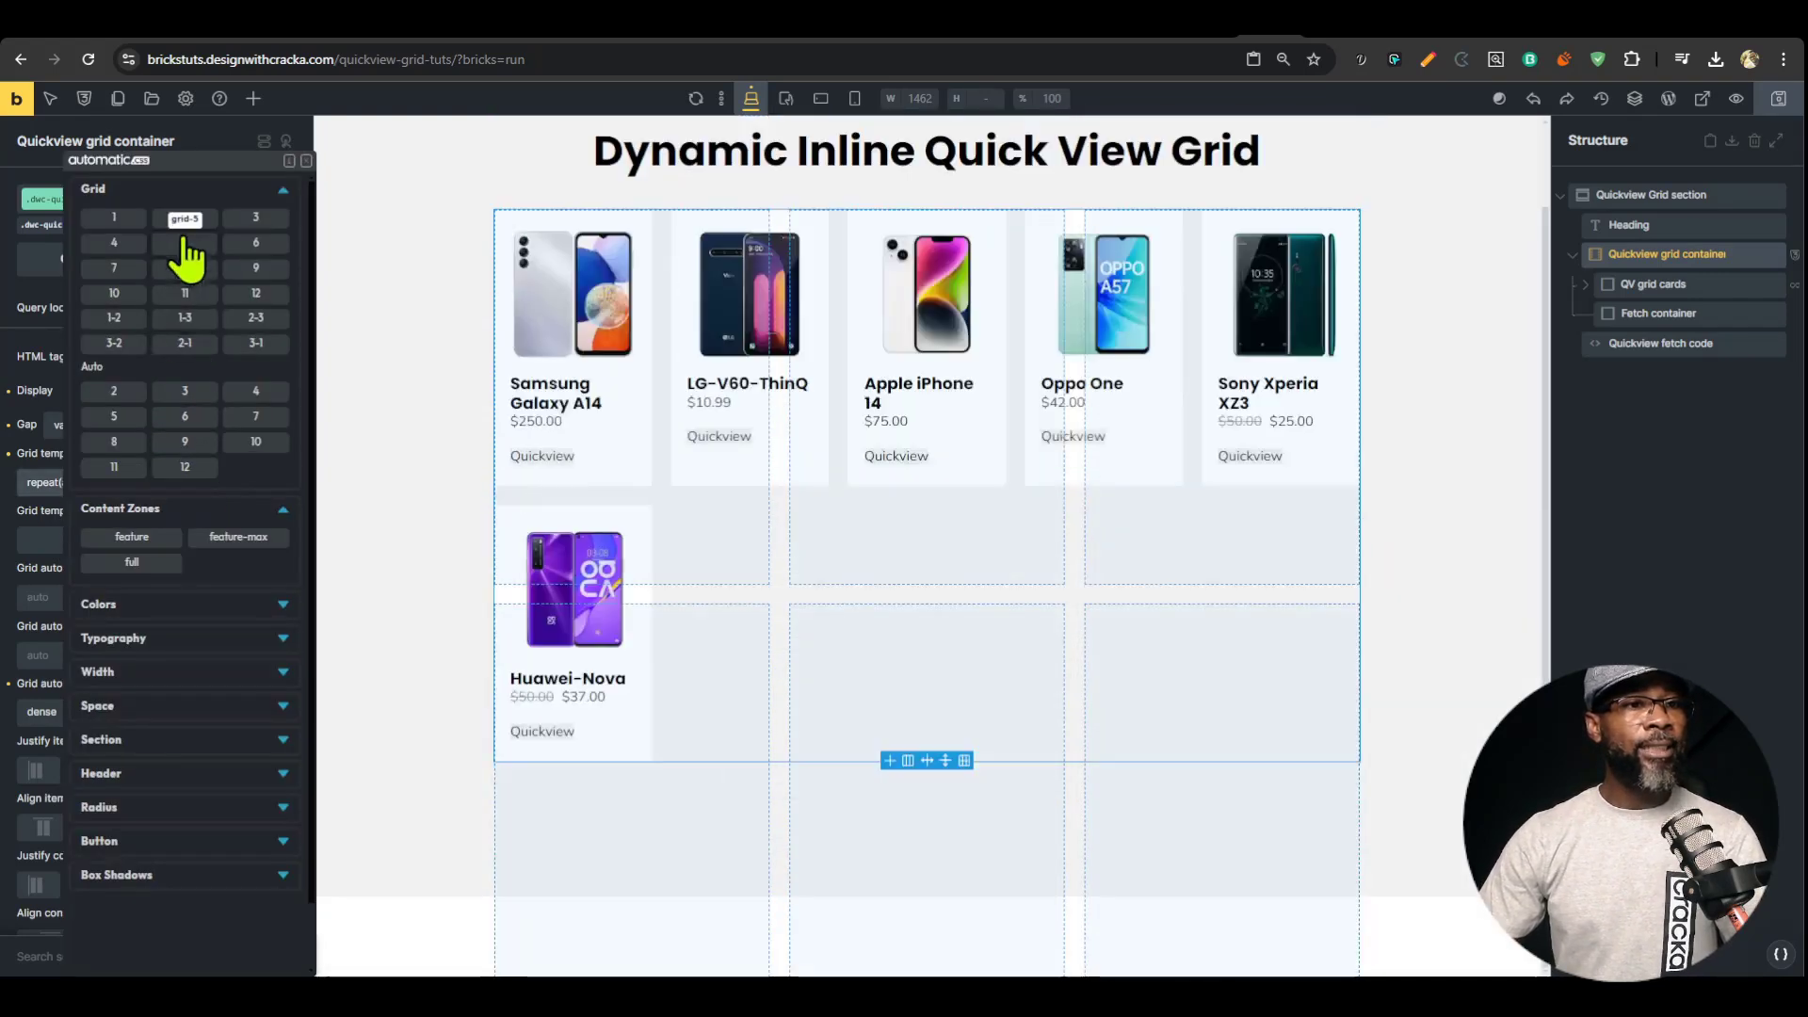
click(105, 244)
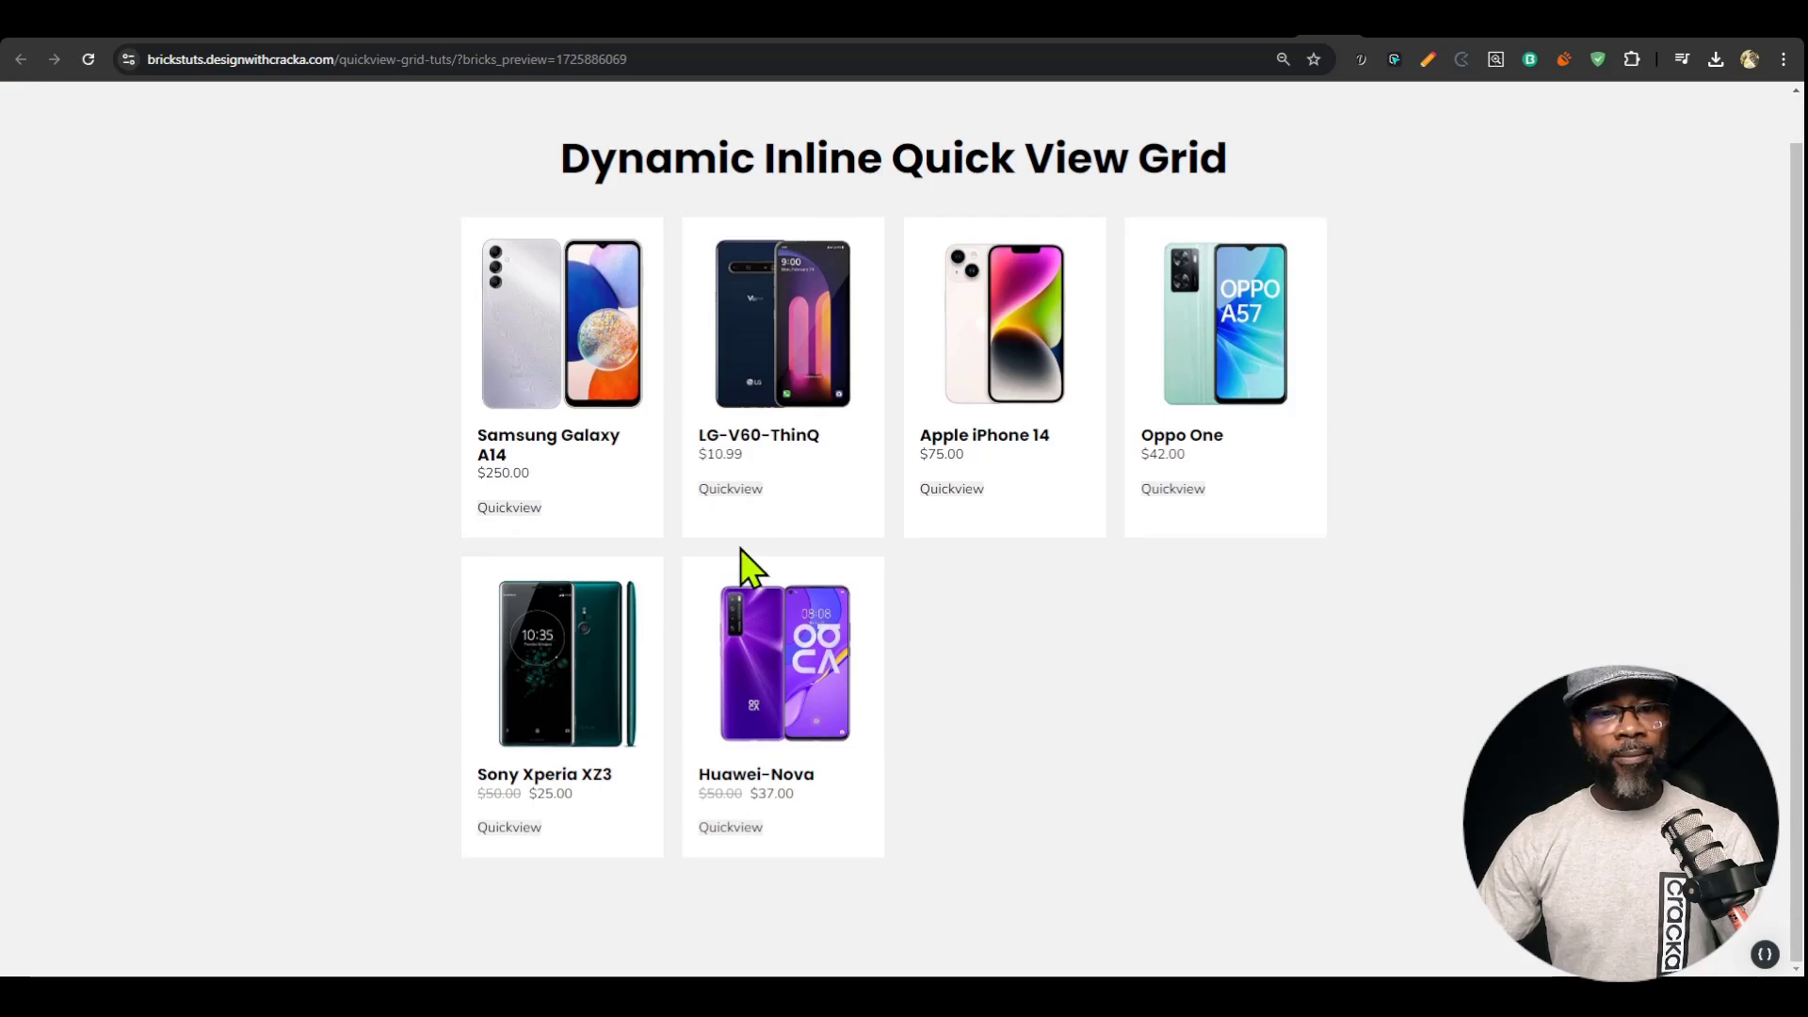
Try the LG-V60-ThinQ, Apple iPhone 14, Oppo One and Huawei-Nova quick views on the preview.
click(732, 489)
click(955, 199)
click(1158, 206)
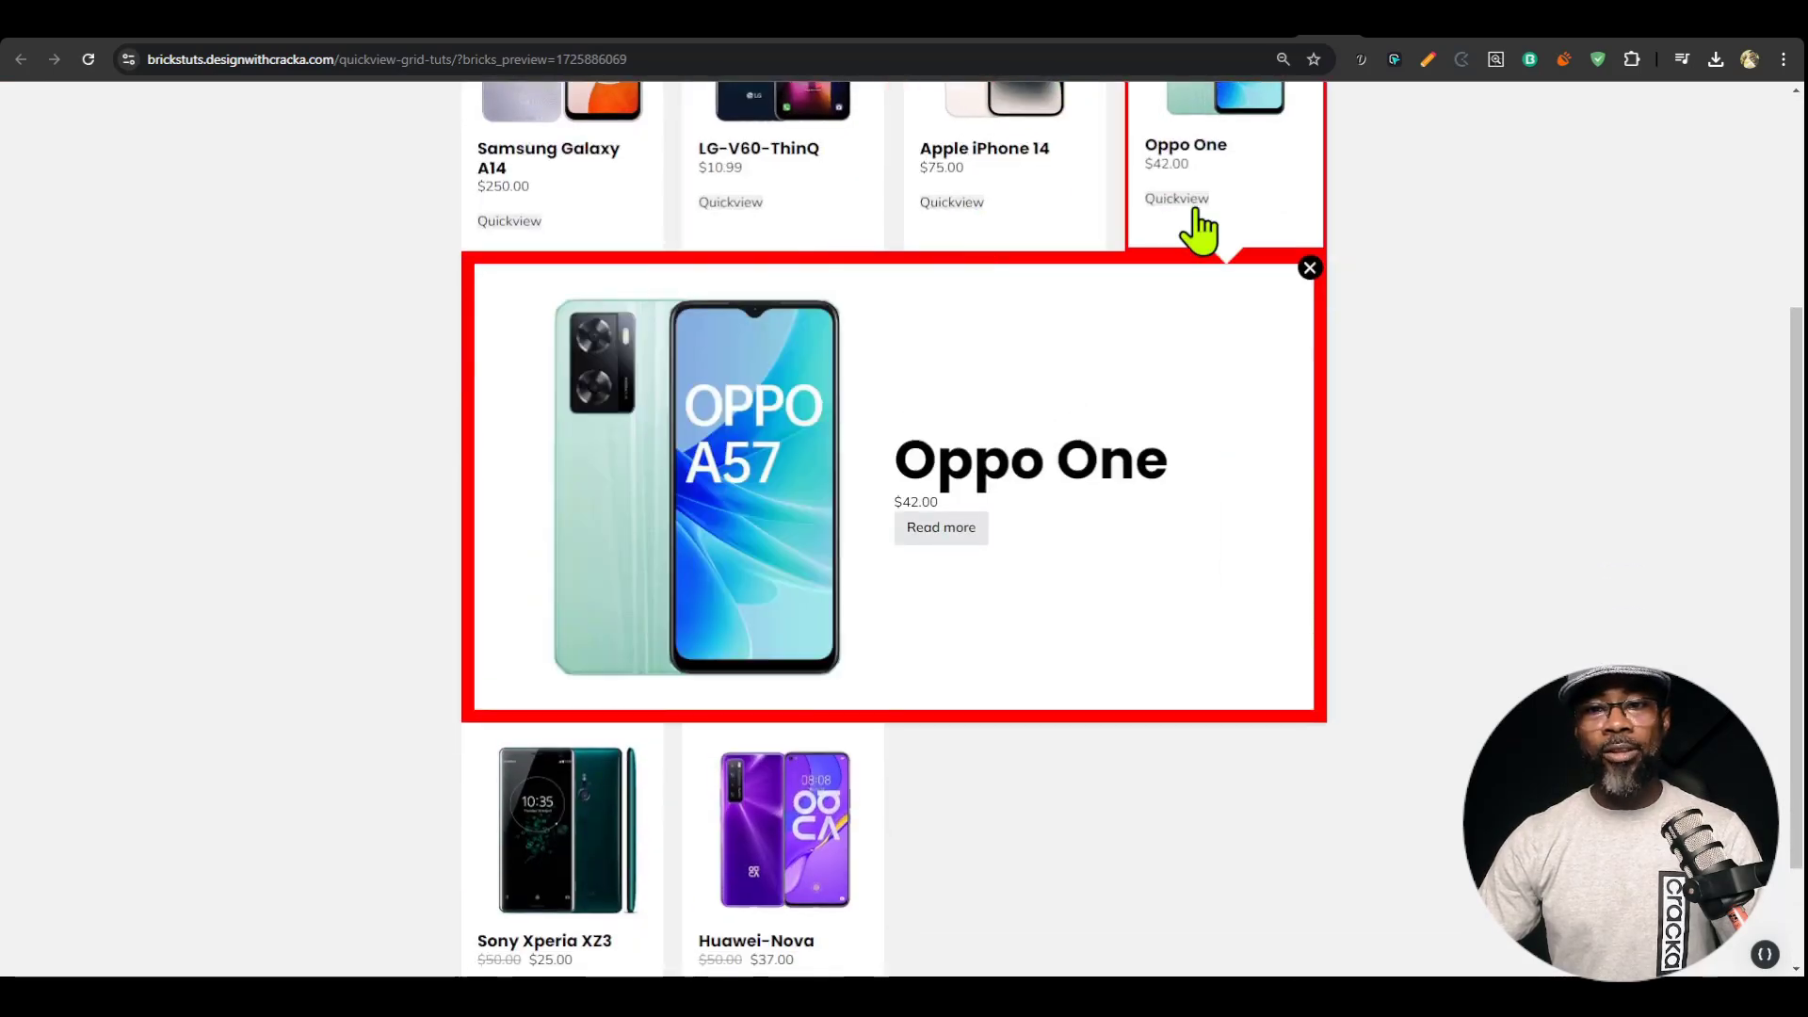
scroll(807, 909, down, 2)
click(751, 846)
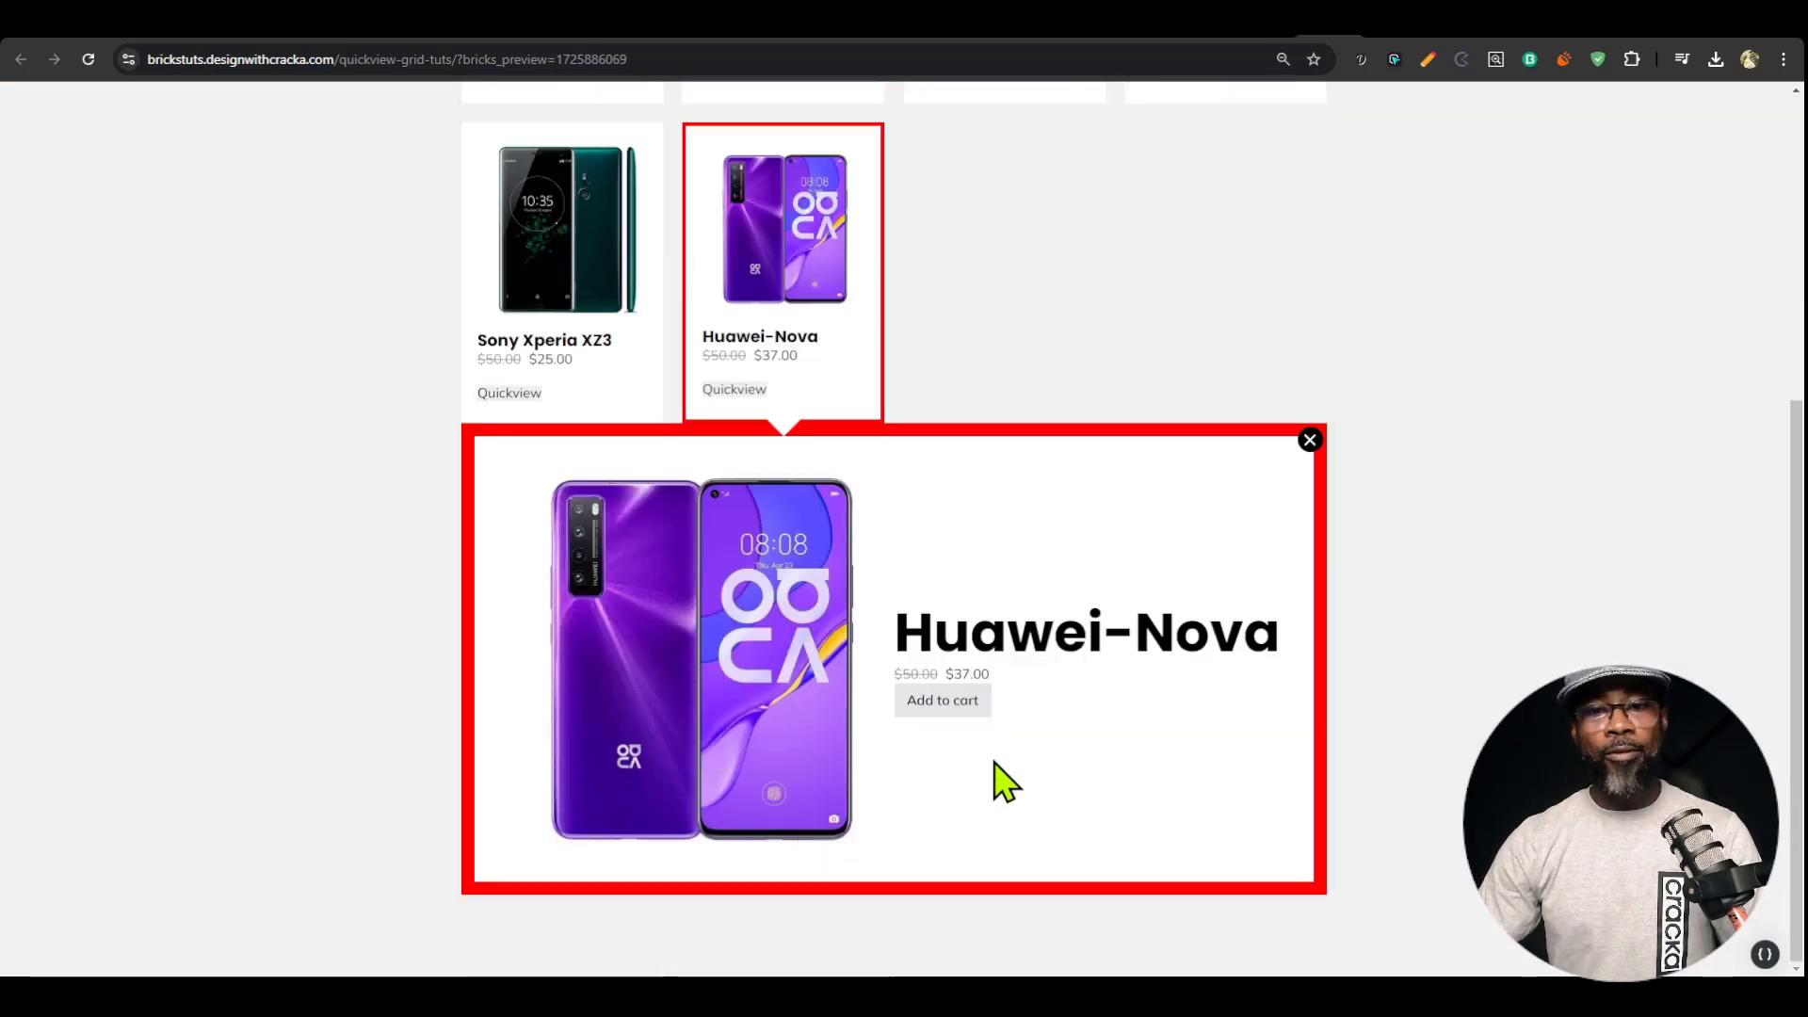
scroll(839, 658, up, 5)
View the preview at iPhone 12 Pro phone width in DevTools, then return to the builder.
key(F12)
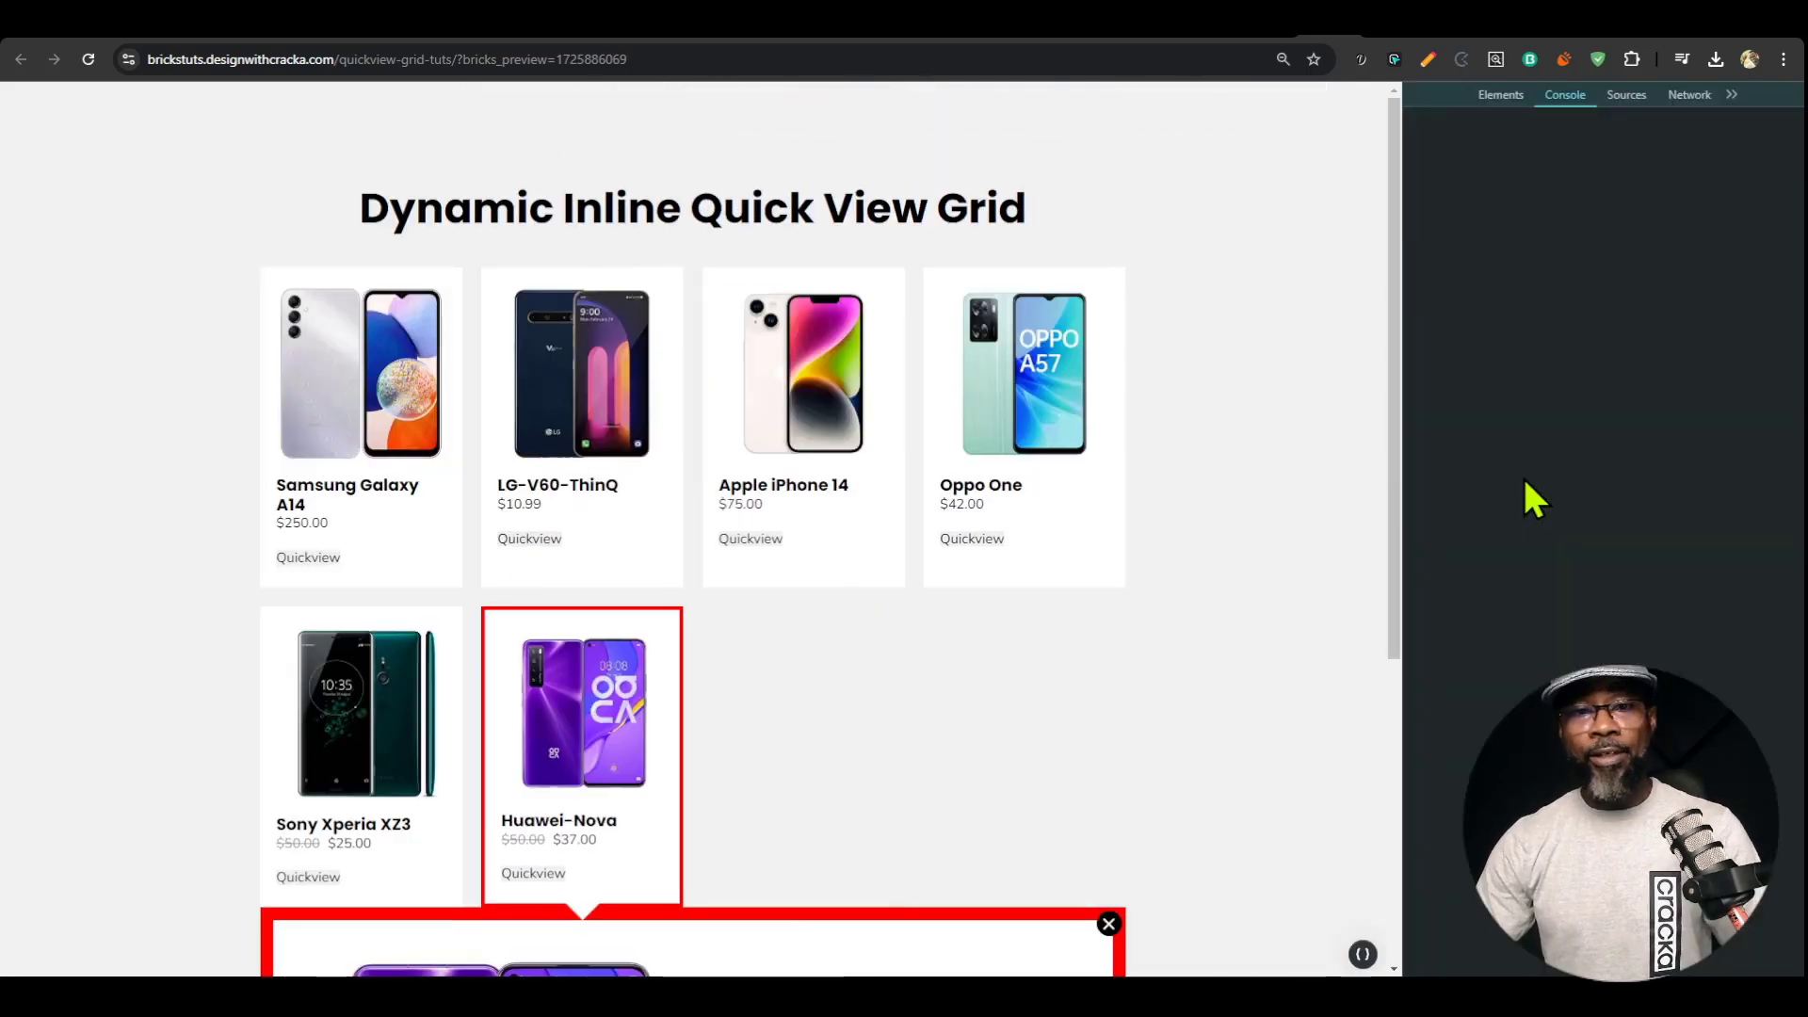
click(1445, 95)
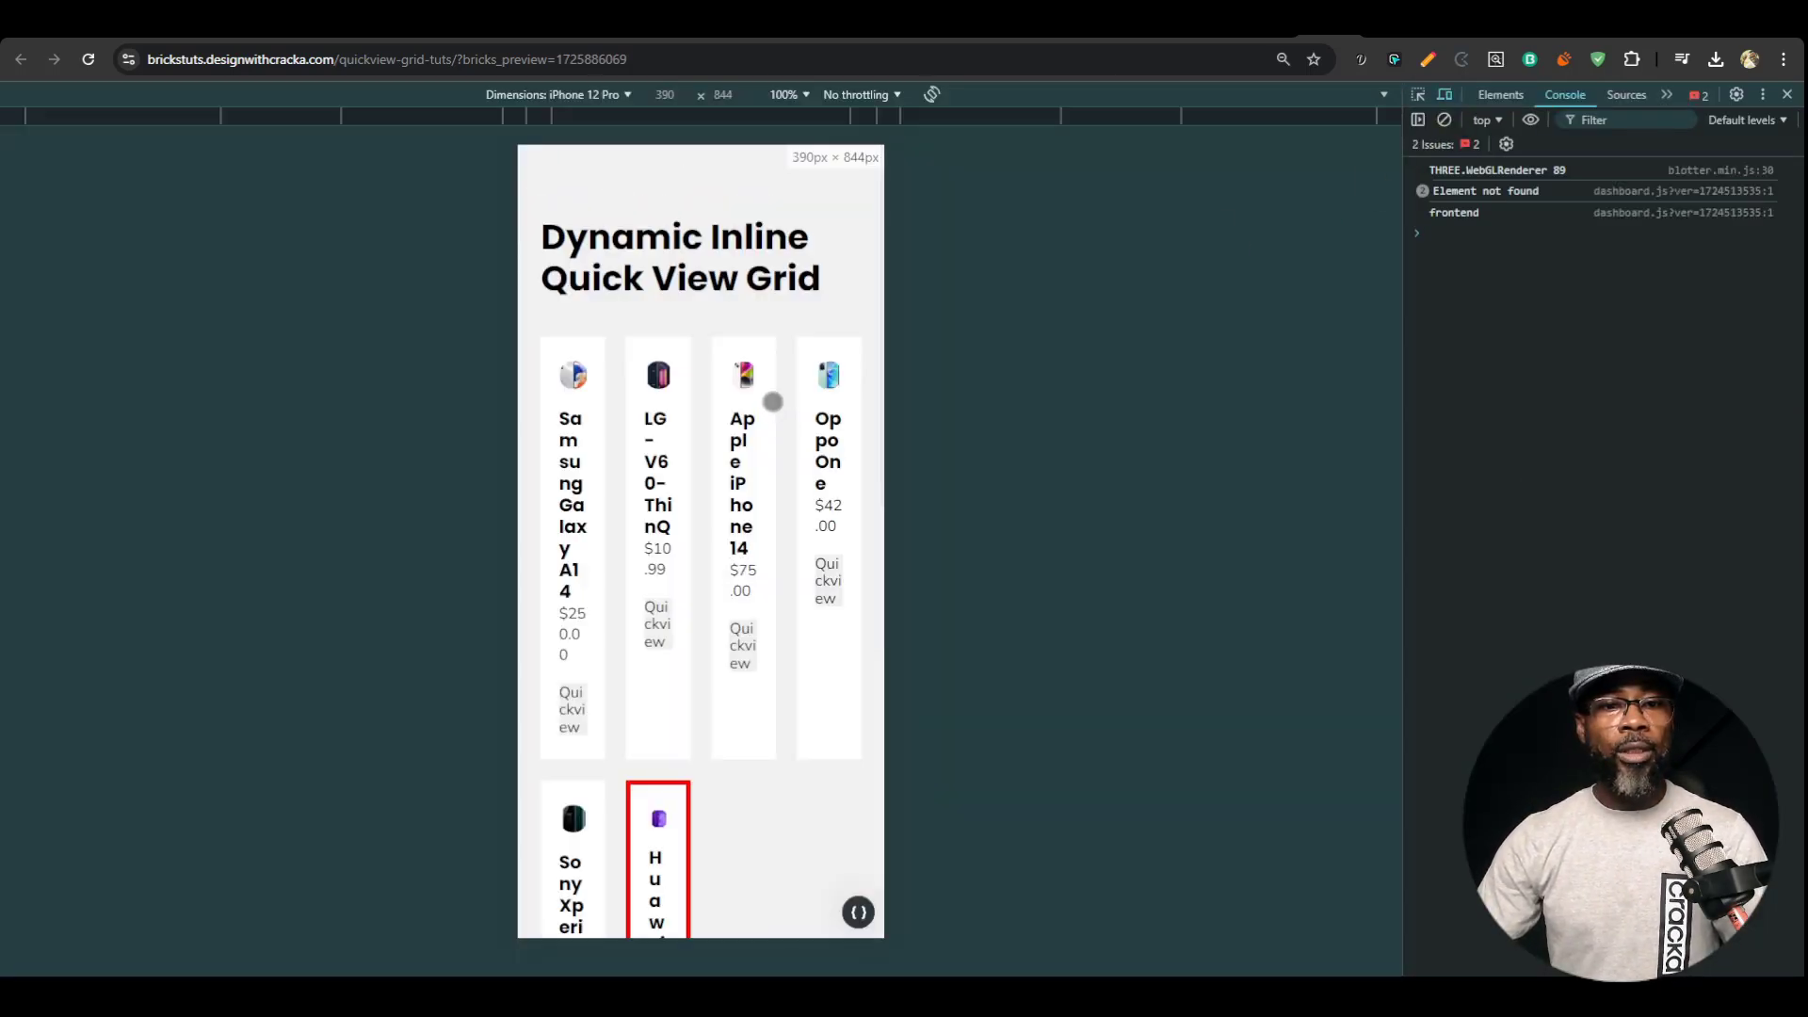
click(1285, 38)
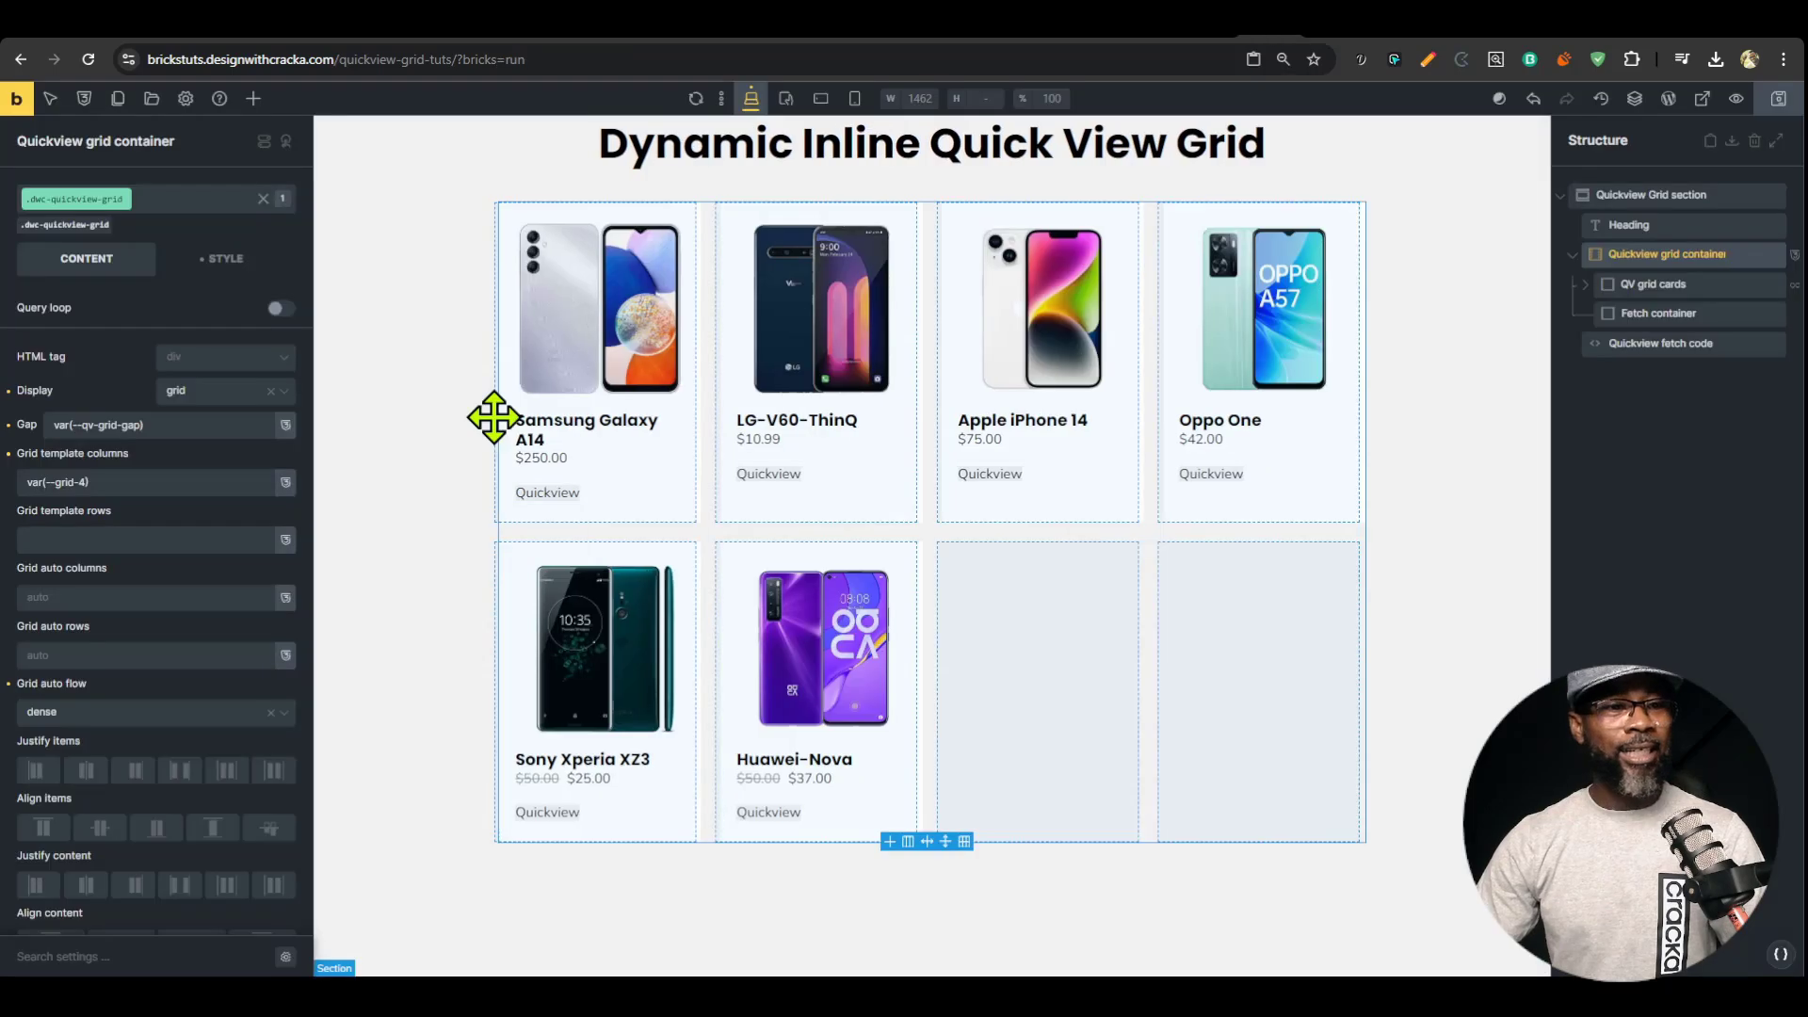
Undo back to repeat(auto-fit, minmax(280px, 1fr)) columns and test the Samsung Galaxy A14 quick view on mobile.
click(1535, 100)
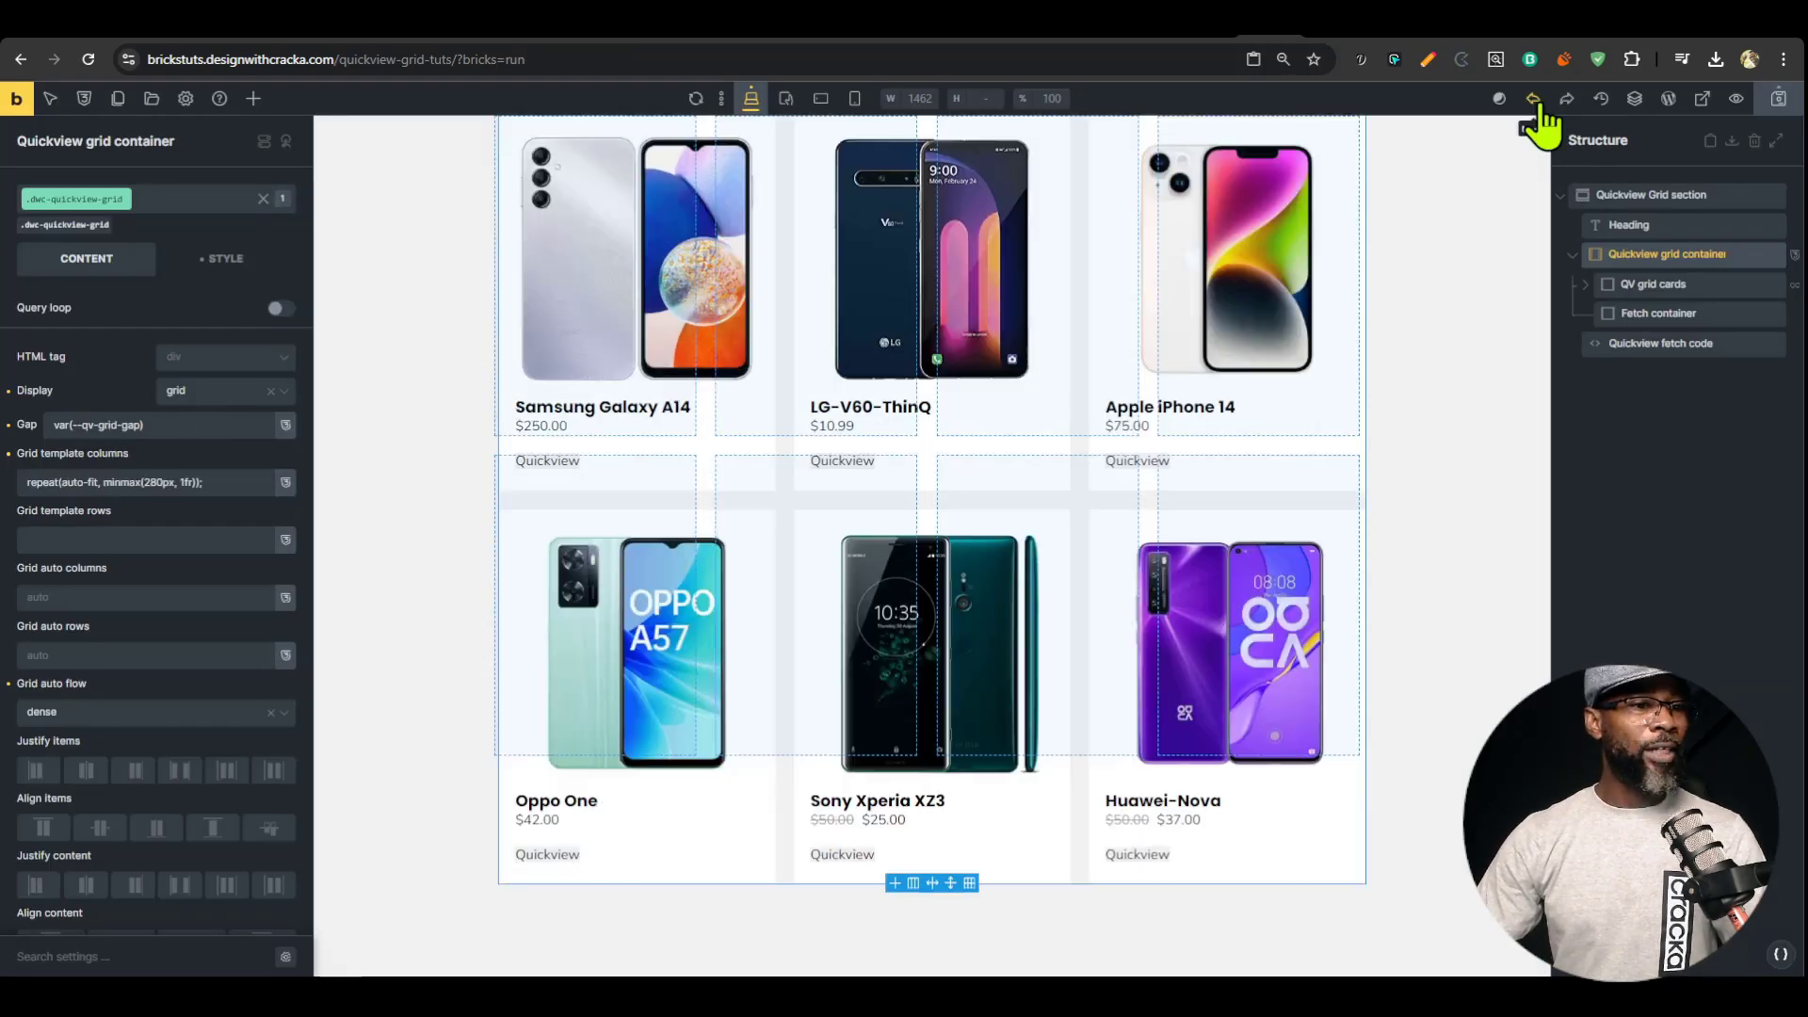
click(1335, 43)
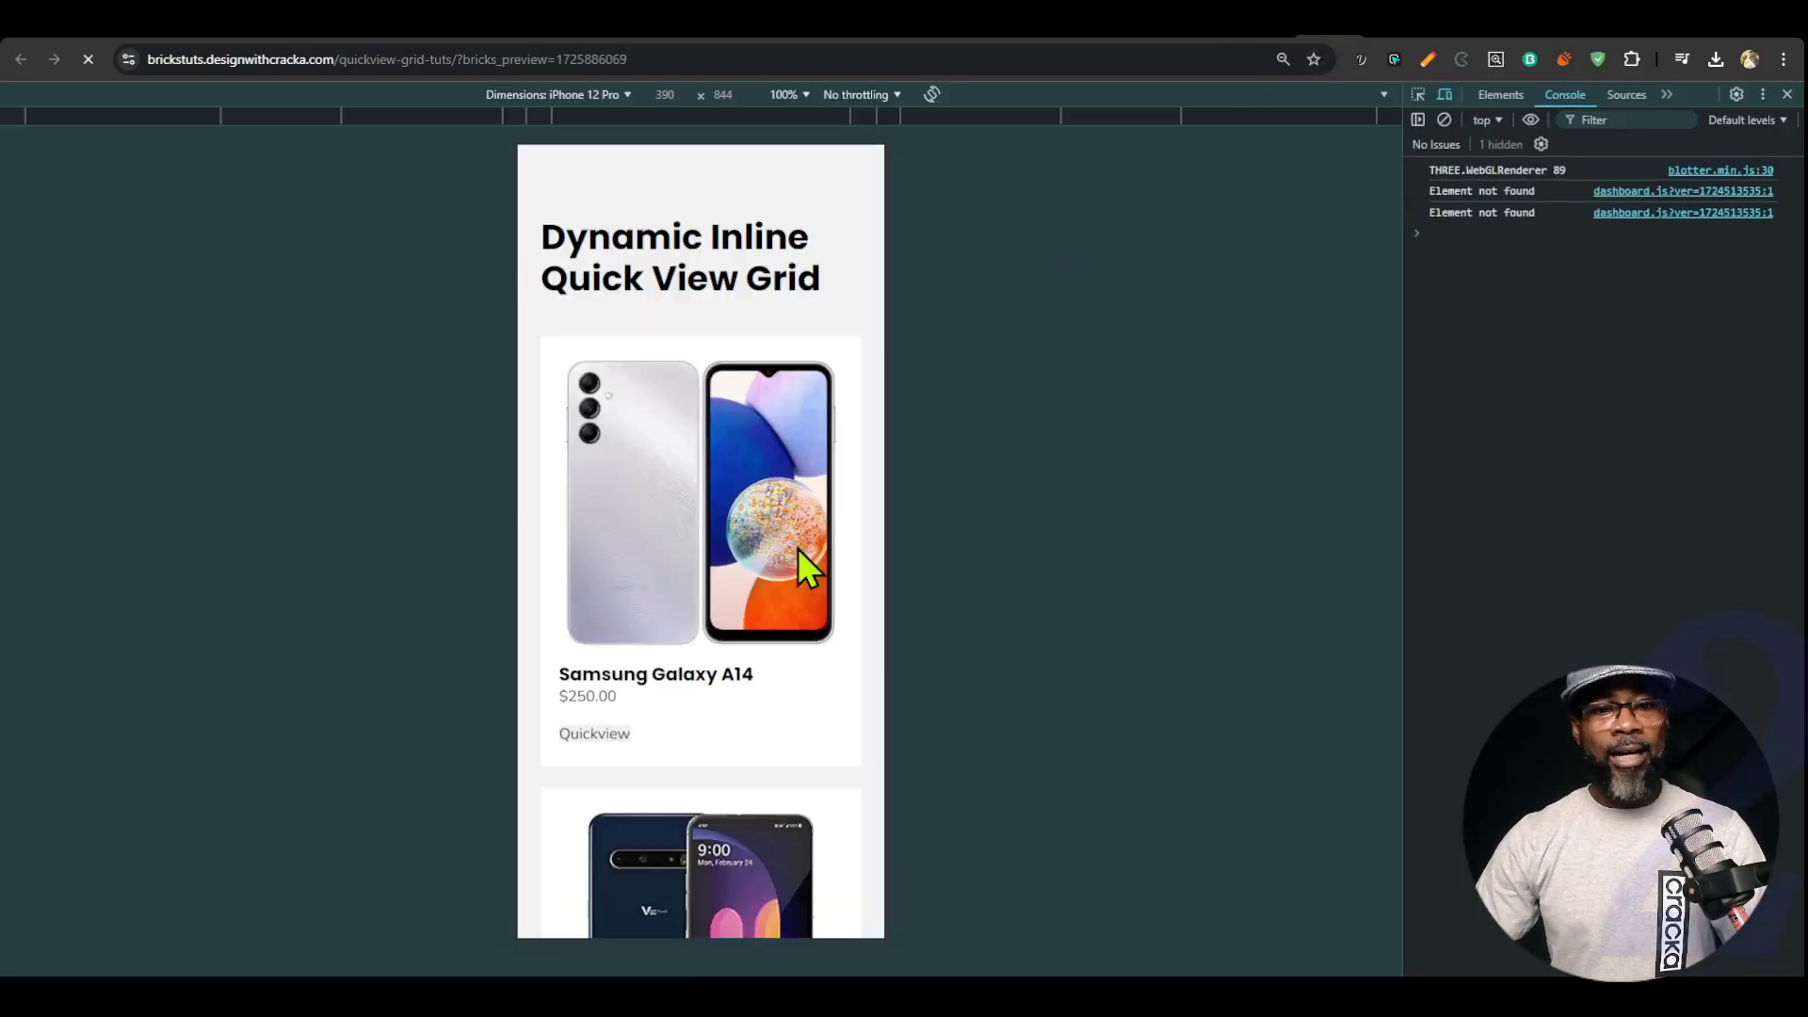
scroll(659, 527, down, 3)
click(592, 452)
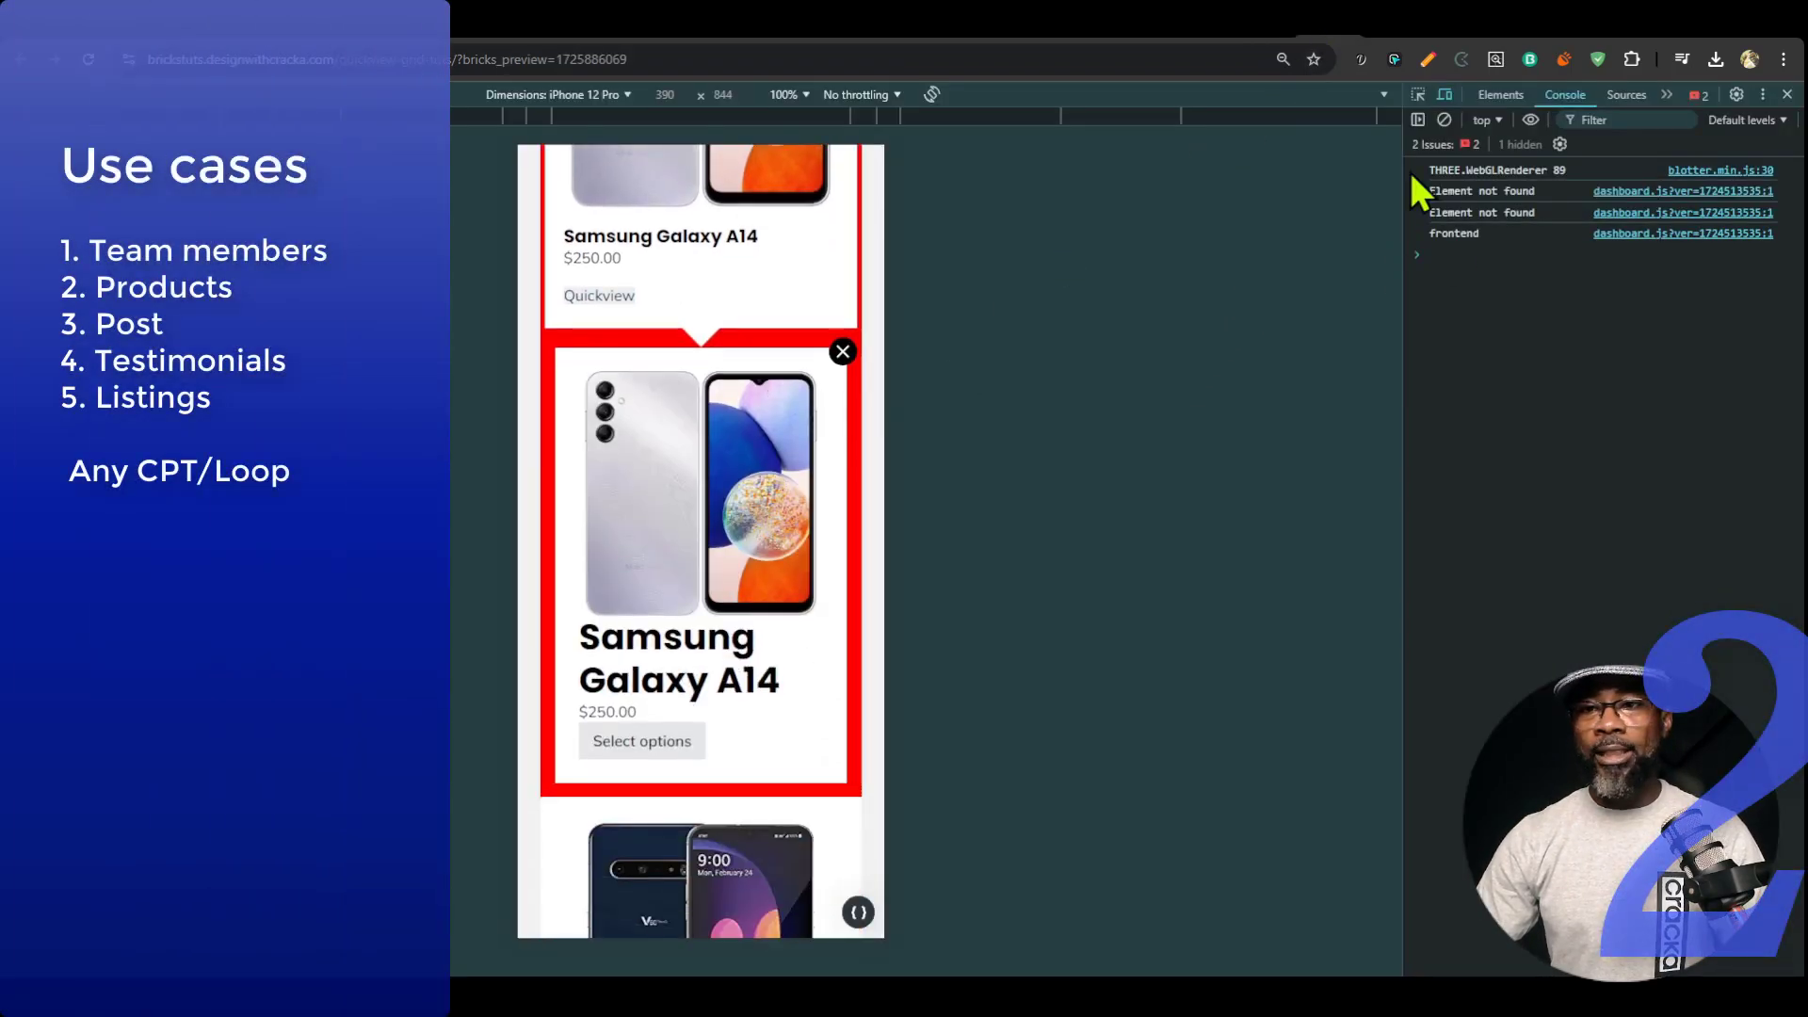
In Responsive mode, test the Samsung Galaxy A14, LG-V60-ThinQ and Apple iPhone 14 quick views.
click(529, 95)
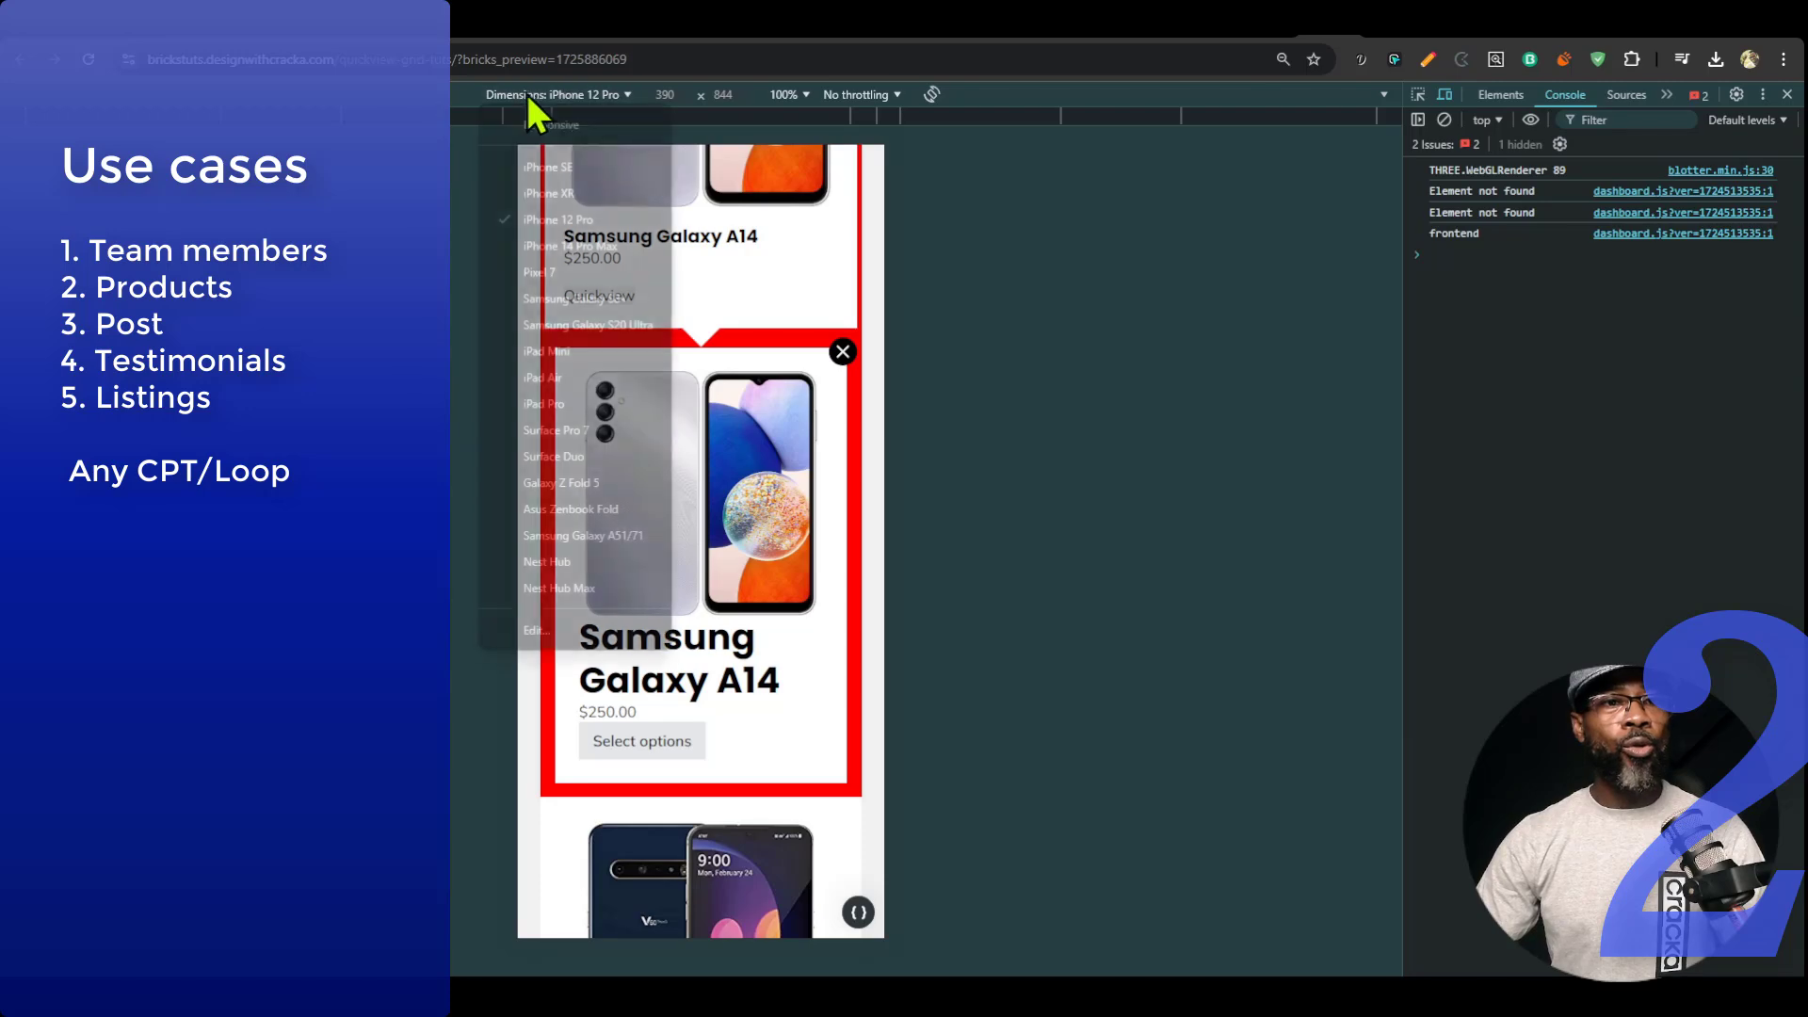
click(557, 124)
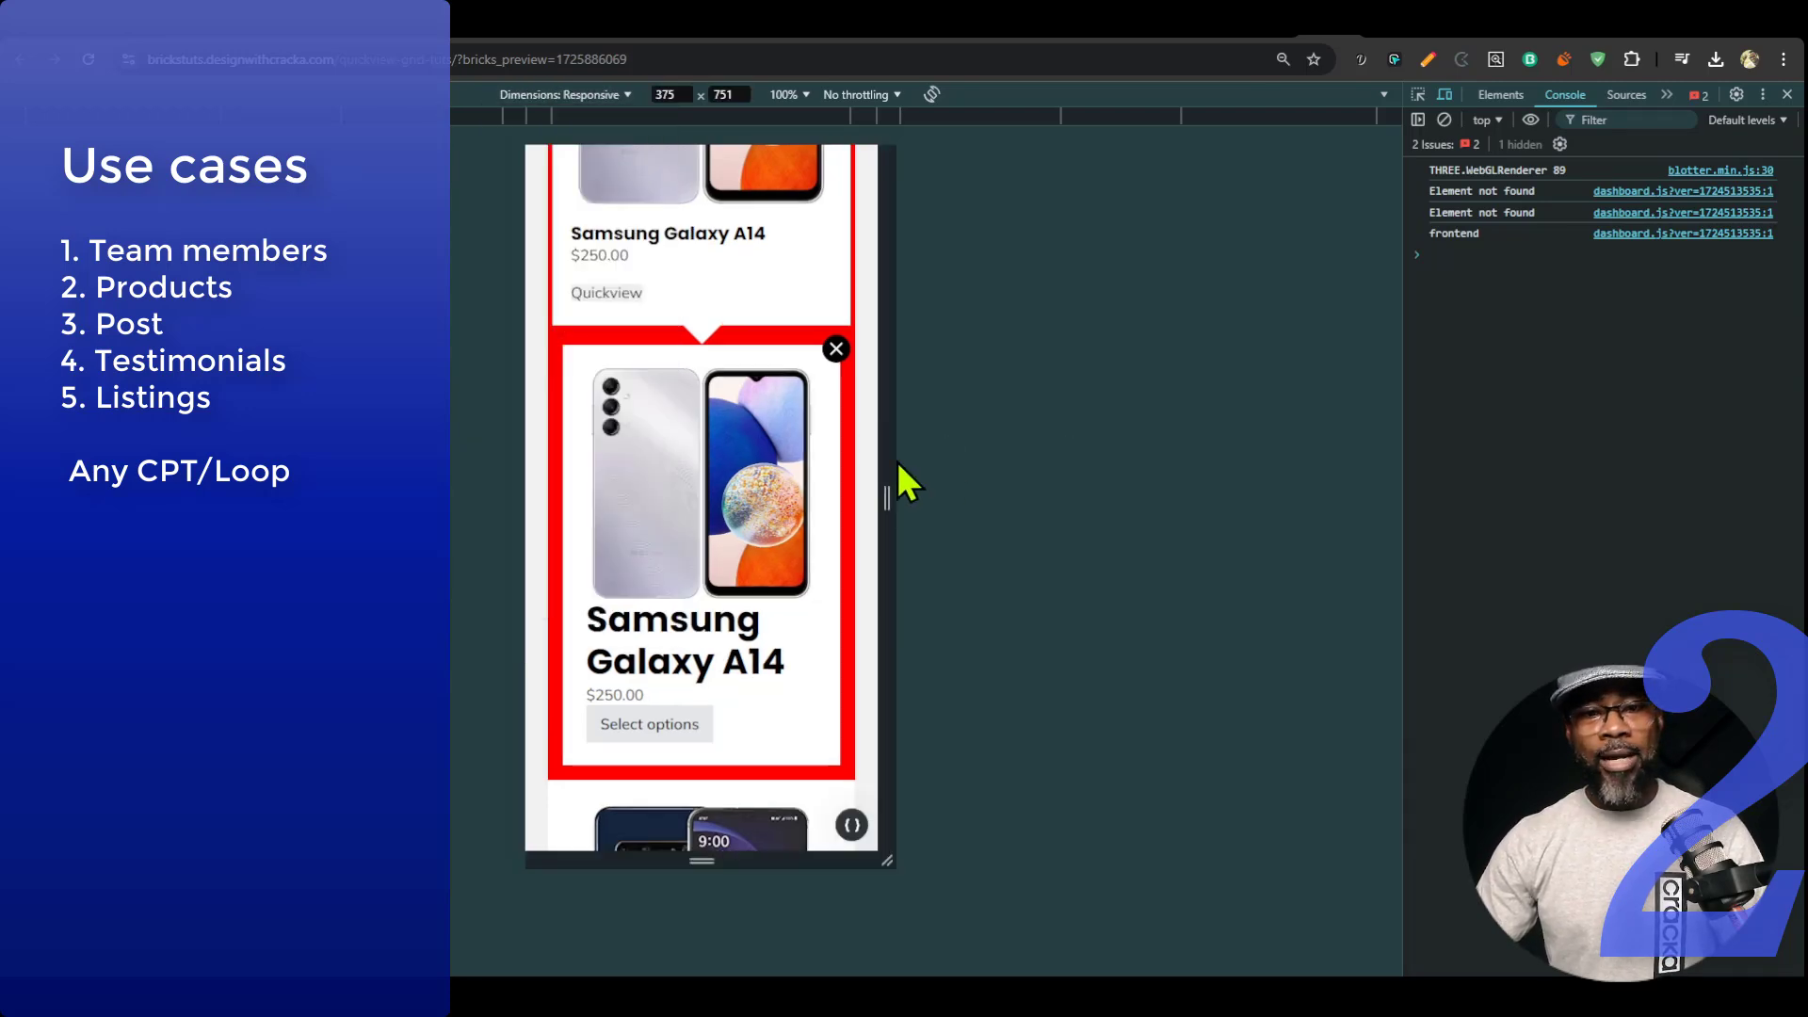
mouse_move(887, 485)
mouse_down()
mouse_move(1303, 464)
mouse_move(895, 522)
mouse_move(893, 499)
mouse_up()
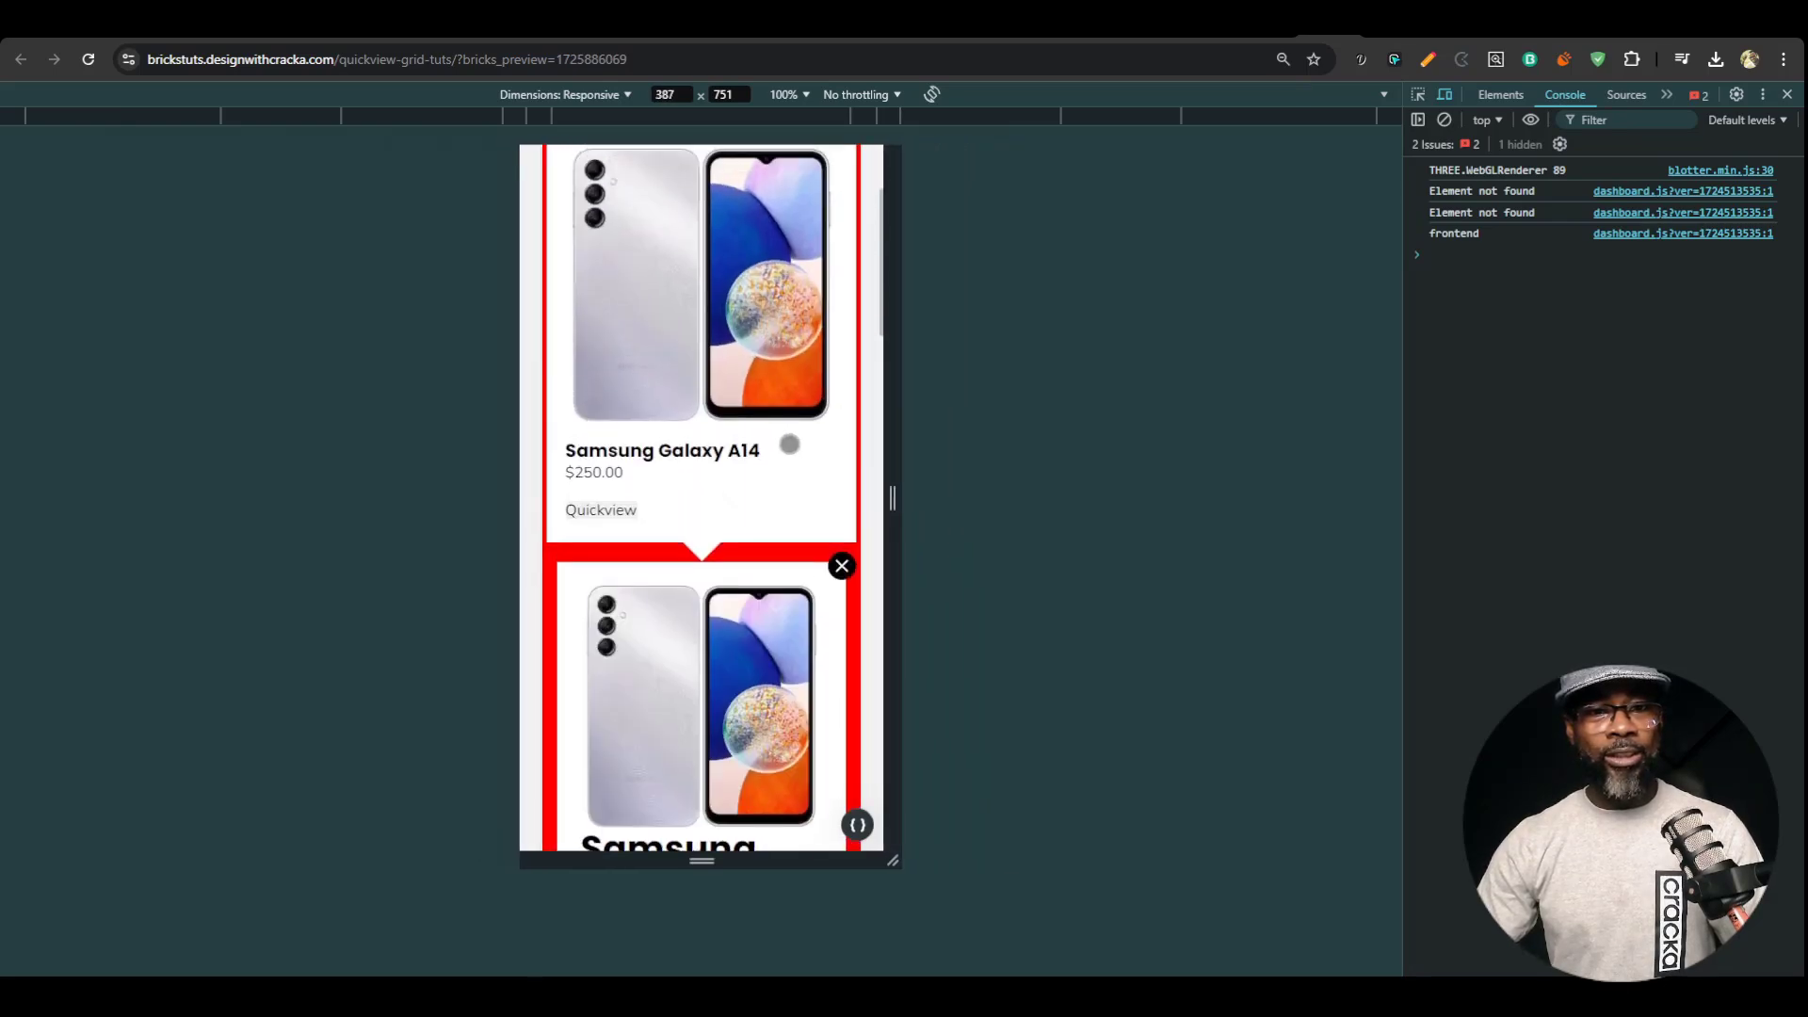
scroll(789, 444, down, 4)
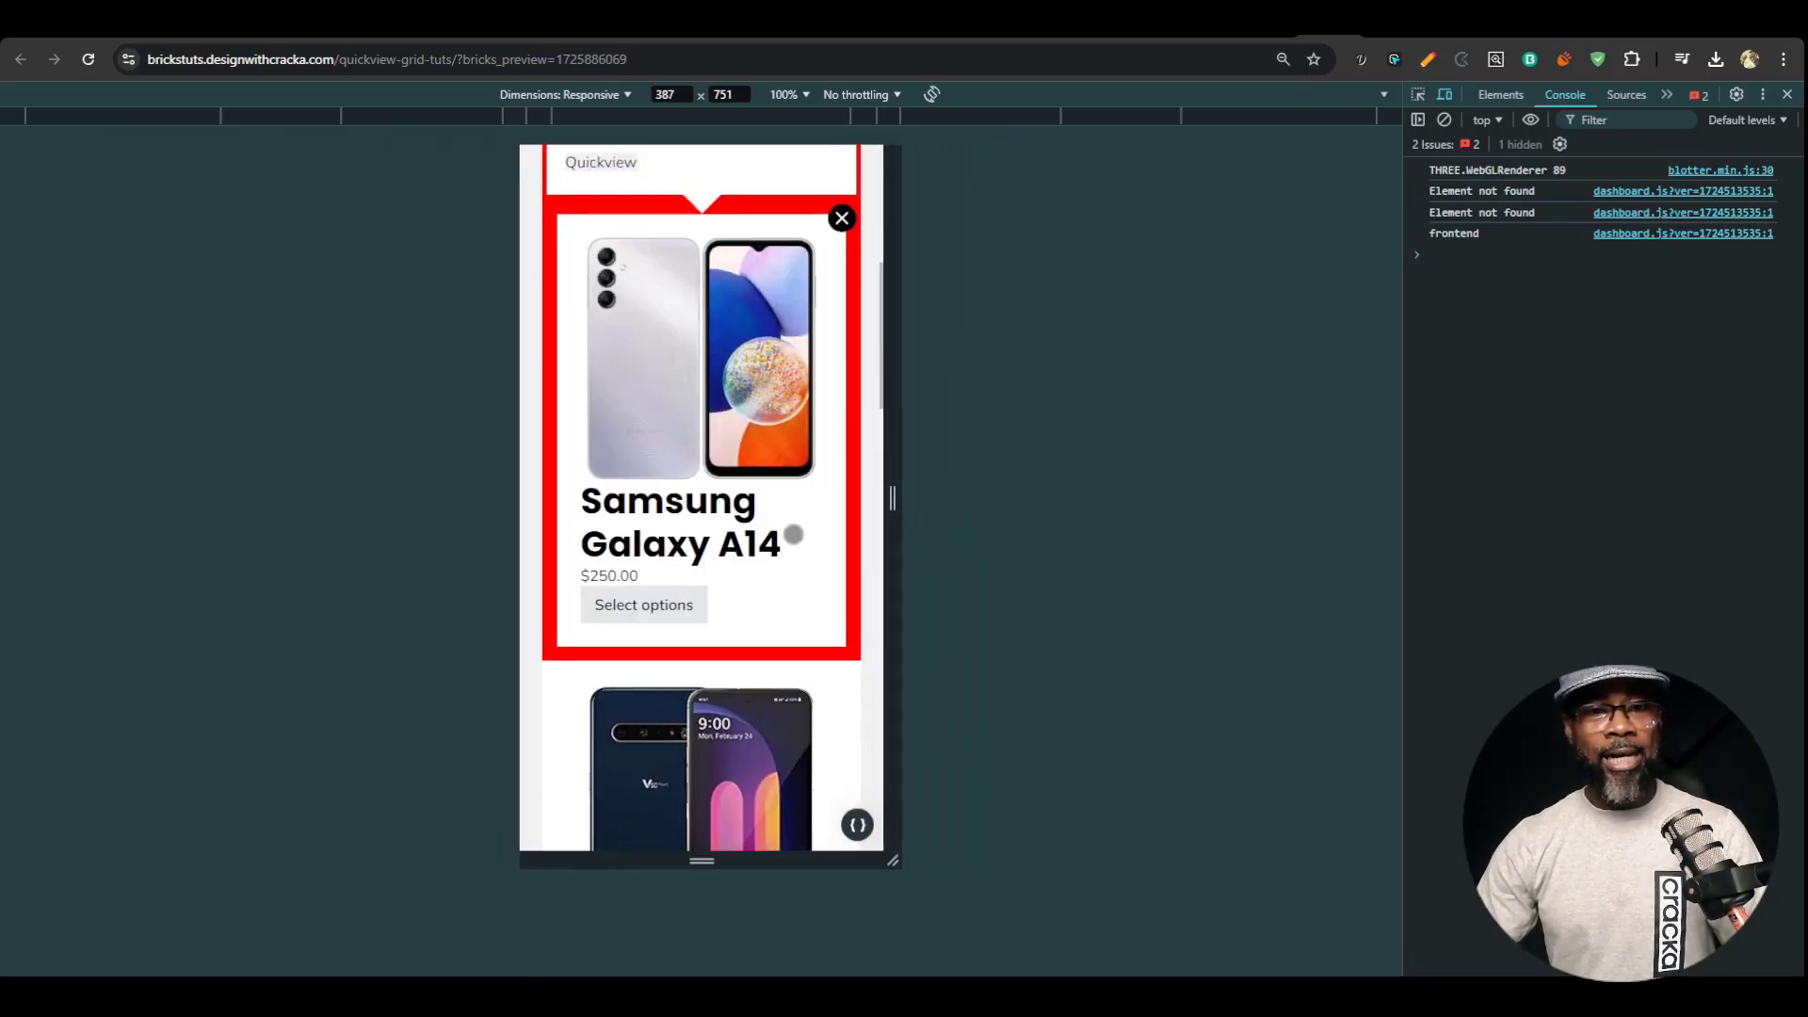
scroll(793, 535, up, 3)
click(840, 496)
scroll(607, 519, down, 3)
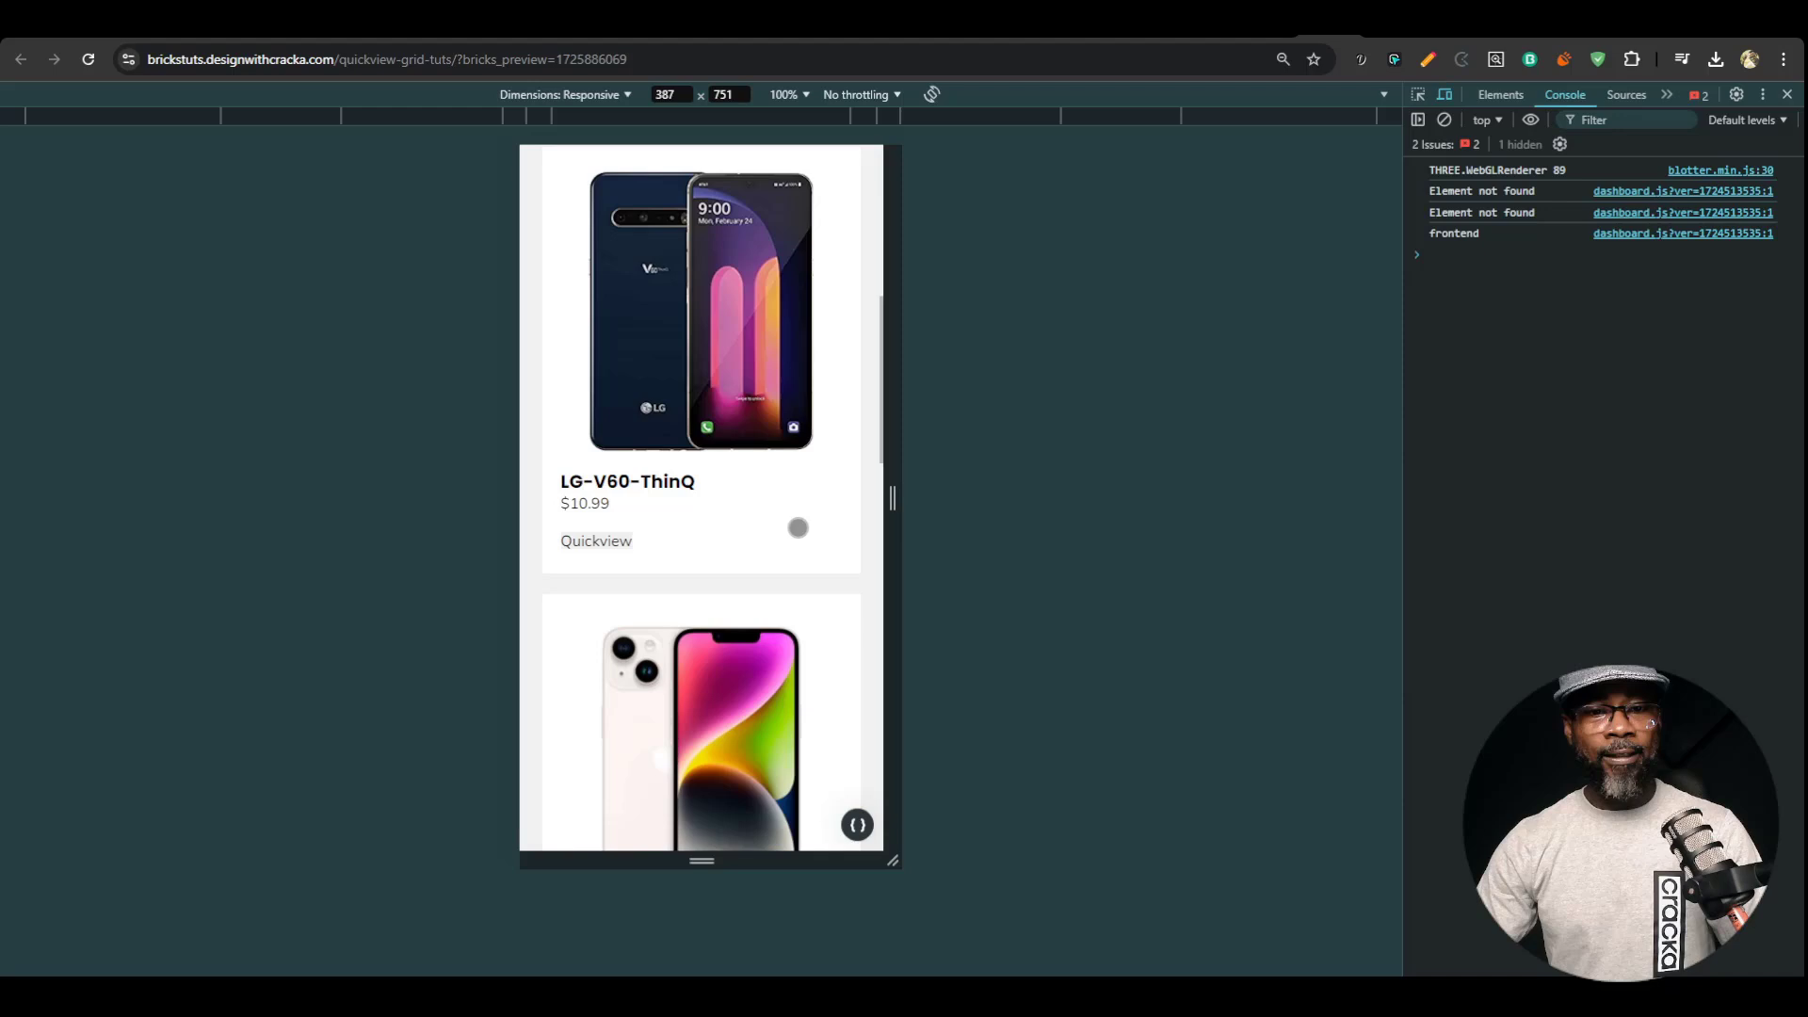
click(608, 523)
scroll(801, 488, down, 4)
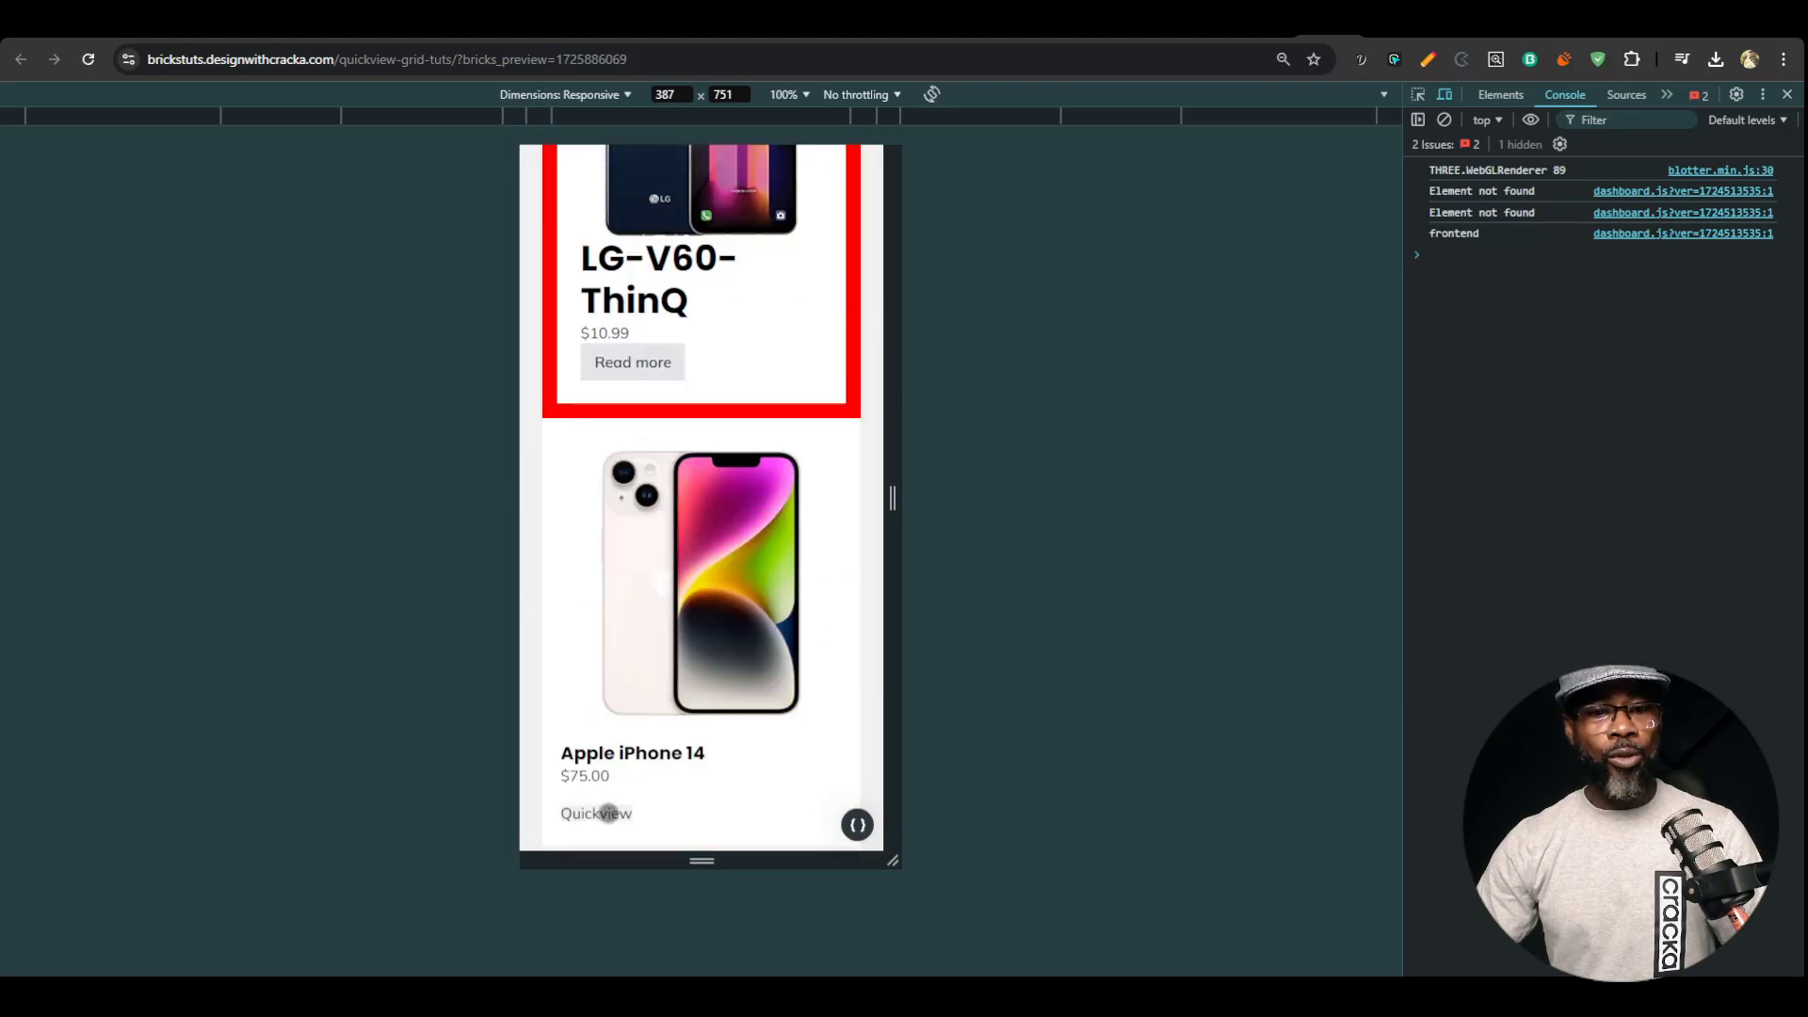
click(608, 812)
scroll(885, 496, down, 2)
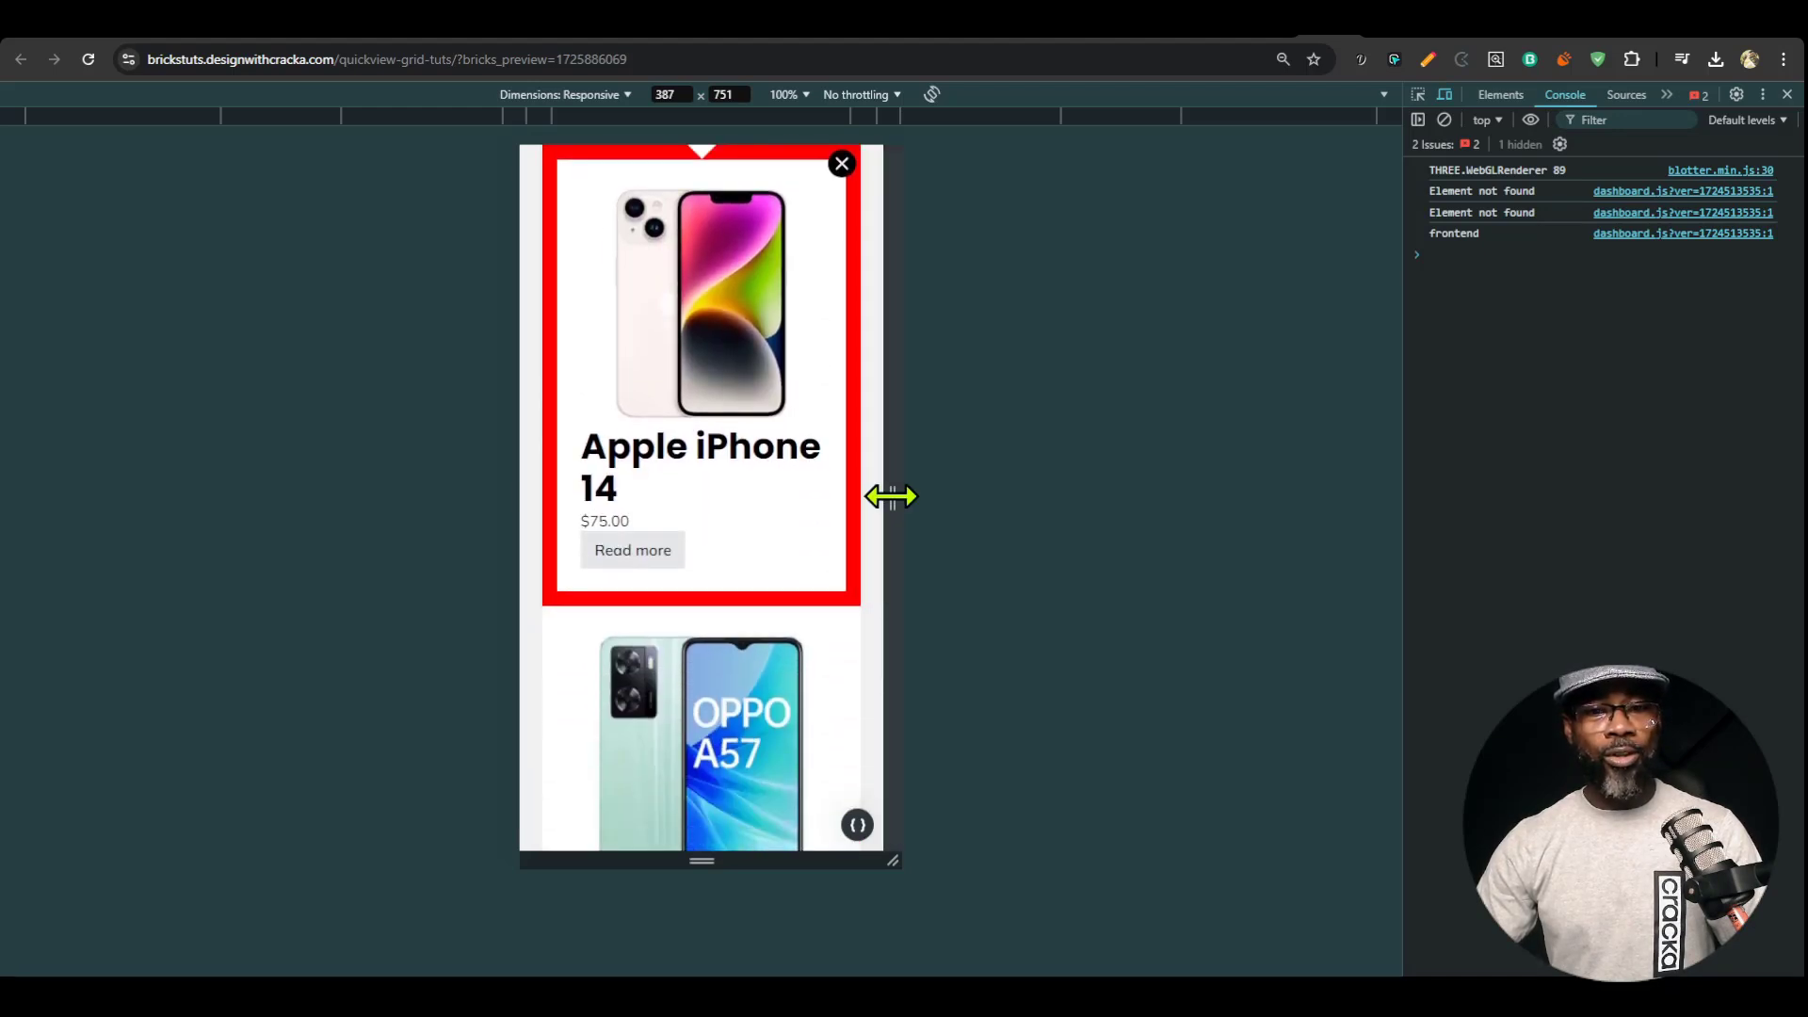
Widen the viewport to 1341 px desktop width, close DevTools and return to the $30 Gumroad listing.
drag(890, 496, 1339, 481)
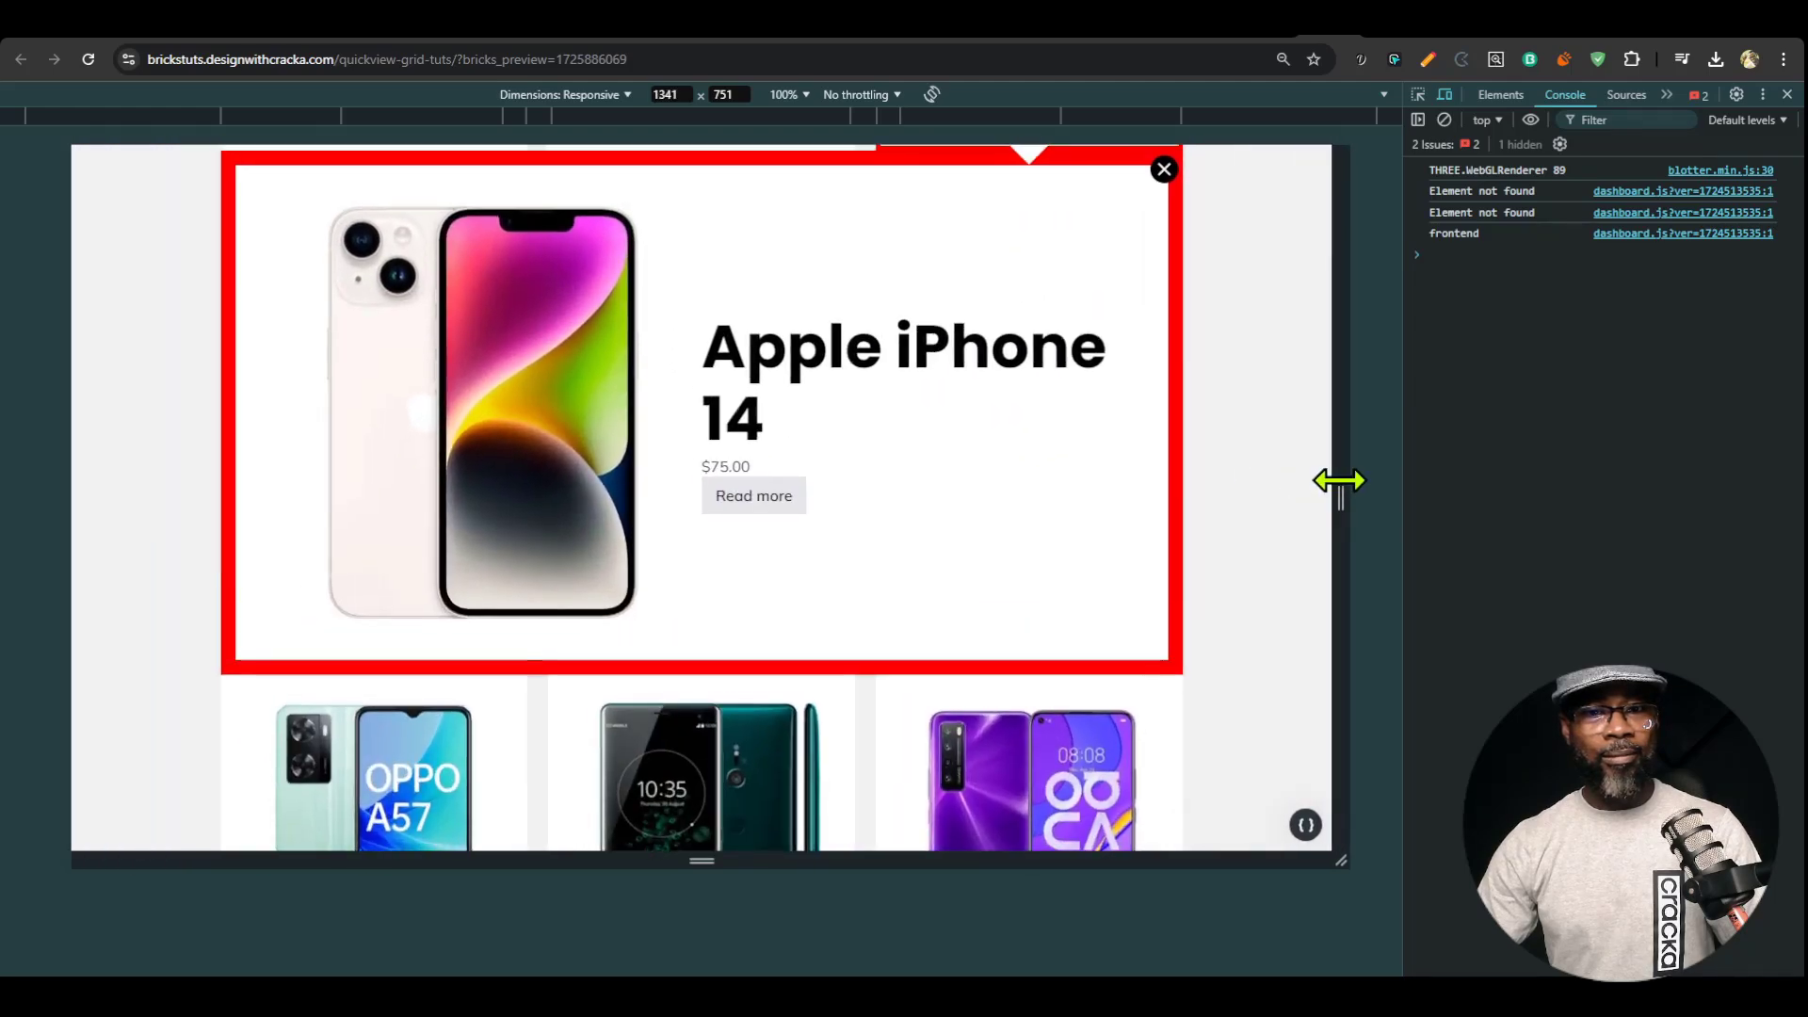
scroll(1291, 492, up, 3)
click(1787, 94)
scroll(1481, 435, up, 2)
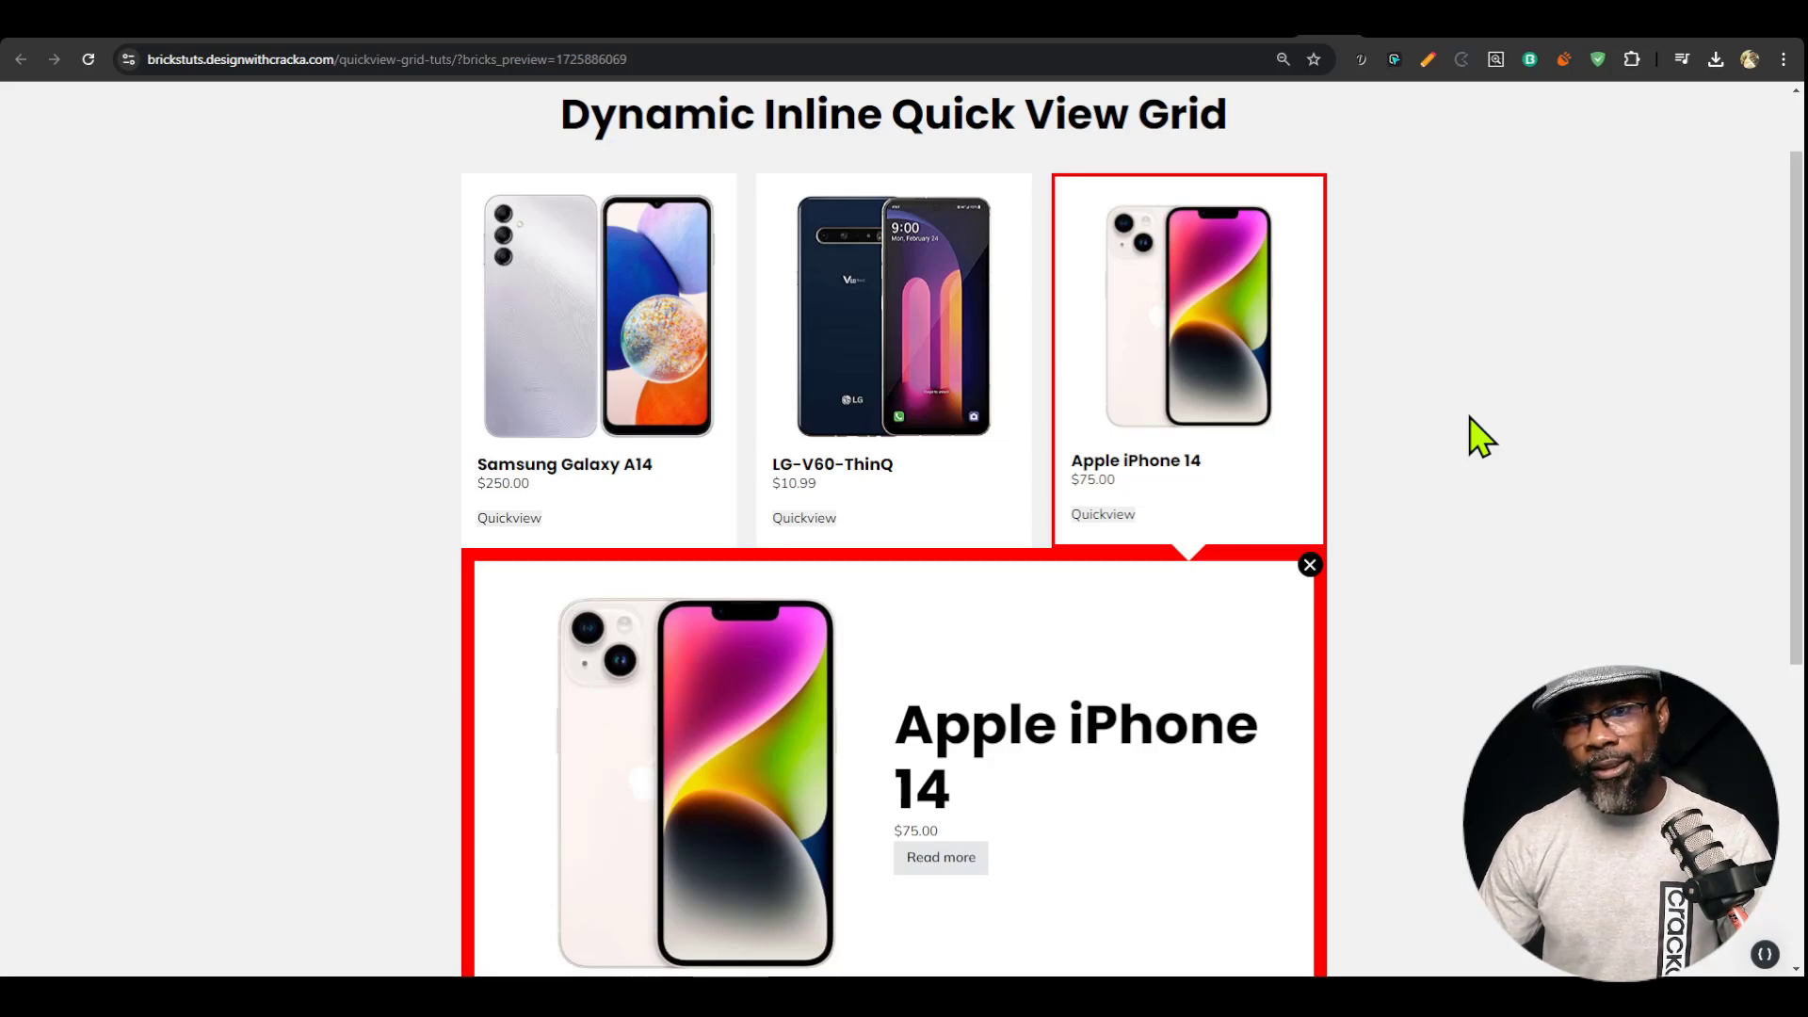
click(816, 38)
Open the Bricks Builder All Templates Bundle page ($85, down from $150) from the Gumroad listing.
scroll(1054, 719, down, 10)
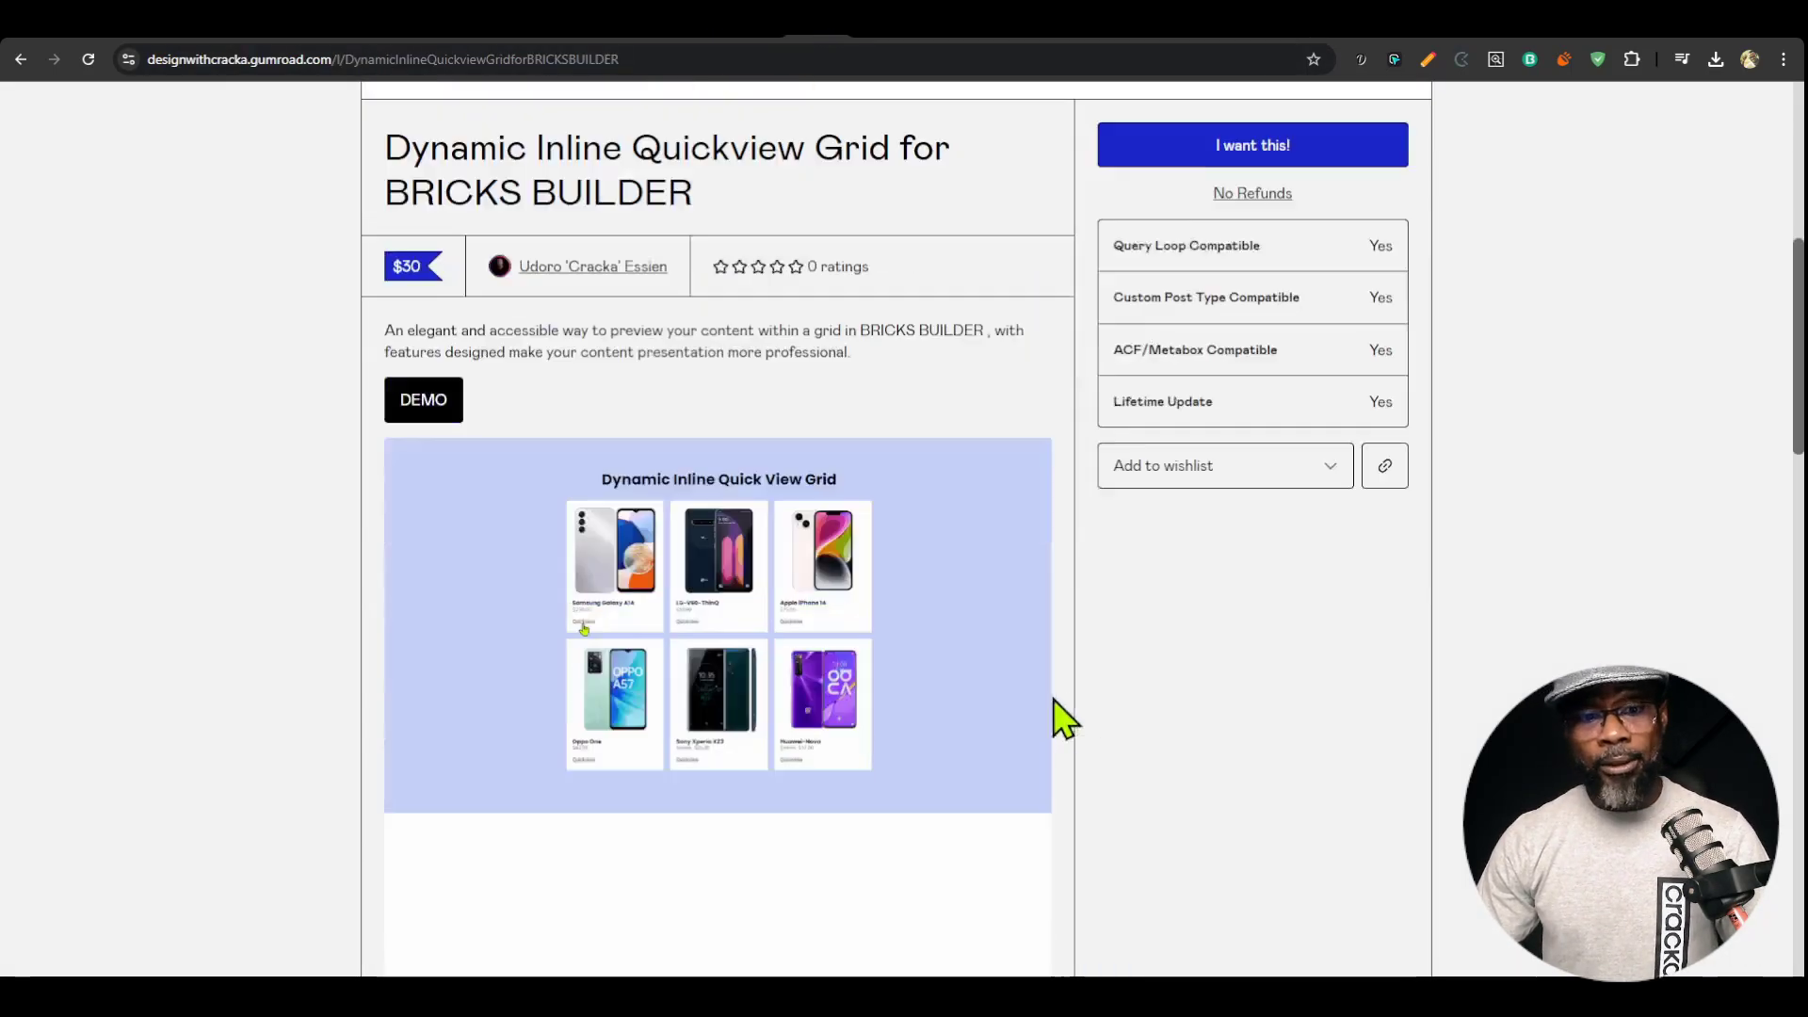
scroll(920, 699, down, 8)
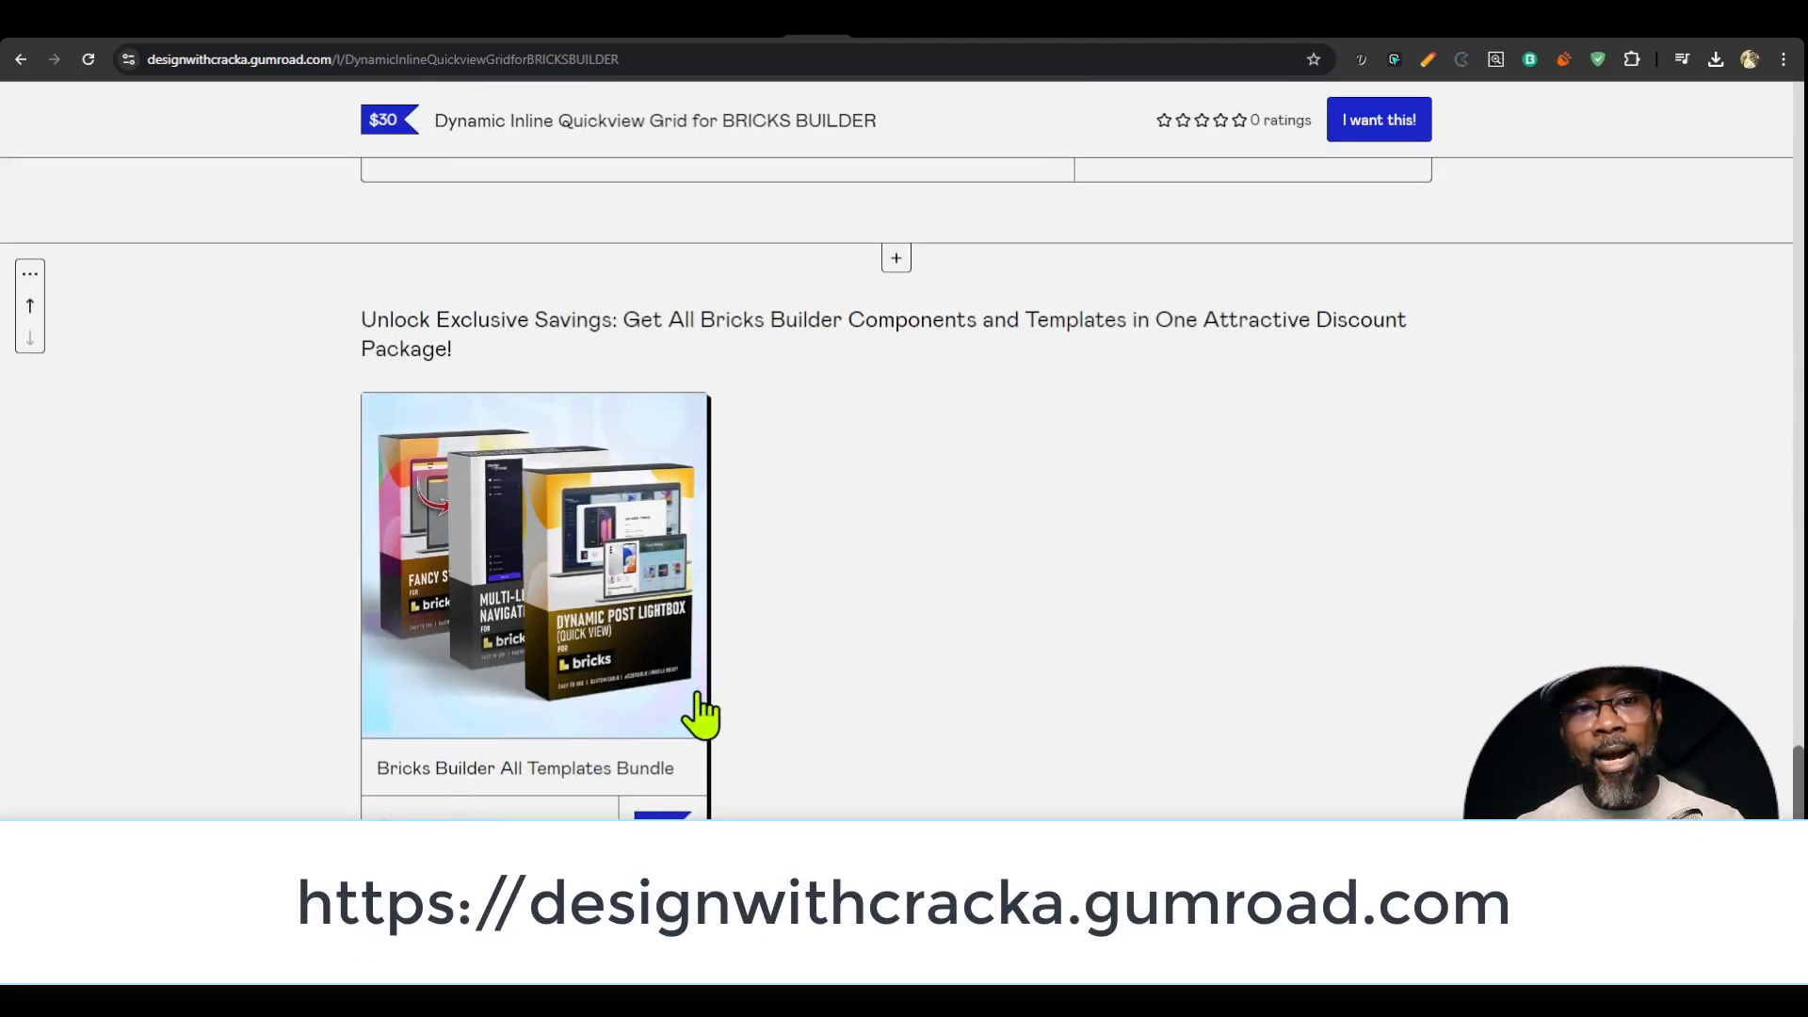
scroll(1106, 711, up, 10)
scroll(1101, 710, down, 10)
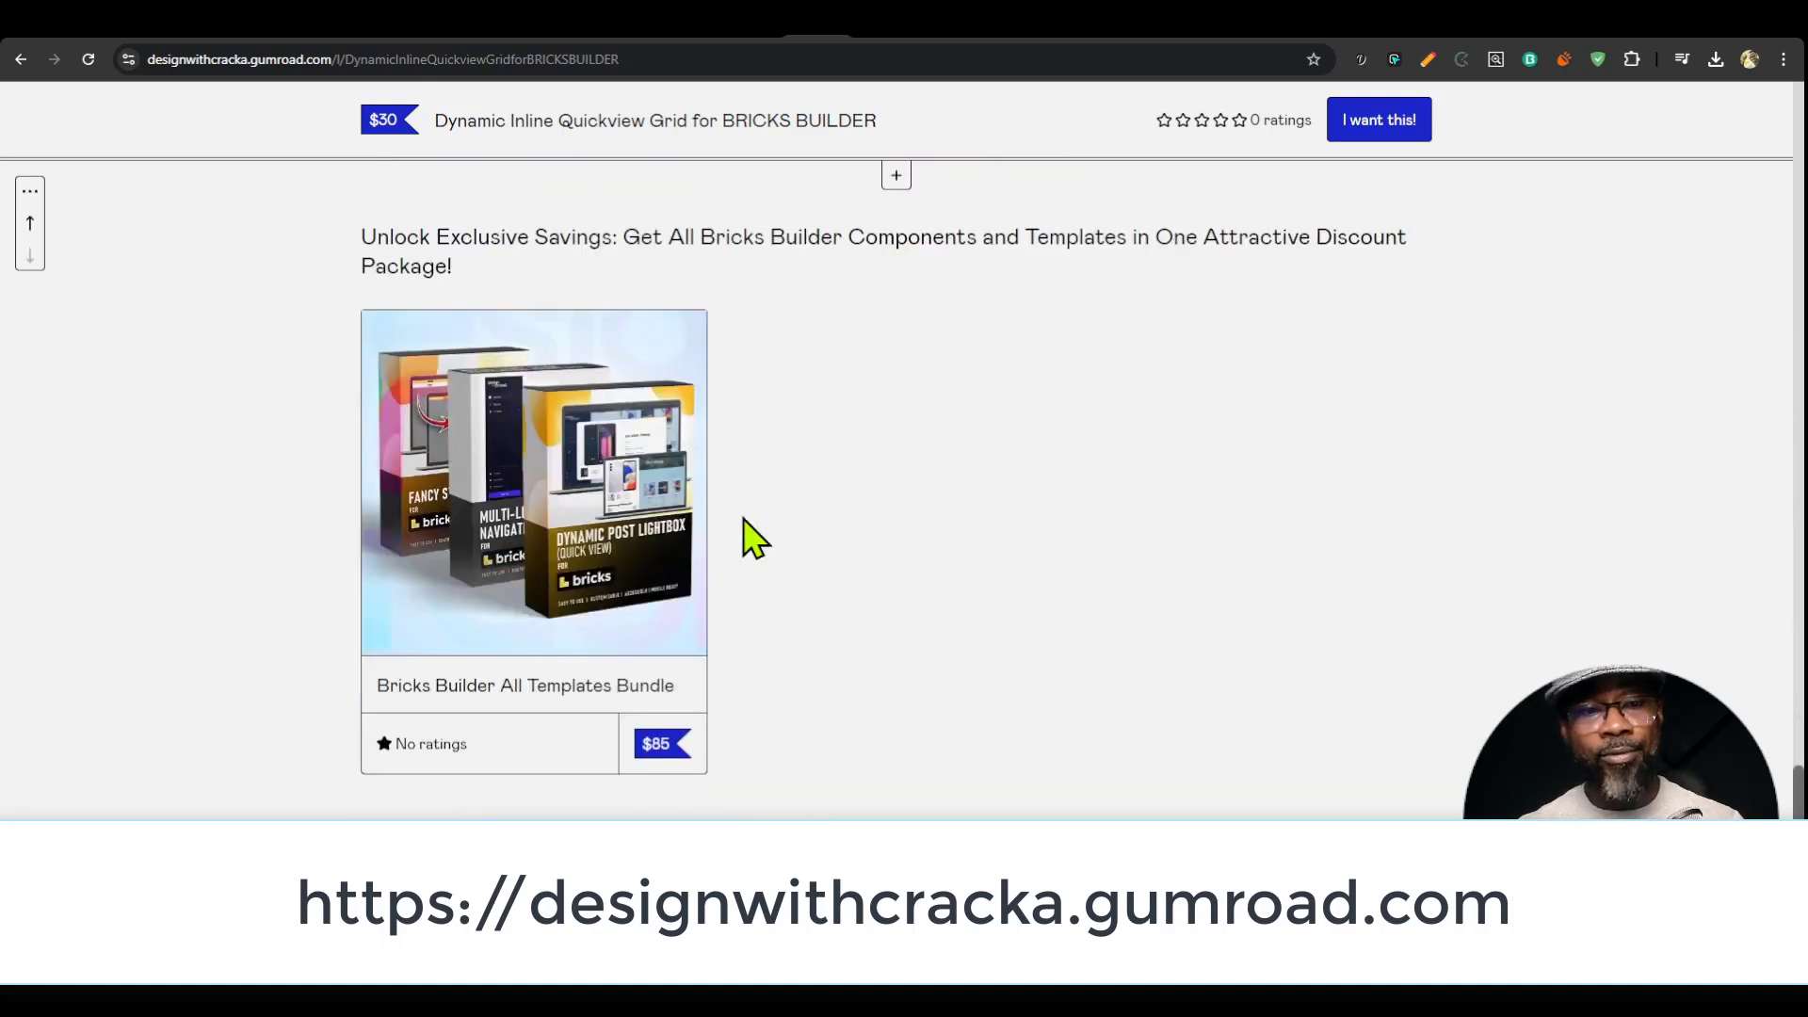
click(603, 701)
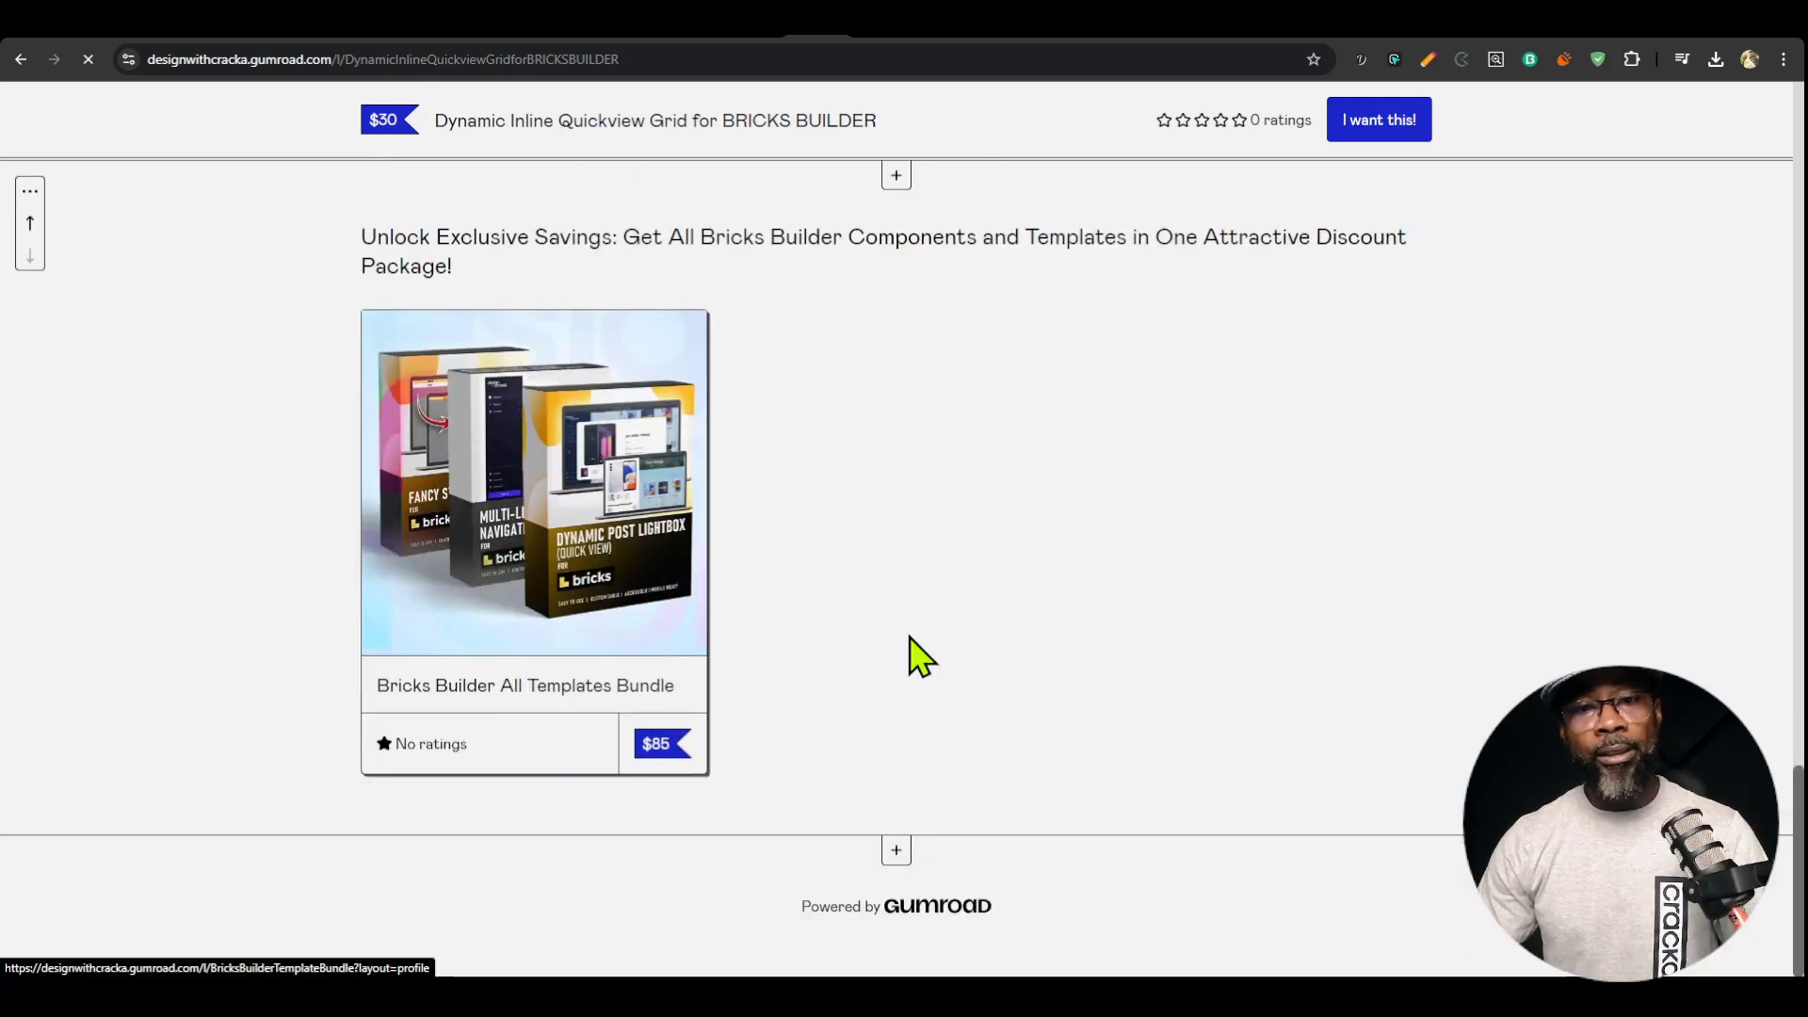
scroll(819, 524, down, 5)
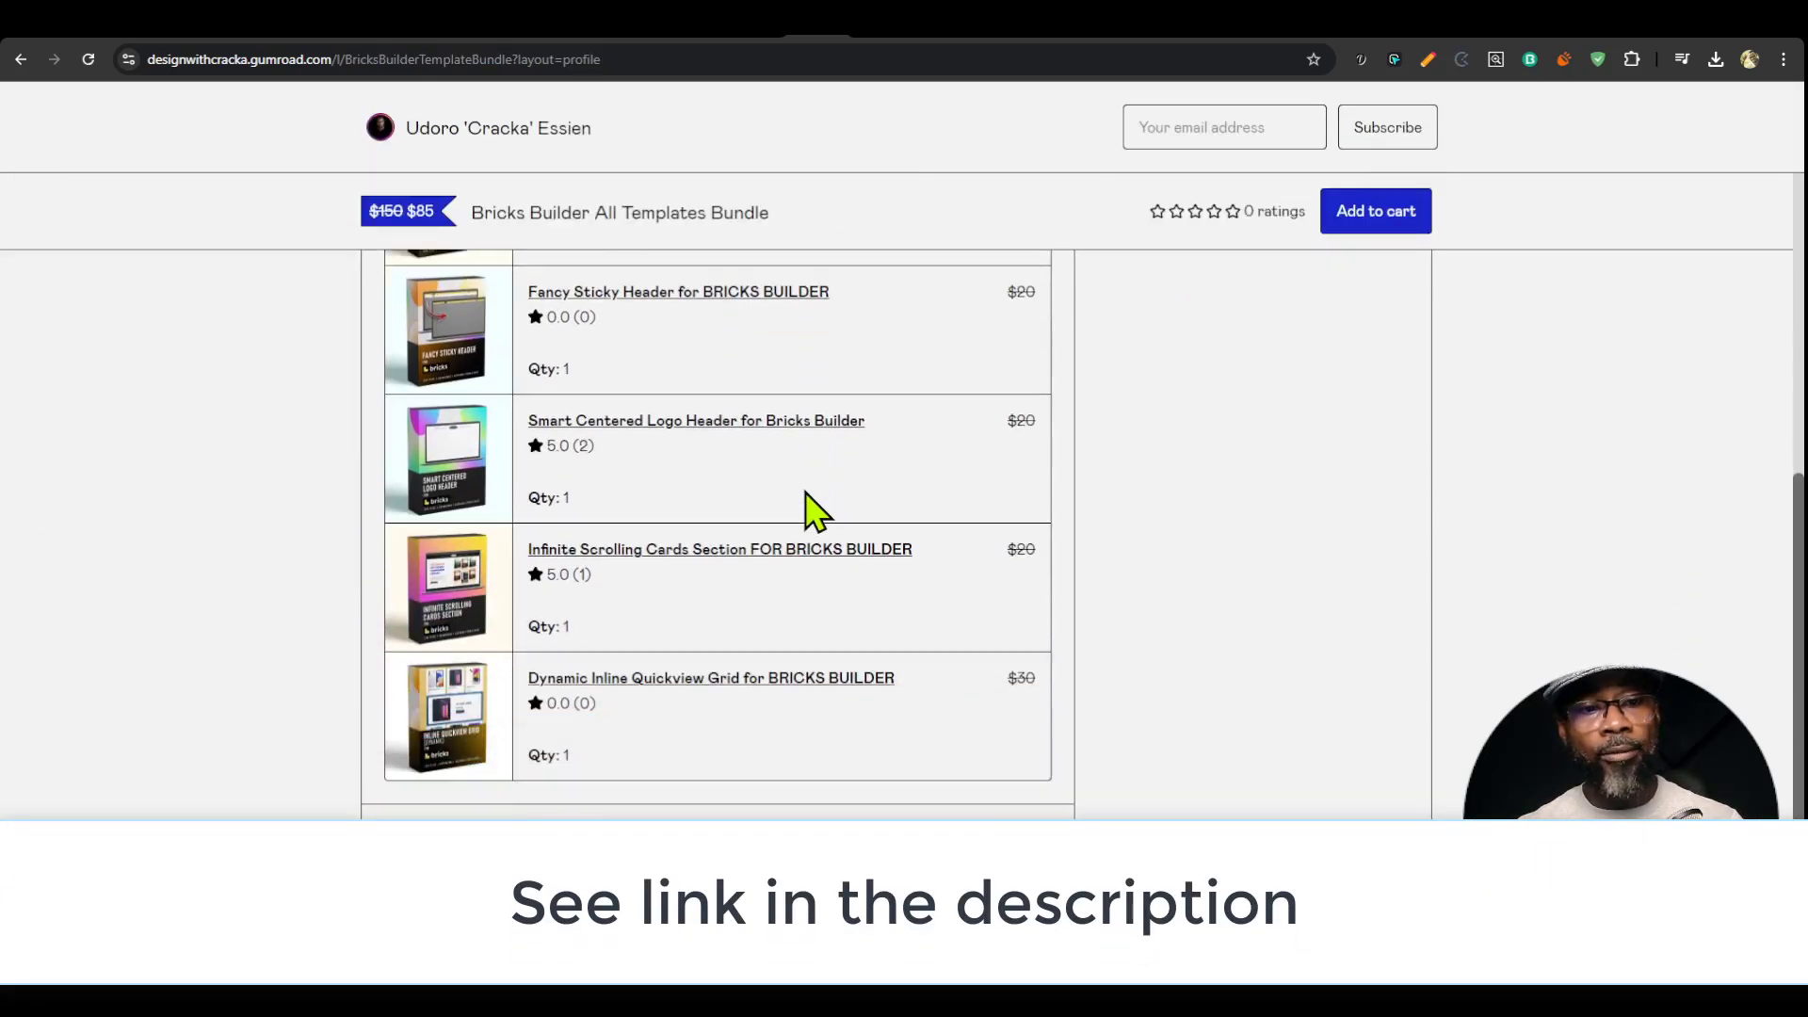
scroll(739, 622, up, 3)
scroll(735, 527, up, 7)
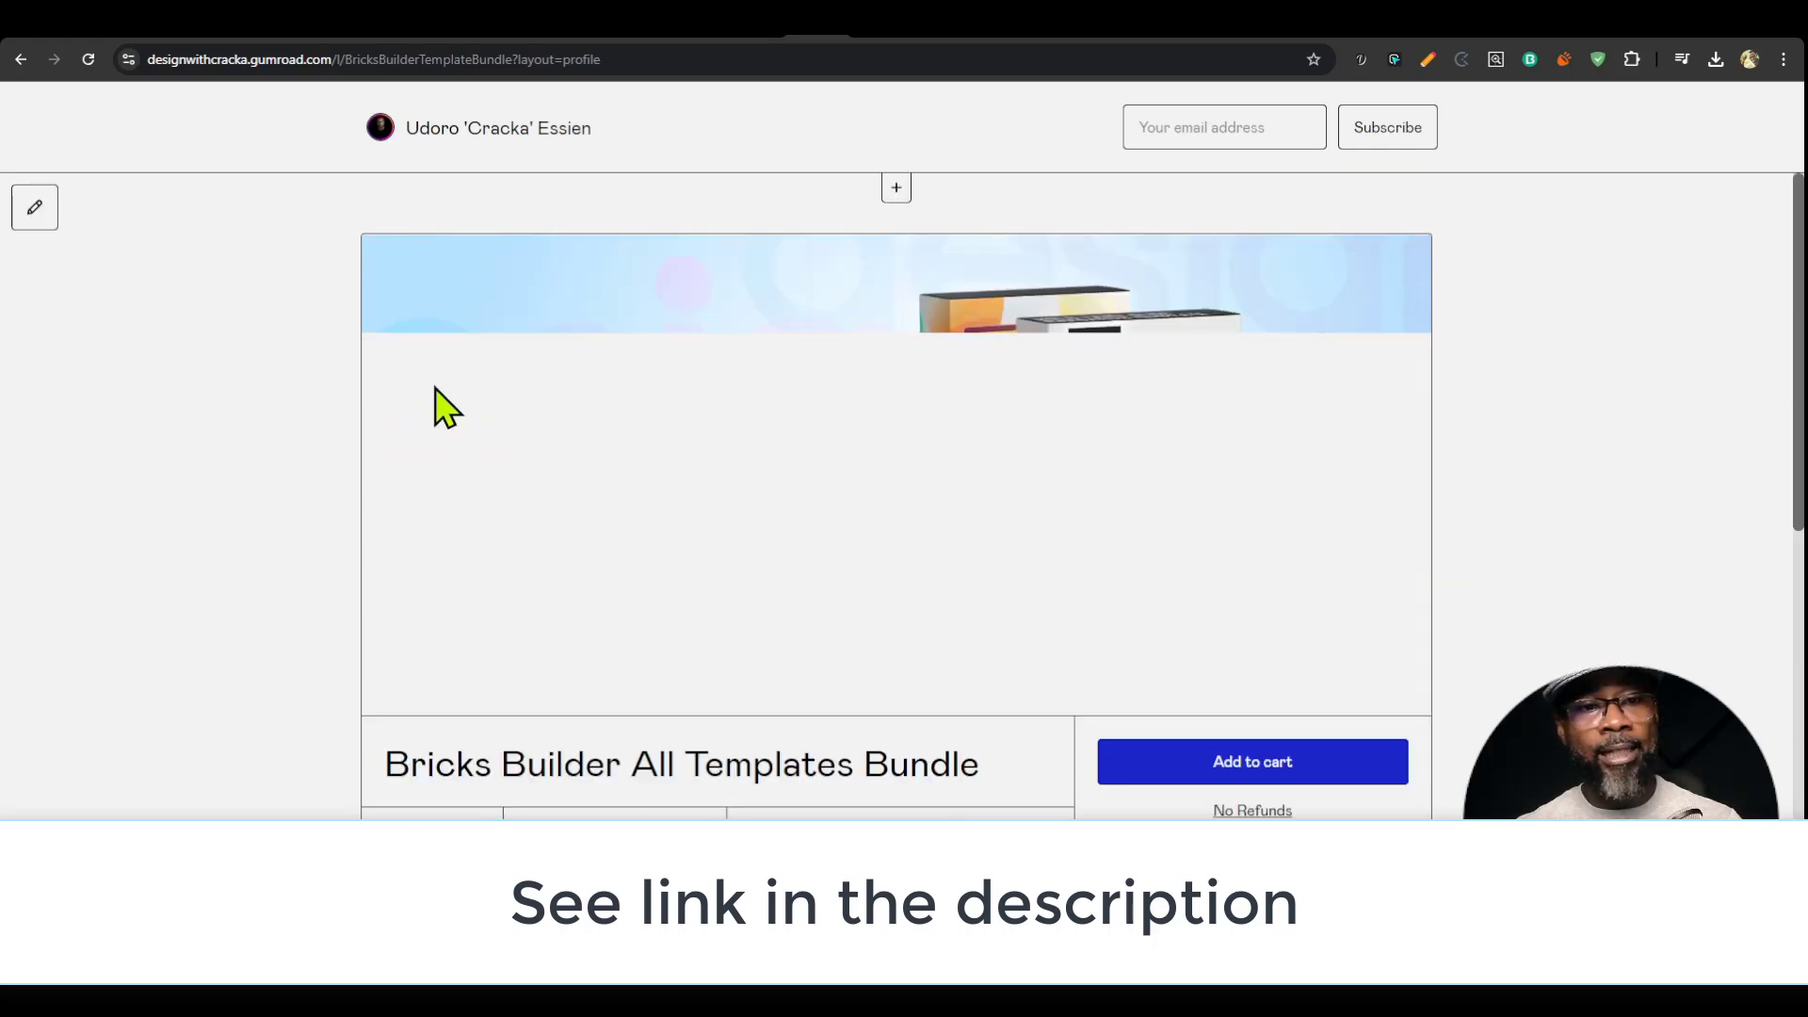